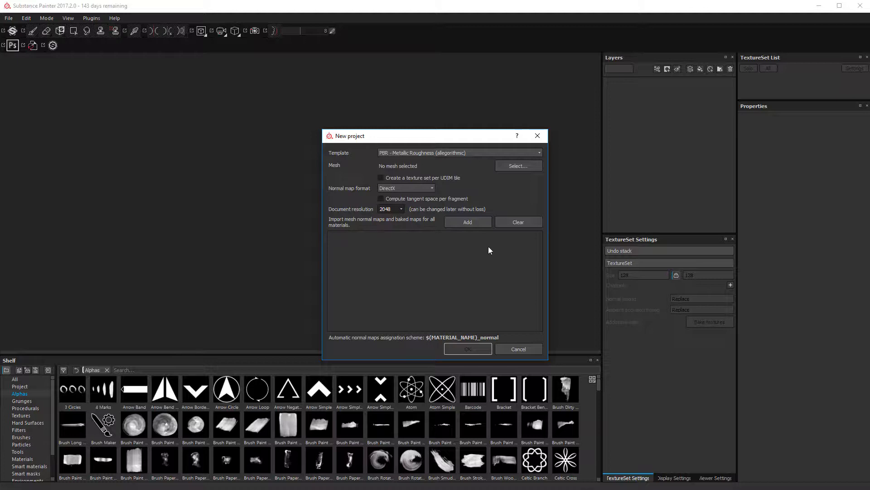
Create a new project using the mesh SM_TV_Cab.fbx from the EXPORTS folder inside MAYA PROJECTS on the Desktop.
click(518, 167)
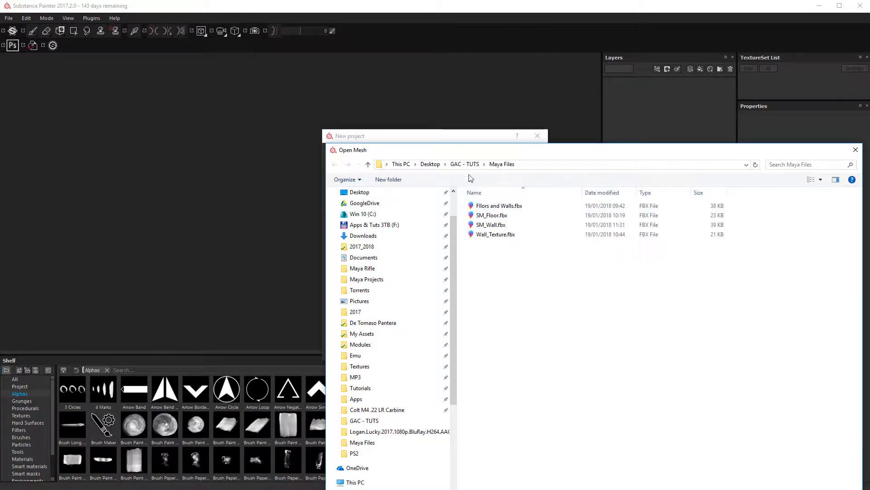
click(431, 164)
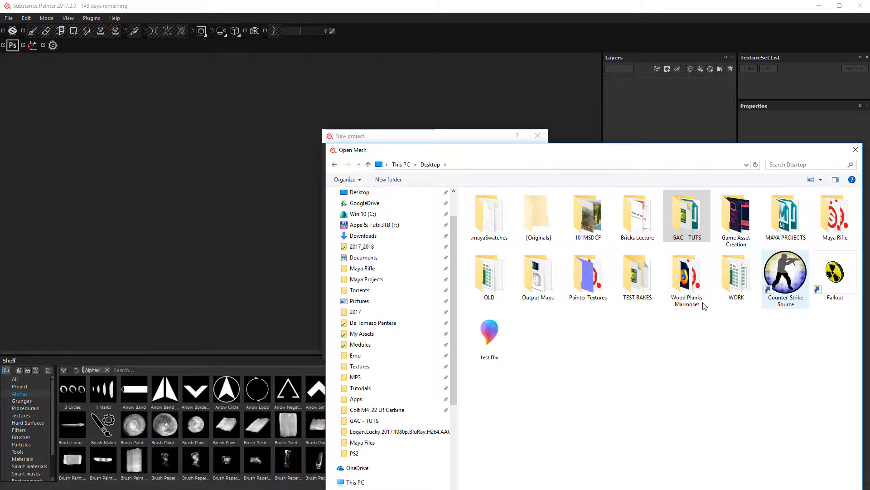
double_click(789, 221)
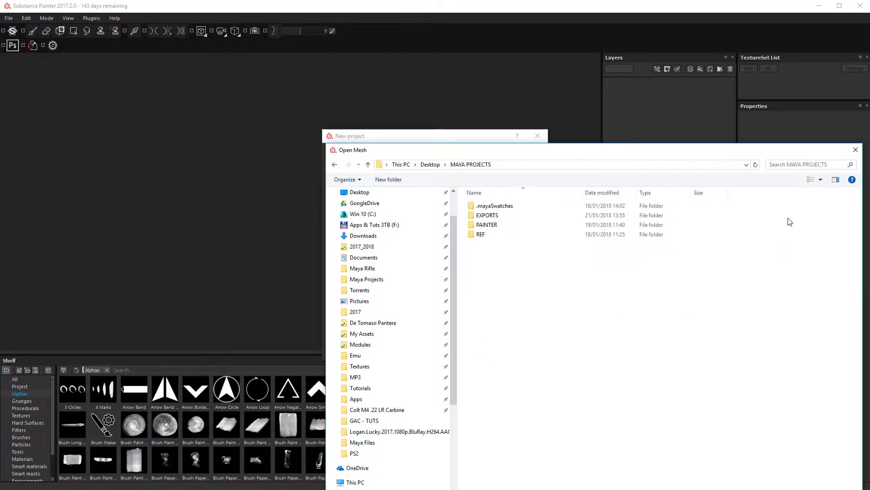
double_click(486, 217)
click(499, 220)
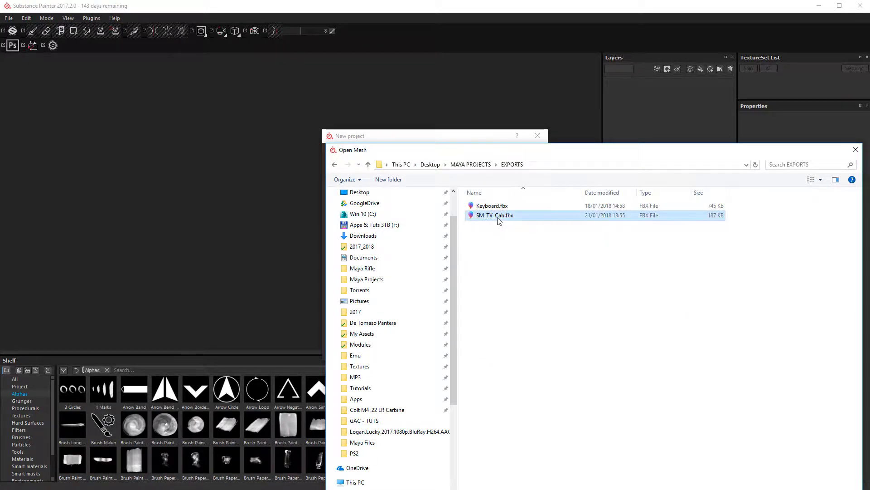
double_click(517, 217)
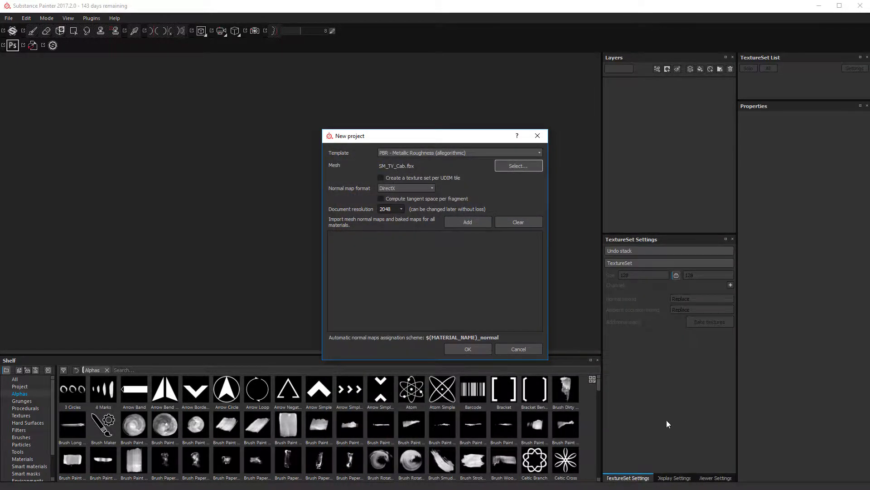
click(467, 349)
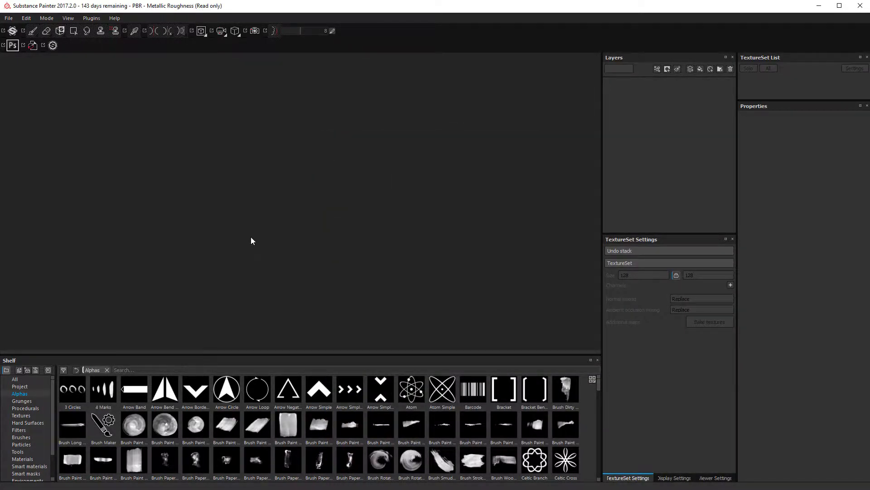
Examine the imported TV cabinet's front, end and top faces under different environment lighting directions.
mouse_move(290, 211)
alt+mouse_down()
mouse_move(333, 227)
mouse_move(396, 226)
mouse_move(557, 247)
mouse_move(686, 210)
mouse_move(552, 235)
mouse_move(362, 229)
mouse_move(294, 243)
alt+mouse_up()
alt+drag(148, 177, 476, 184)
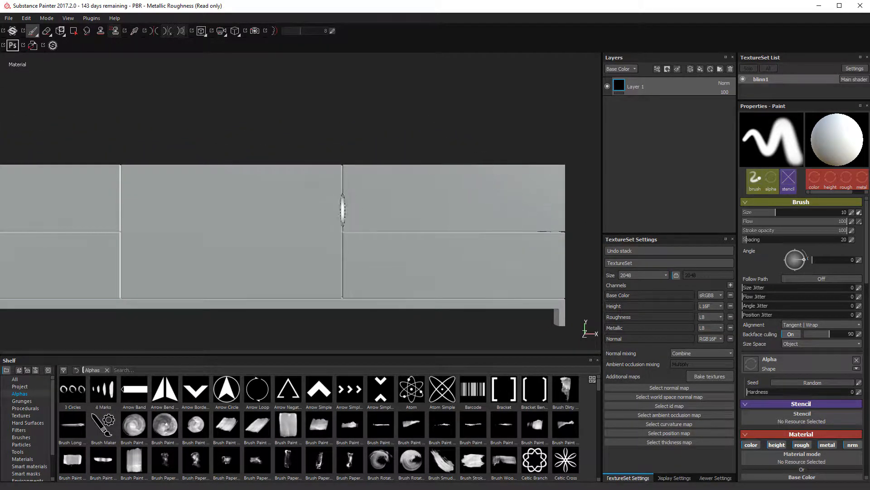
mouse_move(343, 204)
alt+mouse_down()
mouse_move(399, 237)
mouse_move(359, 227)
mouse_move(464, 202)
mouse_move(397, 200)
mouse_move(423, 202)
mouse_move(412, 198)
mouse_move(412, 162)
mouse_move(416, 185)
alt+mouse_up()
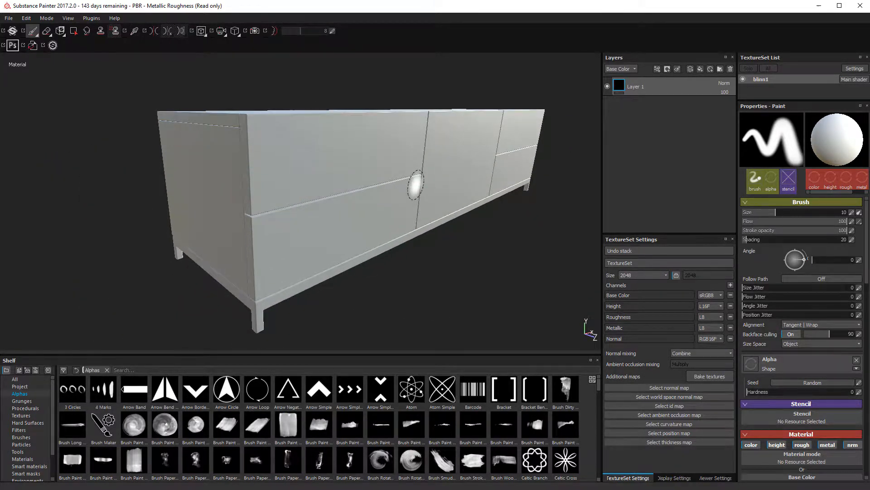
mouse_move(393, 190)
shift+right_down()
mouse_move(472, 185)
mouse_move(454, 183)
shift+right_up()
alt+drag(455, 182, 421, 208)
shift+right_drag(422, 208, 422, 206)
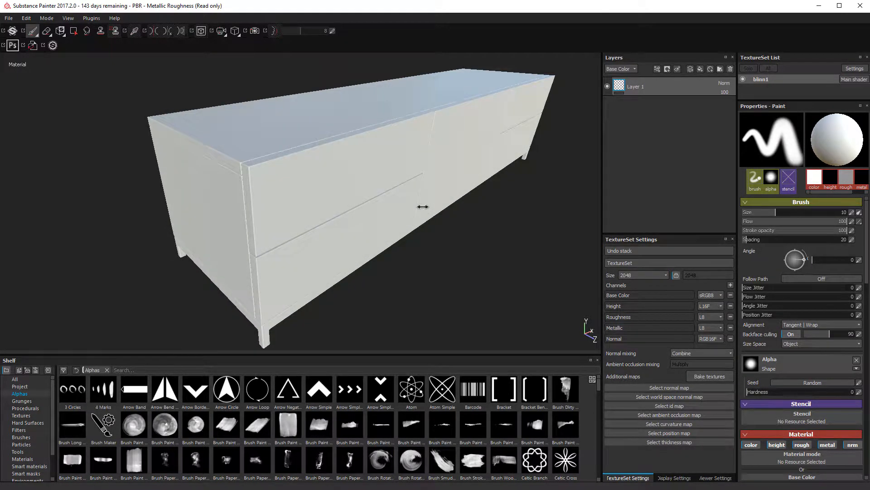
alt+drag(421, 207, 417, 206)
alt+middle_drag(430, 191, 422, 206)
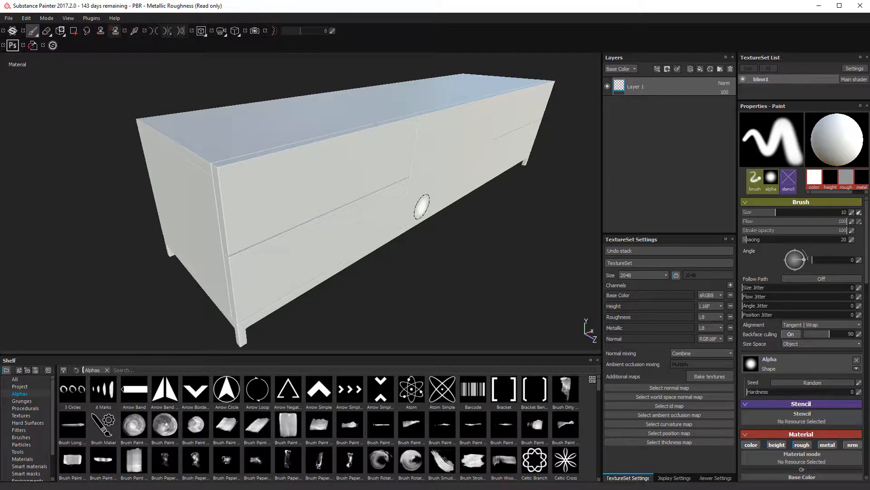
Bake the blinn1 textures at 2048 output size, using the low-poly mesh as high-poly, Subsampling 4x4 antialiasing, and the ID map excluded.
click(710, 376)
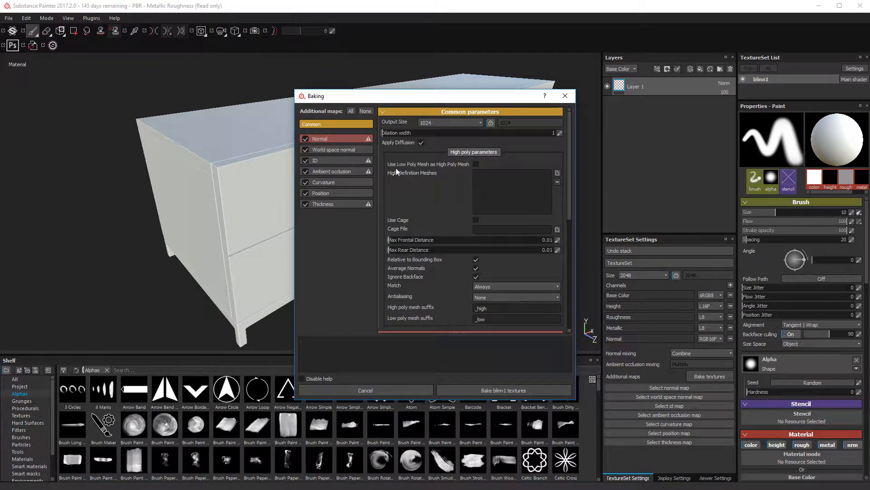
click(452, 123)
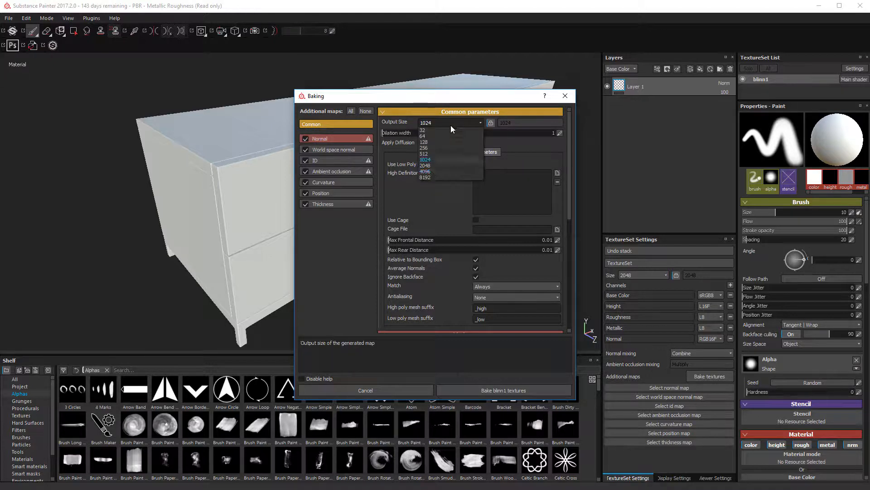
click(431, 165)
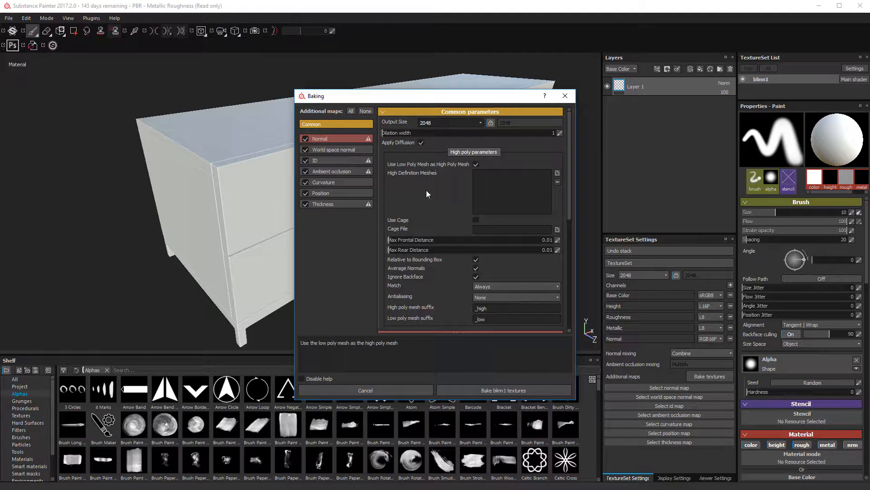
click(485, 297)
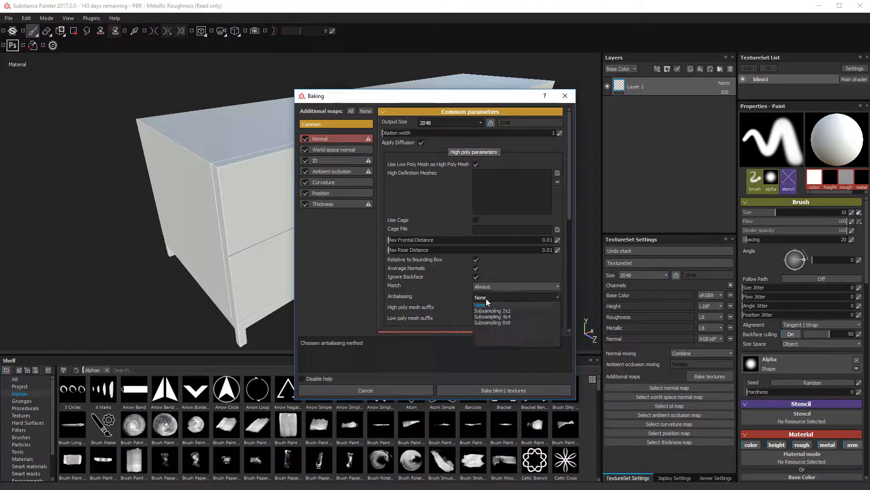
click(494, 317)
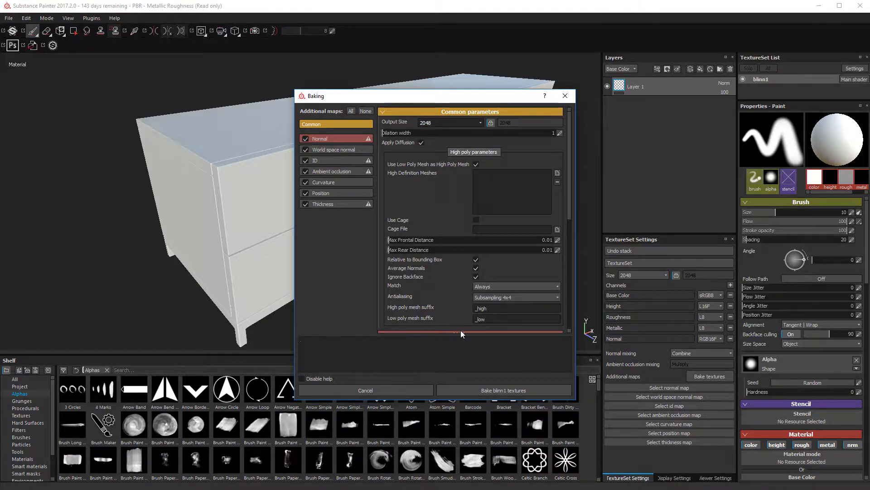
click(305, 160)
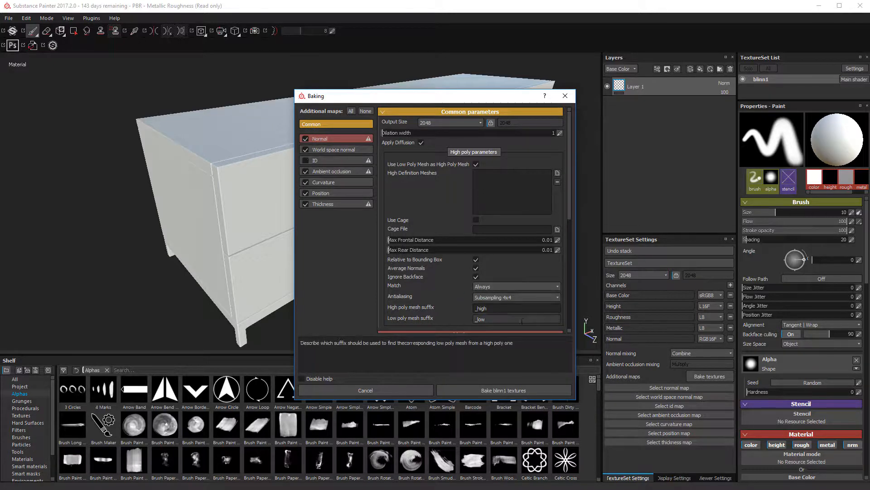
click(512, 389)
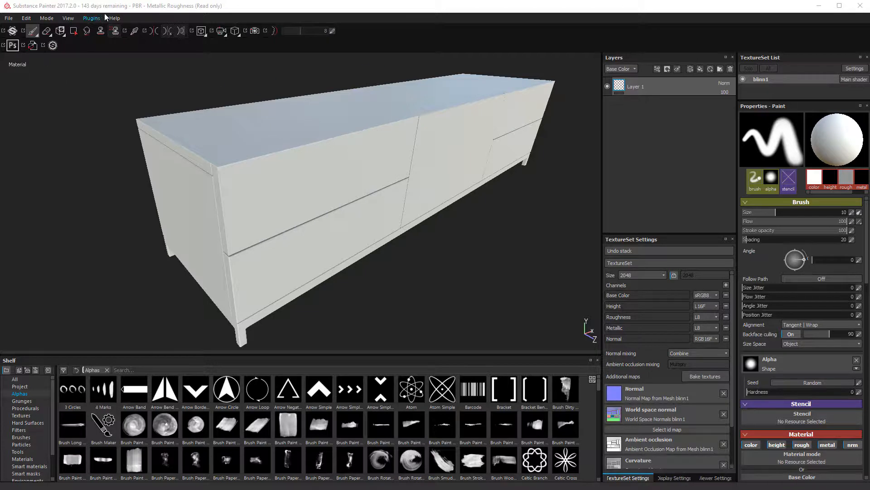
Inspect the baked shading along the cabinet's drawer gaps, panel edges and base from close up and from a distance.
alt+drag(323, 119, 173, 99)
alt+middle_drag(444, 131, 151, 72)
alt+right_drag(151, 73, 214, 86)
alt+middle_drag(213, 86, 251, 179)
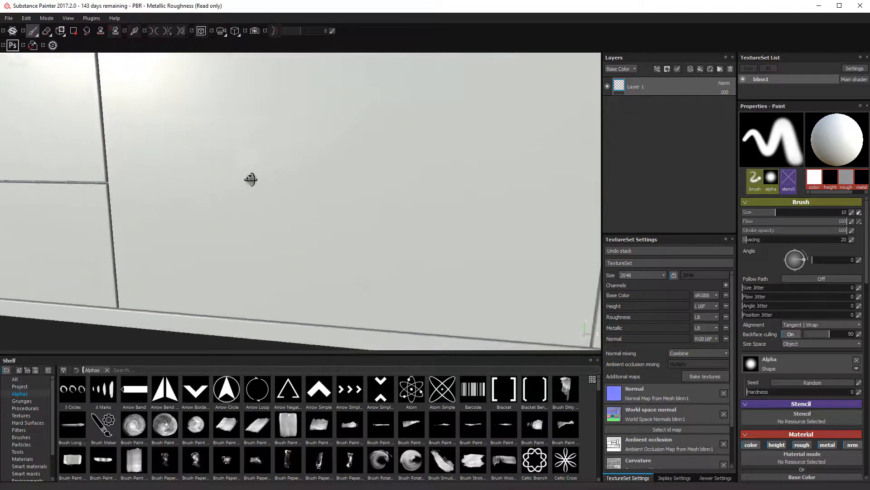
alt+drag(123, 190, 186, 225)
mouse_move(180, 191)
alt+mouse_down()
mouse_move(355, 132)
mouse_move(339, 253)
mouse_move(307, 171)
mouse_move(292, 247)
mouse_move(326, 240)
mouse_move(311, 229)
mouse_move(346, 247)
mouse_move(276, 217)
mouse_move(284, 181)
mouse_move(311, 204)
mouse_move(367, 173)
mouse_move(334, 50)
mouse_move(401, 123)
mouse_move(503, 111)
mouse_move(549, 129)
mouse_move(365, 186)
mouse_move(363, 20)
alt+mouse_up()
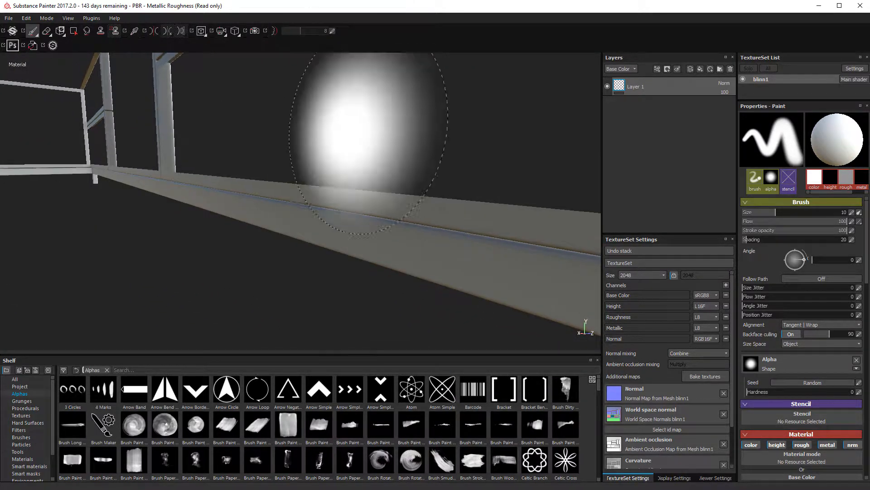
scroll(369, 129, down, 3)
mouse_move(369, 130)
alt+mouse_down()
mouse_move(338, 154)
mouse_move(332, 178)
mouse_move(465, 195)
mouse_move(485, 268)
mouse_move(446, 133)
mouse_move(471, 136)
mouse_move(544, 181)
mouse_move(311, 203)
mouse_move(291, 223)
mouse_move(274, 222)
mouse_move(361, 231)
alt+mouse_up()
alt+right_drag(356, 136, 217, 31)
alt+right_drag(329, 129, 319, 72)
alt+drag(245, 222, 232, 233)
alt+right_drag(231, 233, 195, 172)
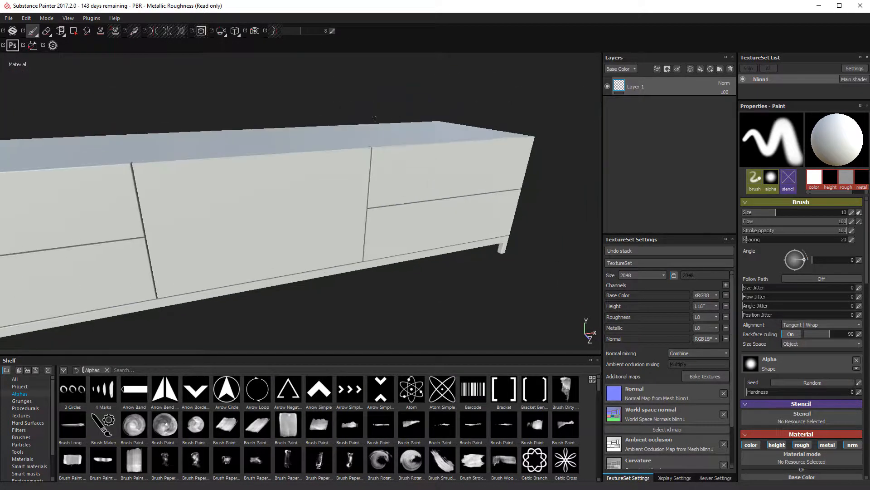
alt+drag(326, 159, 383, 156)
alt+middle_drag(207, 254, 348, 195)
alt+right_drag(348, 194, 335, 191)
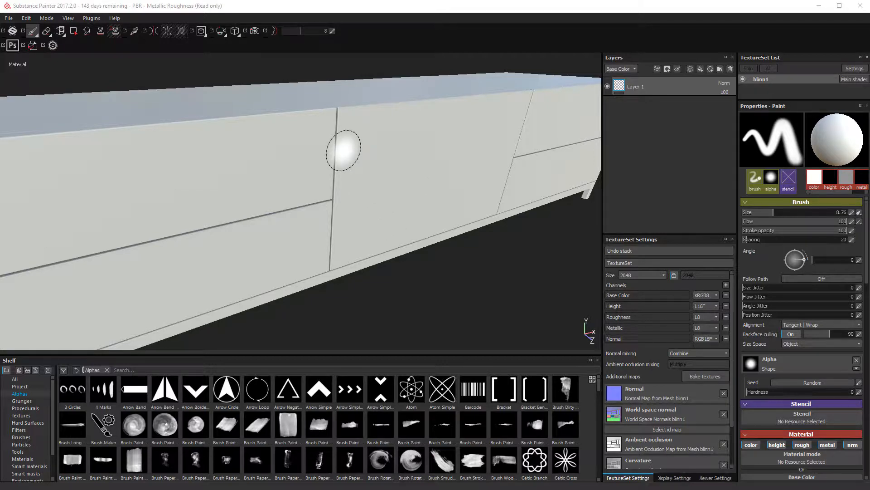
Reduce the paint brush size to 1.35.
click(458, 330)
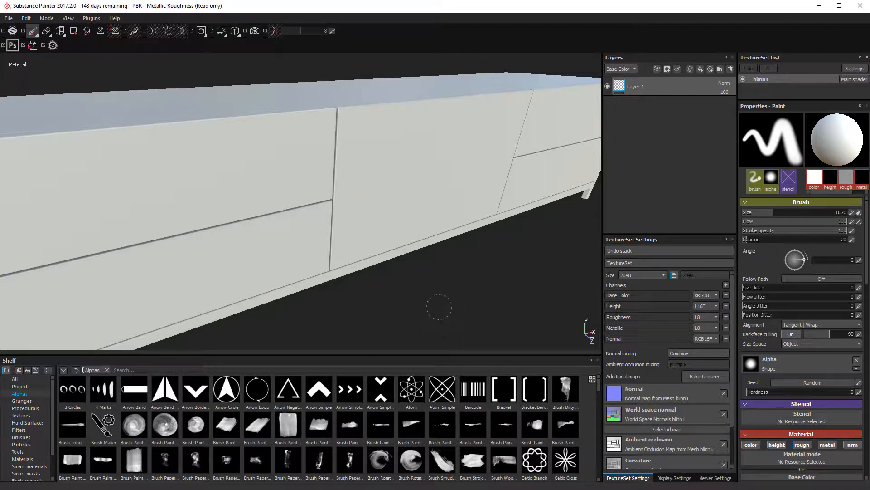
key(bracketleft)
key(bracketleft)
key(bracketleft)
key(bracketleft)
key(bracketleft)
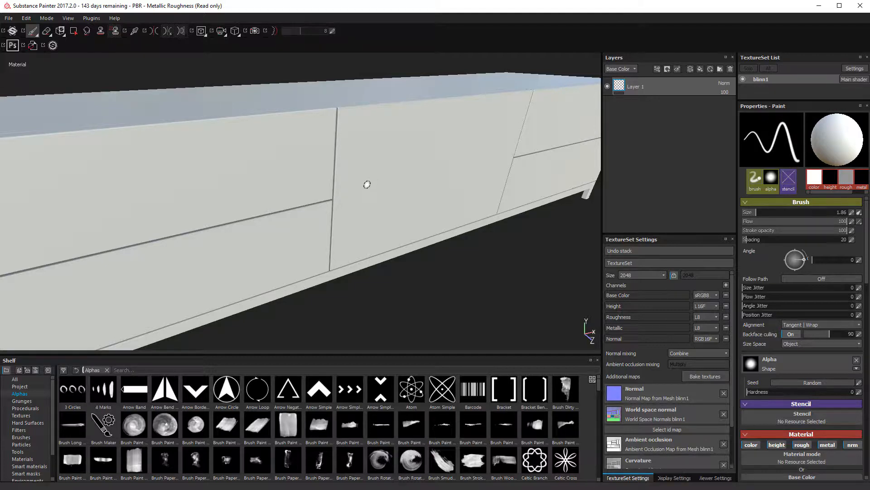
key(bracketright)
key(bracketright)
scroll(369, 188, down, 3)
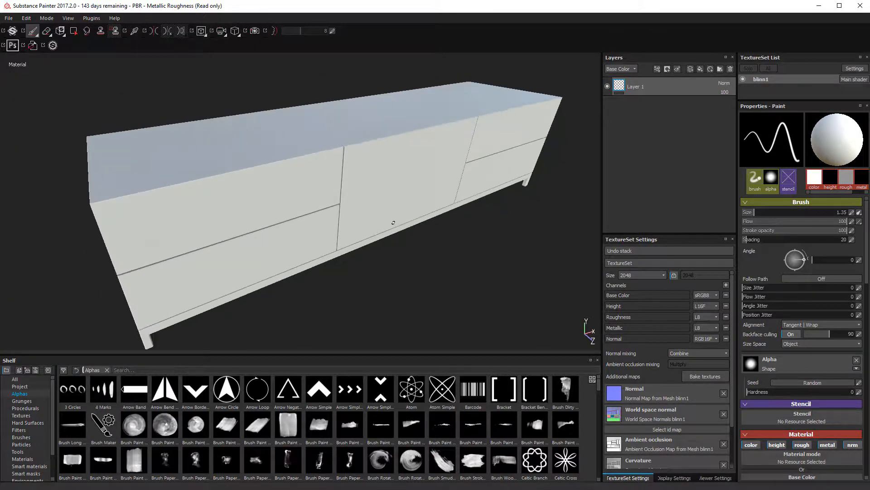
alt+drag(392, 221, 339, 191)
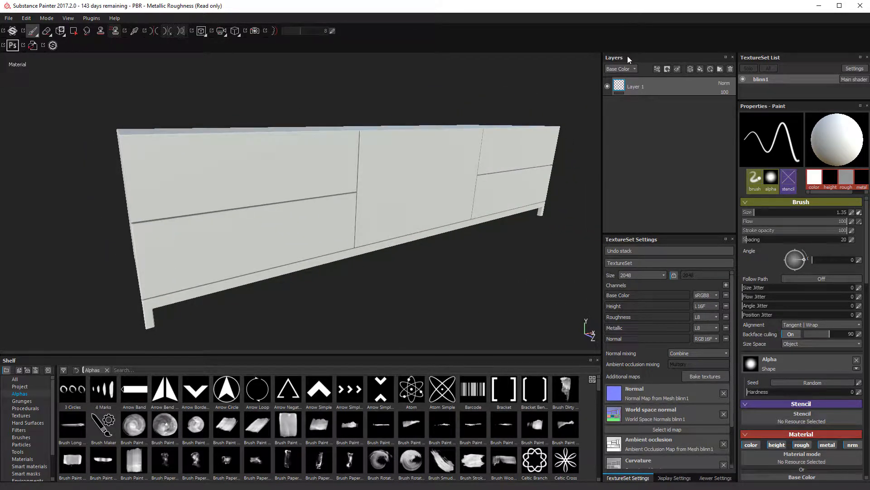
alt+drag(190, 317, 254, 250)
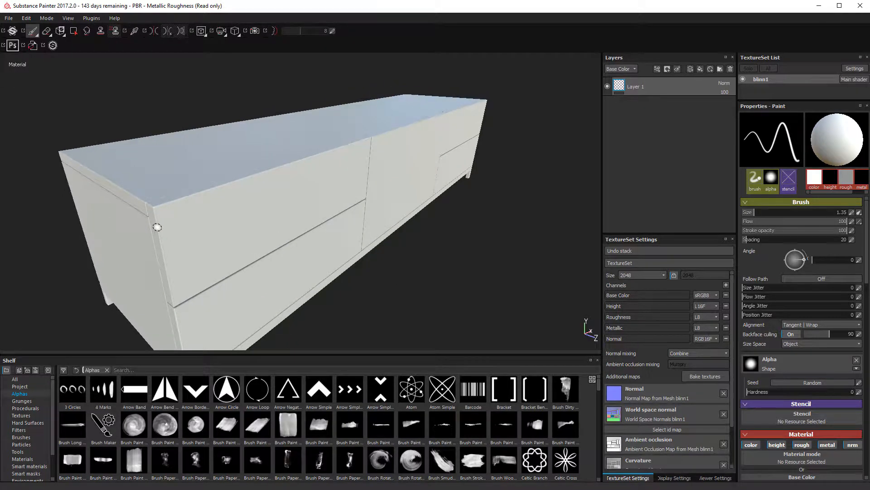
alt+drag(157, 227, 124, 205)
alt+middle_drag(236, 265, 204, 120)
alt+drag(188, 254, 475, 174)
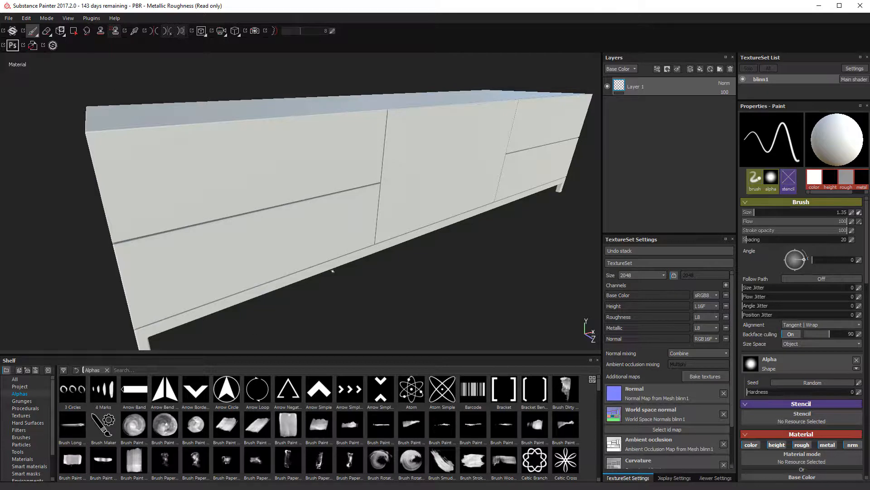
Add the Plastic Glossy Pure material from the material library as a fill layer above Layer 1.
click(22, 458)
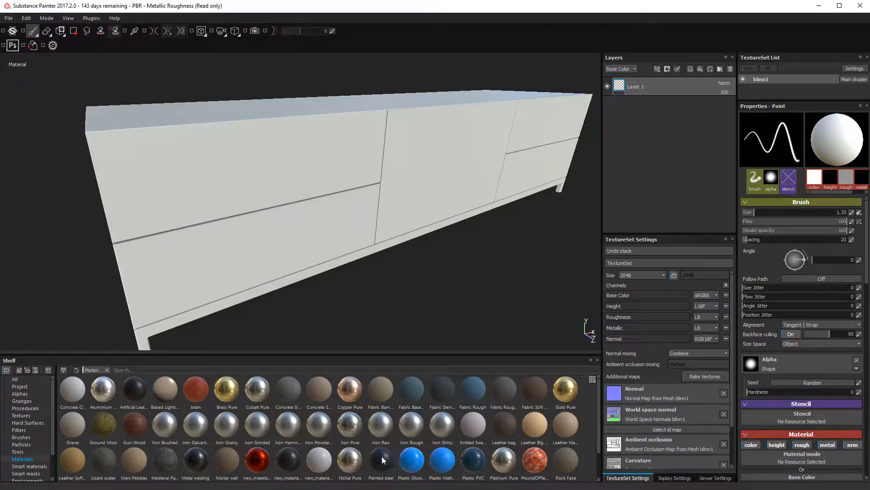
mouse_move(381, 456)
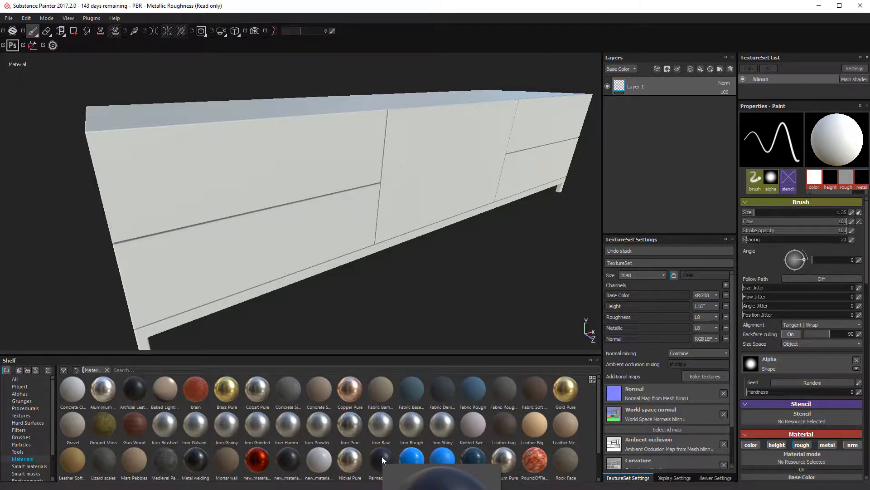
click(382, 456)
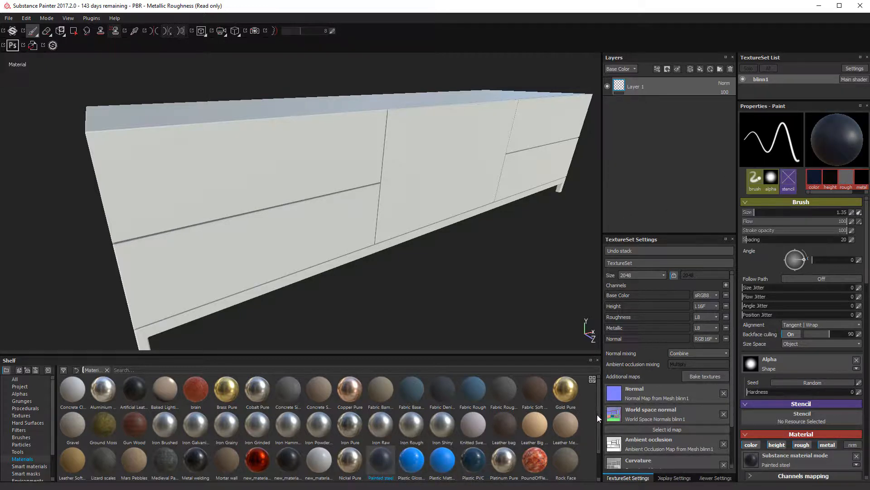
drag(597, 414, 596, 466)
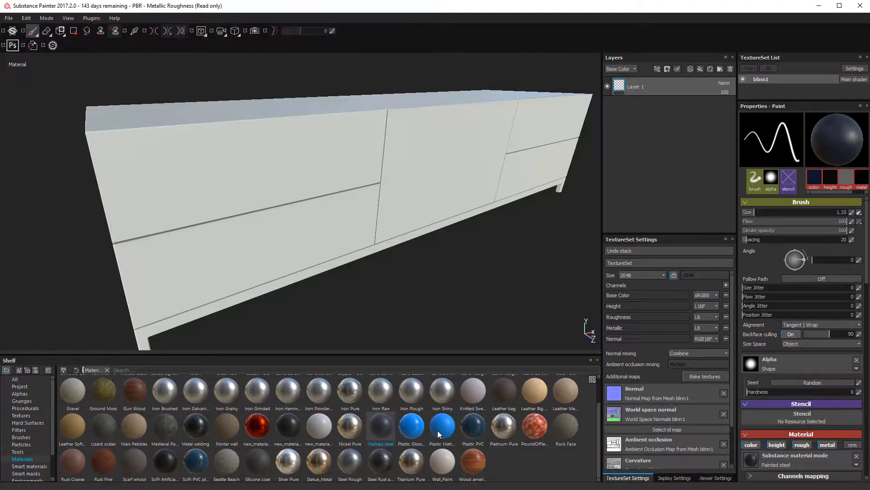
mouse_move(438, 432)
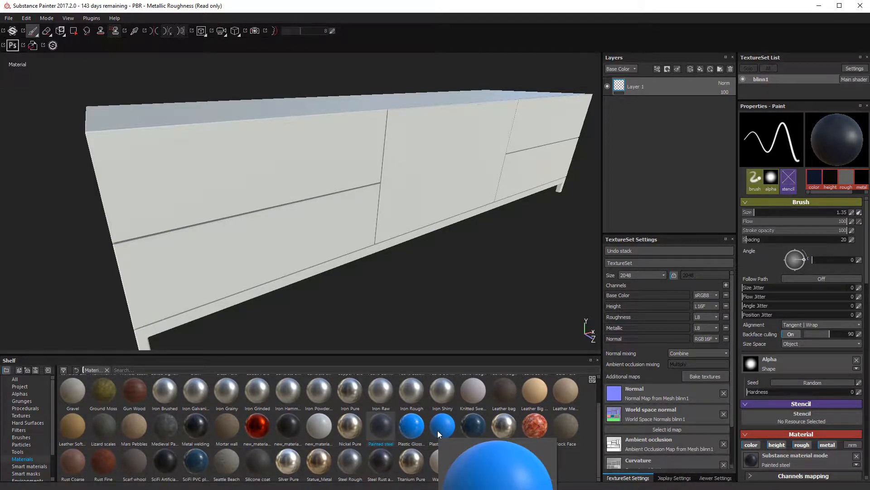
mouse_move(409, 426)
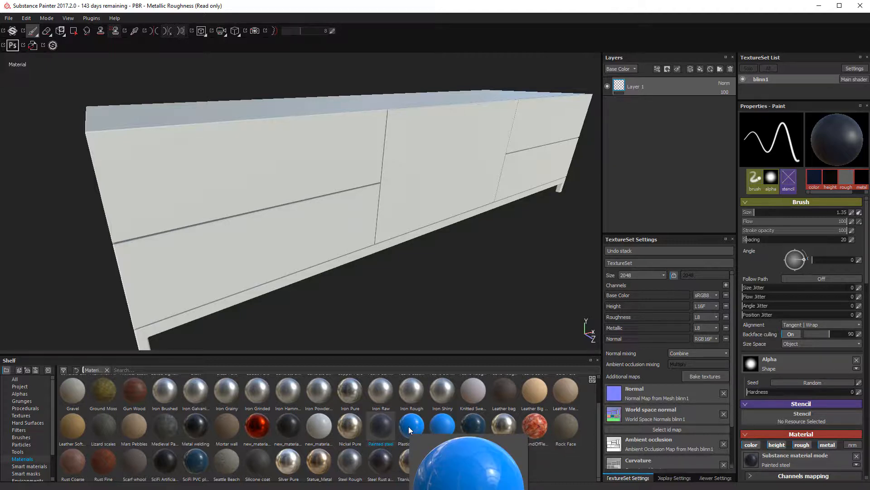
click(418, 427)
drag(685, 58, 683, 77)
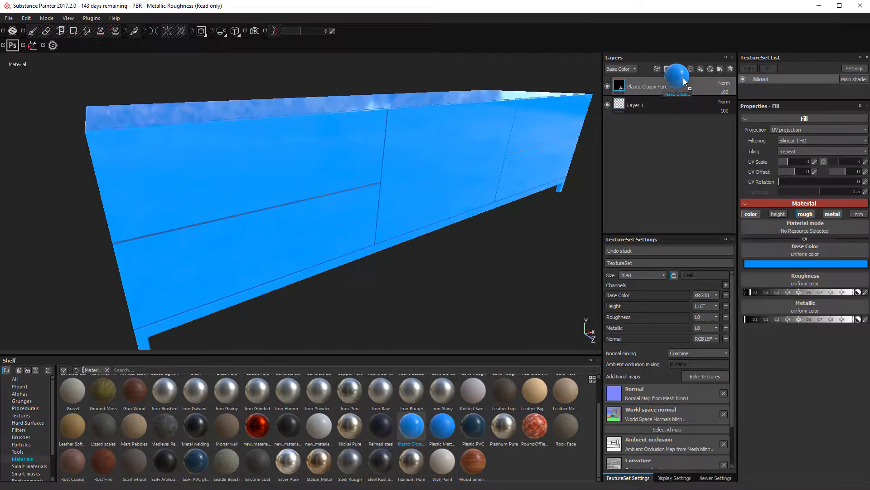
alt+drag(402, 225, 420, 218)
alt+right_drag(420, 218, 414, 237)
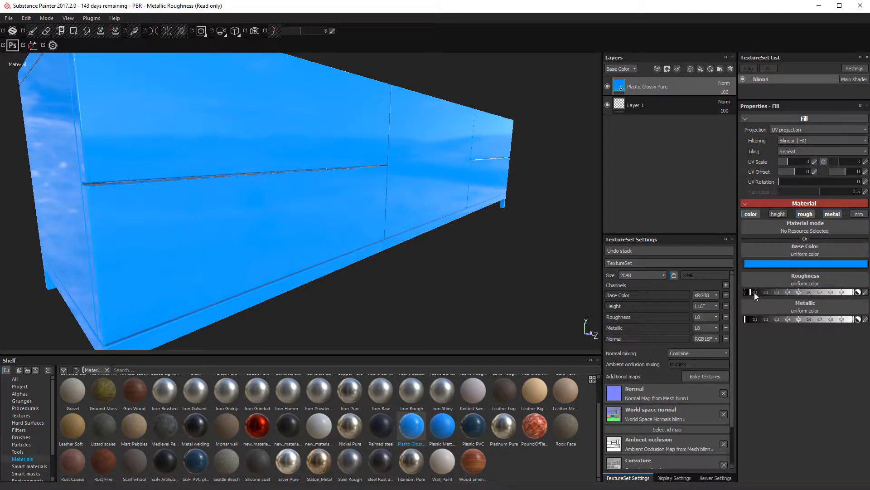
Try different roughness levels on the blue Plastic Glossy Pure fill and compare the reflections on the cabinet.
drag(754, 293, 785, 298)
alt+drag(408, 218, 471, 183)
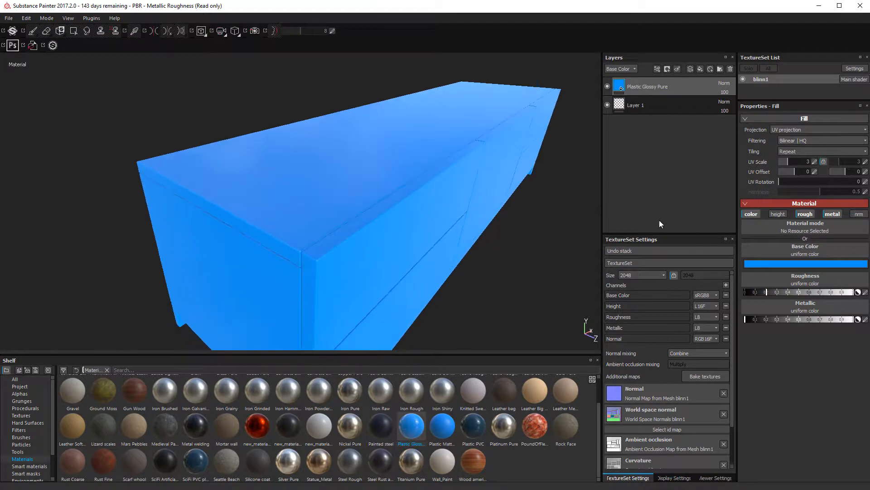
drag(746, 288, 862, 292)
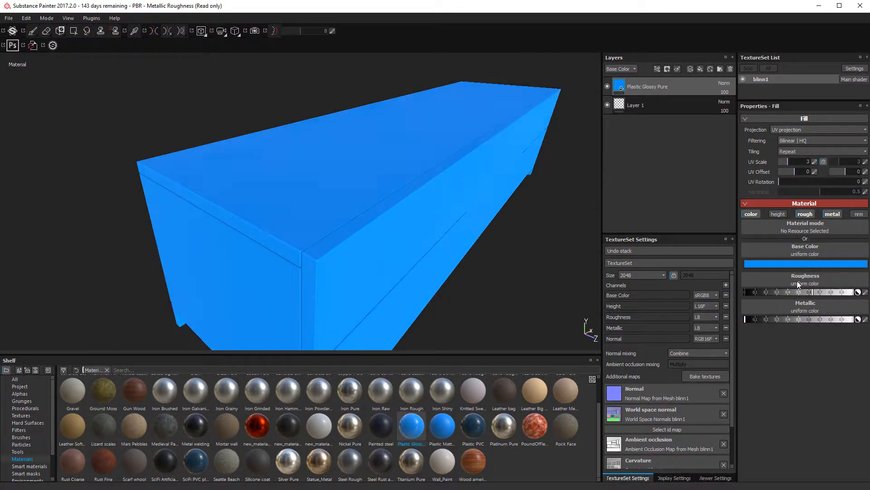
drag(799, 284, 760, 278)
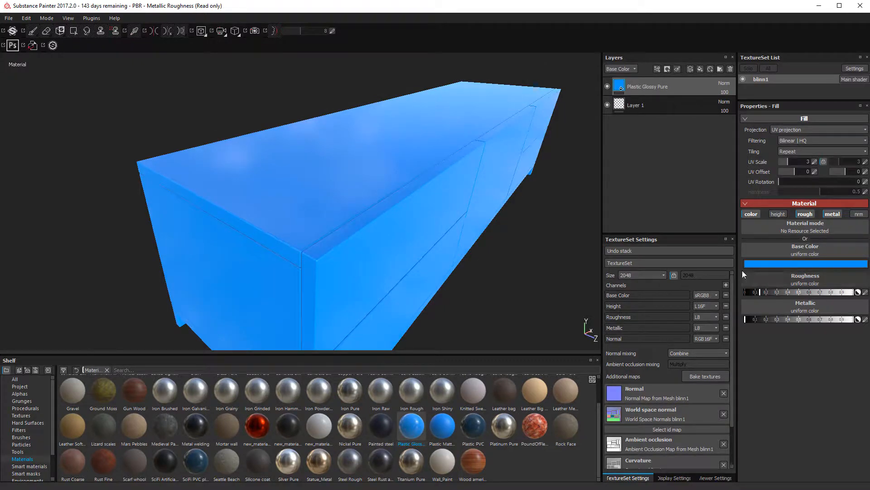
alt+drag(507, 212, 159, 156)
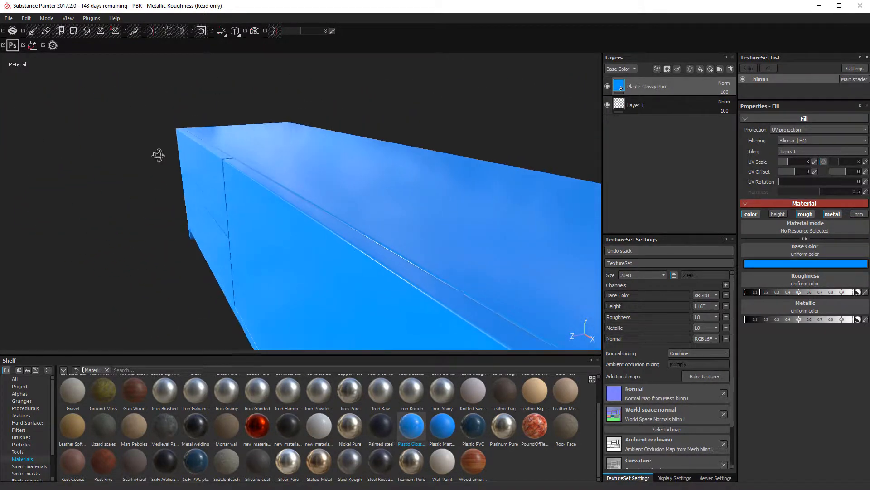
Change the Plastic Glossy Pure fill's base color to a neutral dark grey with R, G and B at 0.085.
click(810, 266)
drag(804, 264, 698, 283)
alt+drag(199, 192, 398, 176)
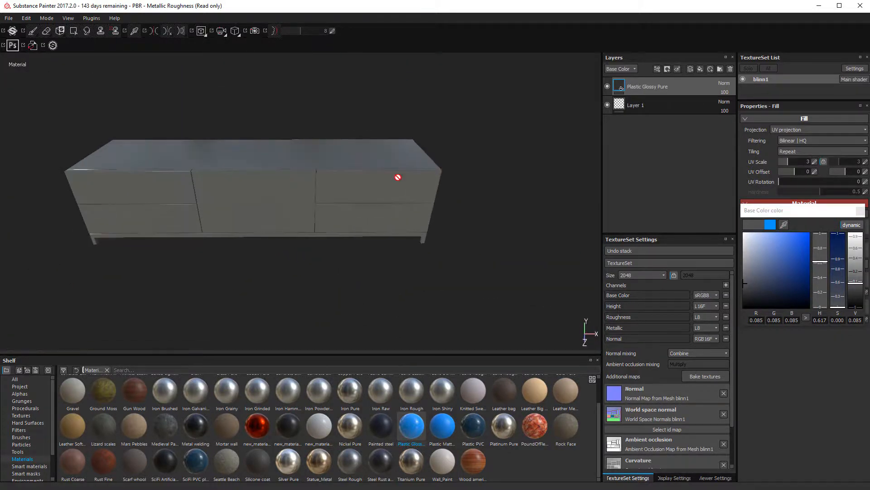
Close the base color picker after examining the grey finish on the cabinet's top, drawer fronts and side panel up close.
alt+middle_drag(399, 176, 249, 196)
alt+right_drag(250, 196, 290, 274)
alt+drag(338, 190, 264, 192)
alt+right_drag(265, 192, 390, 299)
alt+drag(391, 299, 367, 231)
alt+right_drag(367, 231, 360, 175)
alt+drag(361, 174, 365, 196)
alt+right_drag(365, 196, 426, 245)
alt+drag(425, 245, 435, 271)
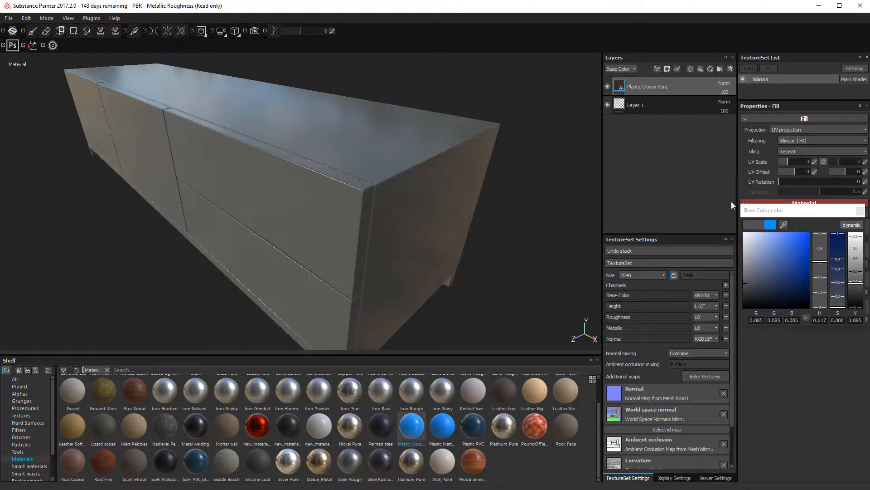
click(857, 211)
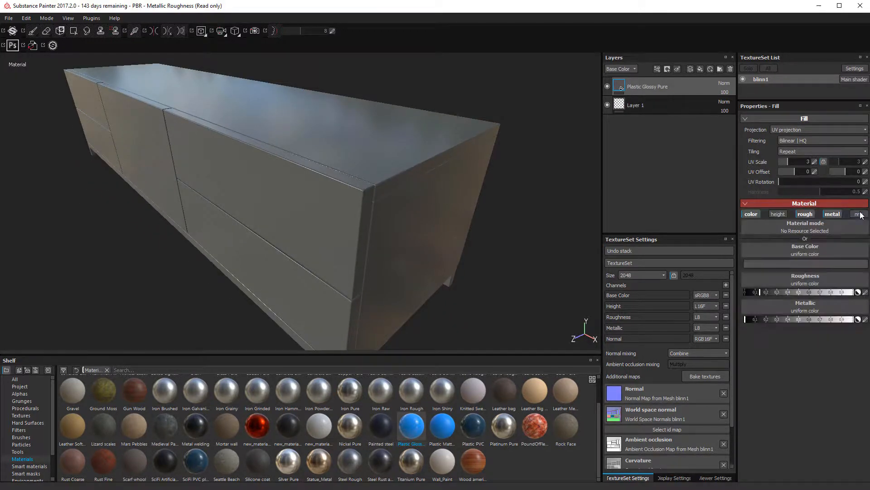
Try a higher roughness on the grey fill with metallic at its minimum, and check the highlights across the drawer fronts.
mouse_move(761, 290)
mouse_down()
mouse_move(788, 298)
mouse_move(767, 293)
mouse_up()
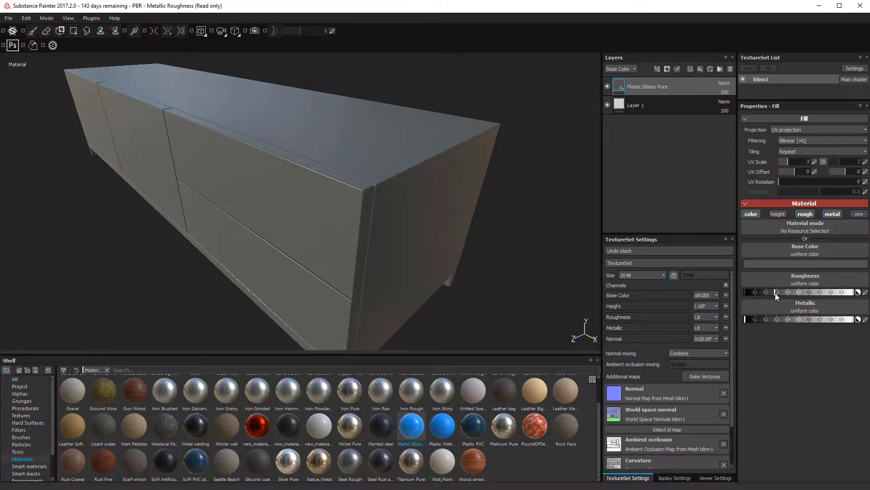
alt+drag(425, 214, 458, 150)
drag(754, 319, 714, 319)
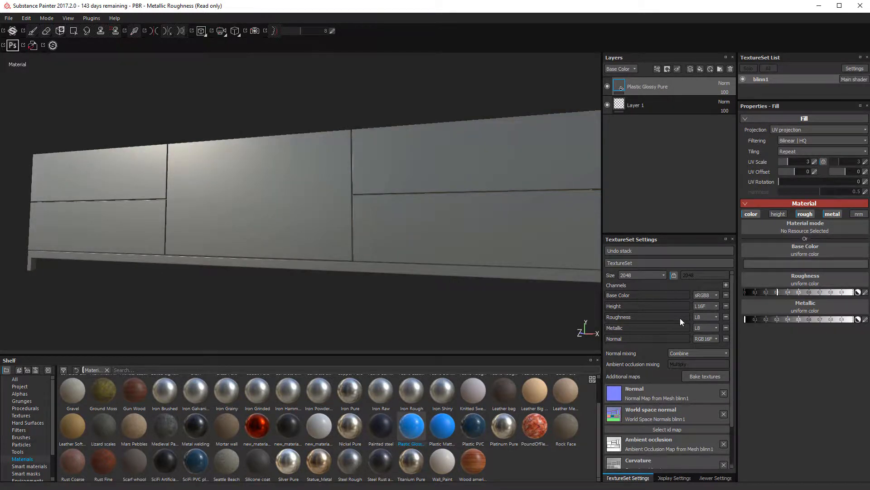
alt+drag(285, 207, 227, 243)
alt+right_drag(281, 231, 313, 272)
alt+drag(313, 272, 381, 200)
alt+right_drag(381, 200, 377, 210)
alt+drag(376, 210, 401, 189)
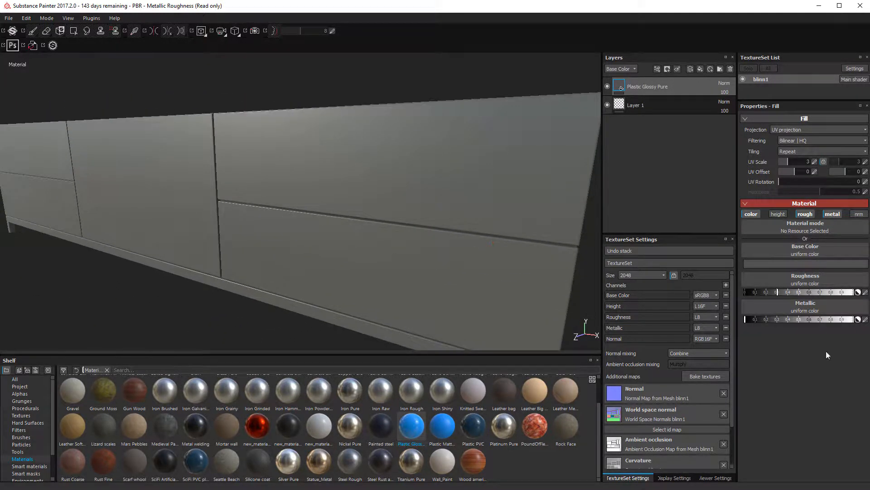
Try the grey fill at maximum metallic, and return metallic to its minimum.
drag(751, 319, 853, 320)
alt+drag(194, 224, 399, 179)
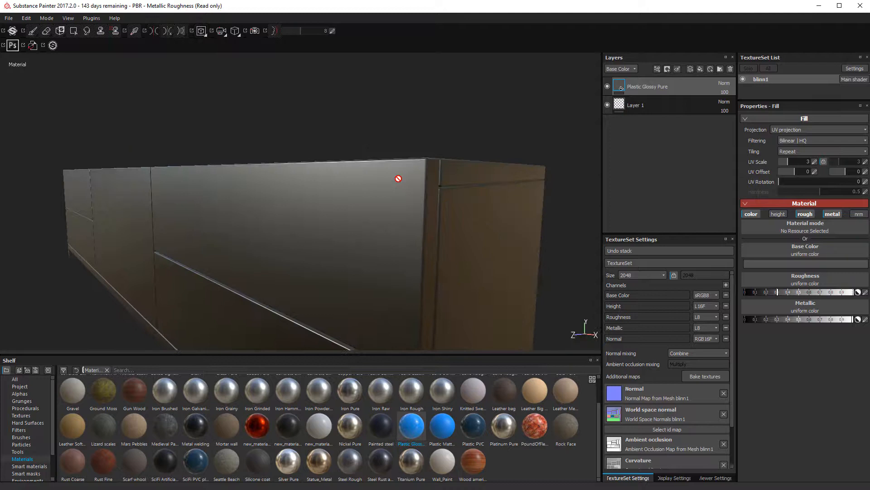
click(796, 320)
drag(785, 321, 734, 317)
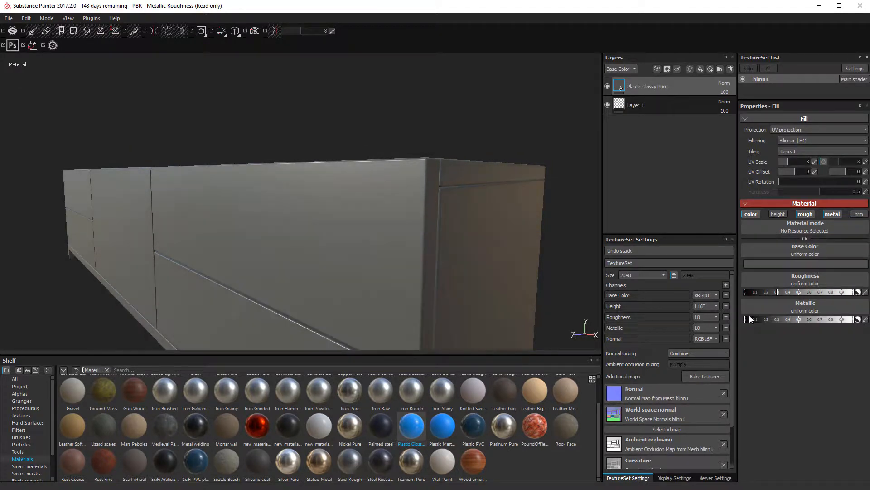
alt+drag(238, 243, 256, 254)
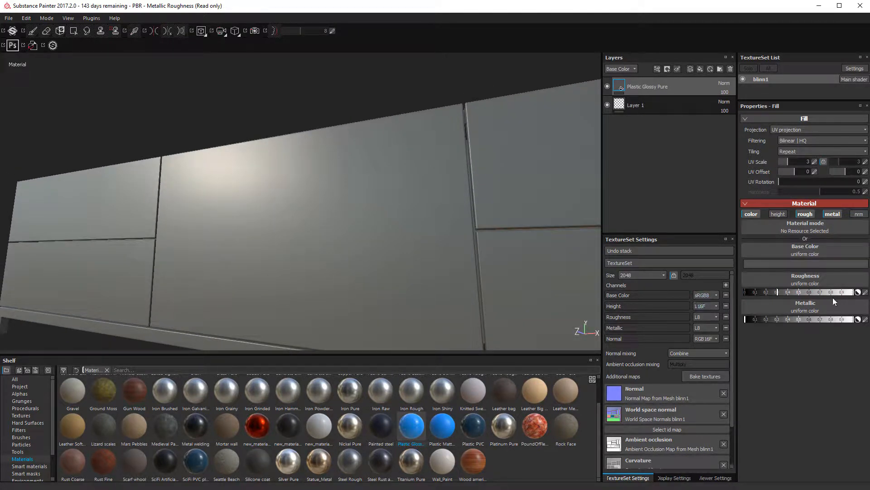
Lower the grey fill's roughness for slightly sharper reflections and check the finish on the whole cabinet.
drag(786, 295, 763, 286)
alt+drag(375, 196, 364, 149)
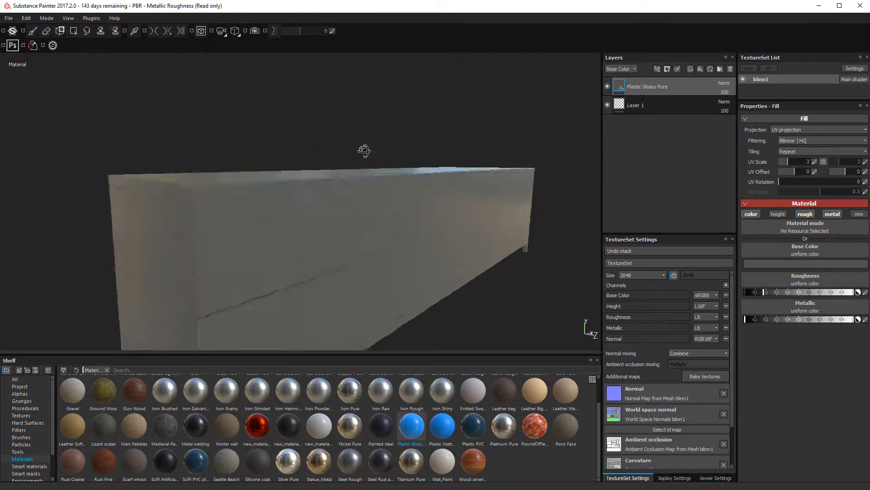
alt+middle_drag(363, 150, 373, 68)
alt+right_drag(388, 210, 363, 227)
alt+middle_drag(364, 227, 333, 231)
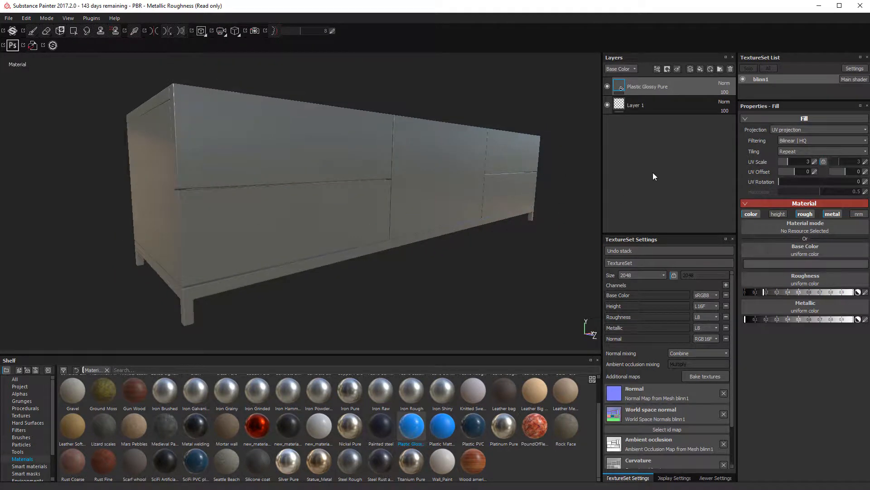
Group the Plastic Glossy Pure layer into a folder named Grey Matt.
key(ctrl+g)
double_click(651, 86)
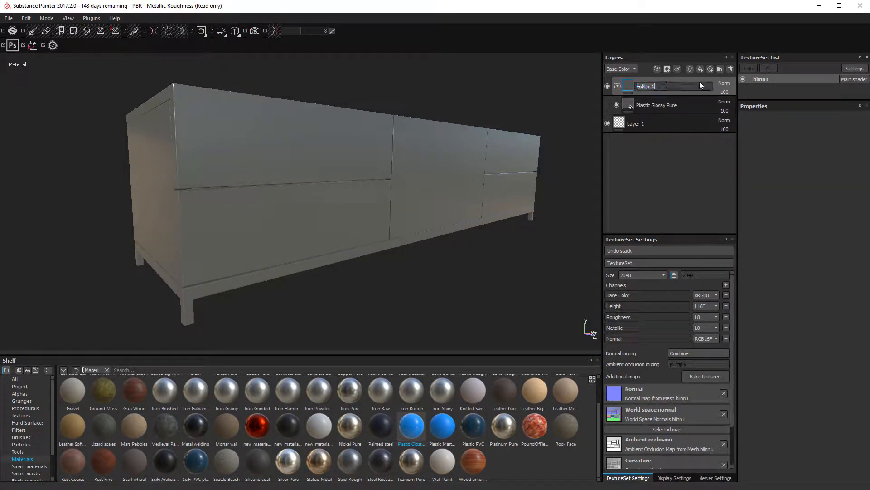
text(Grey Matt)
key(Return)
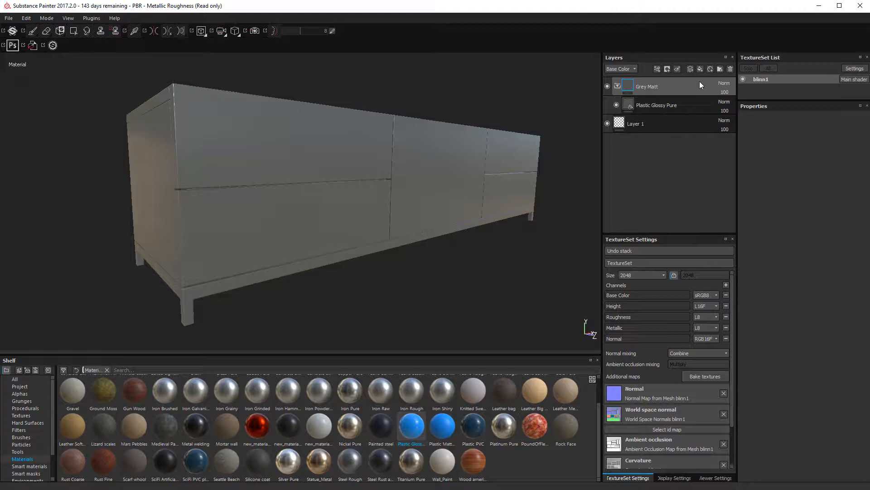
double_click(654, 85)
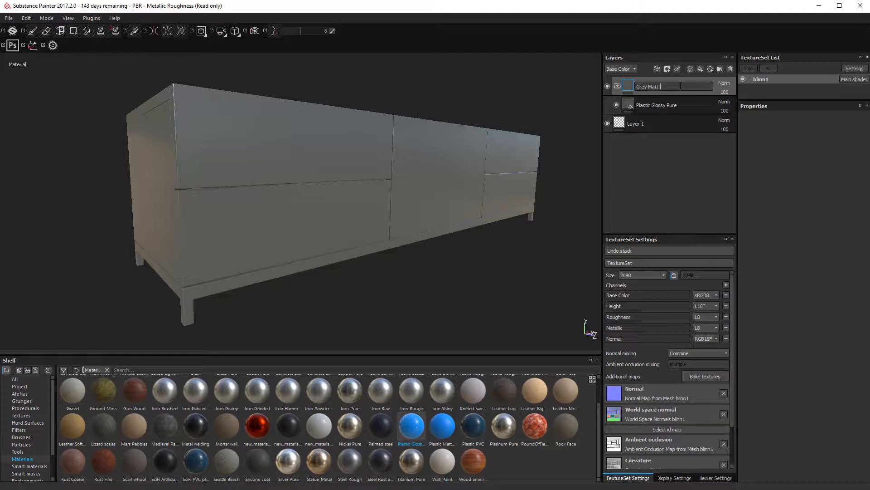
key(Return)
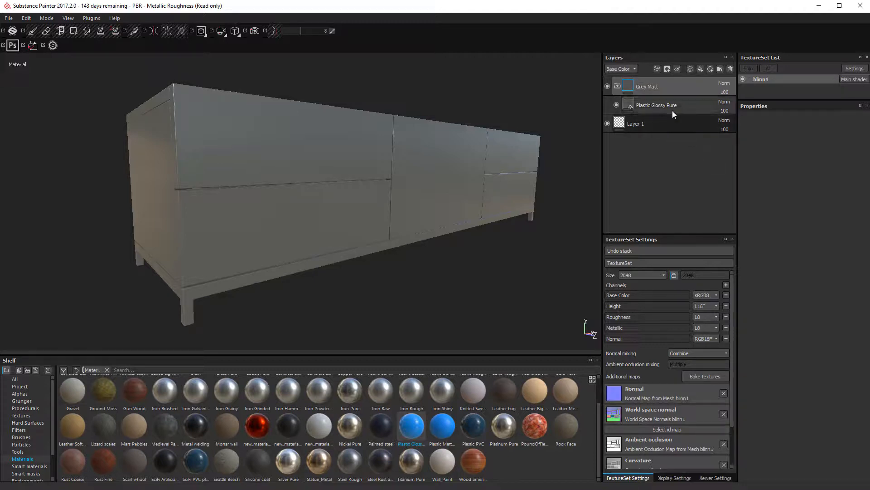
Collapse the Grey Matt folder and delete the empty Layer 1.
click(617, 85)
click(658, 104)
key(Delete)
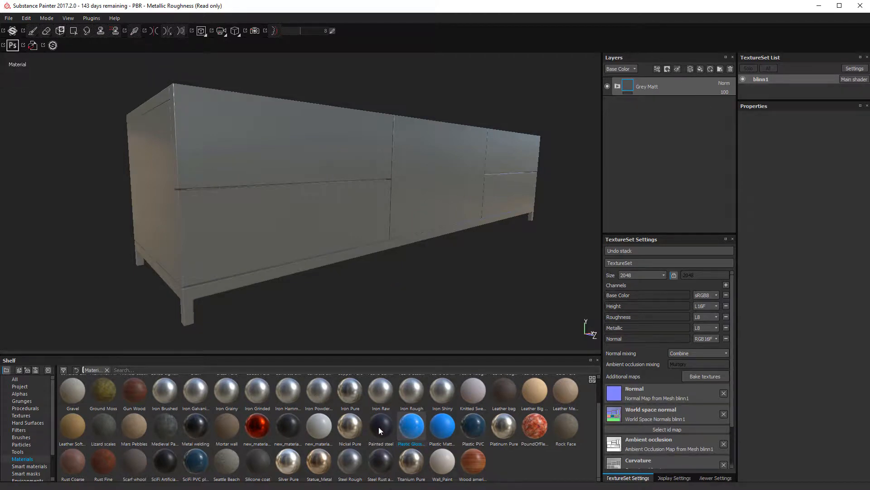
Try the Painted steel material as a fill layer above the Grey Matt folder and examine it on the legs and base.
mouse_move(379, 426)
mouse_down()
mouse_move(767, 100)
mouse_move(690, 25)
mouse_move(649, 79)
mouse_up()
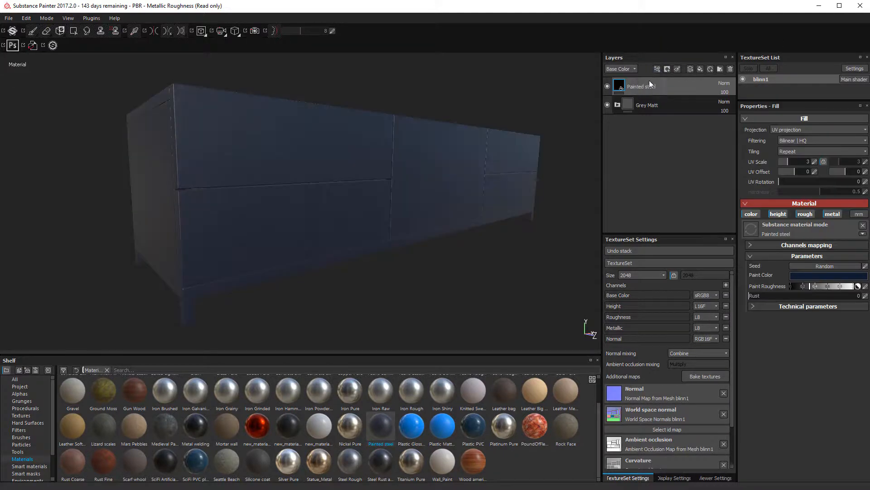
alt+drag(346, 193, 332, 204)
alt+right_drag(332, 204, 381, 174)
alt+middle_drag(382, 175, 418, 155)
alt+drag(418, 154, 461, 211)
alt+right_drag(460, 211, 466, 217)
alt+drag(466, 217, 494, 213)
alt+middle_drag(494, 213, 434, 189)
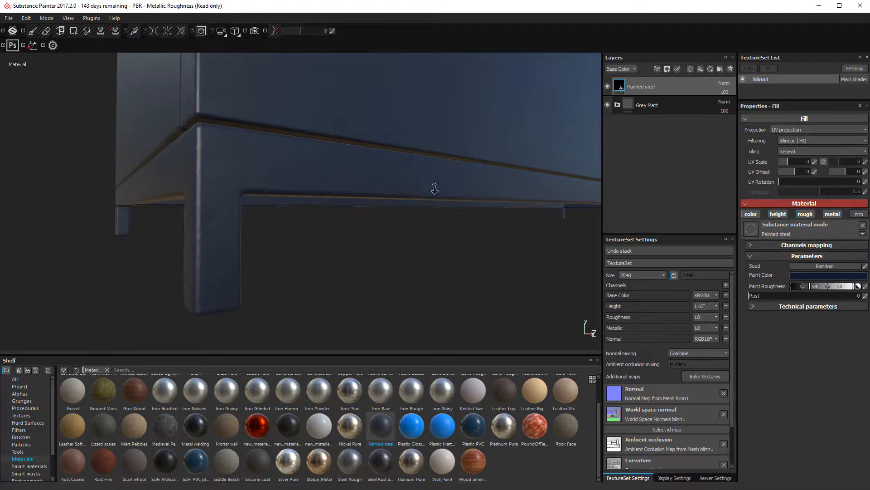
alt+drag(433, 189, 468, 163)
alt+right_drag(467, 176, 470, 188)
alt+drag(470, 189, 469, 179)
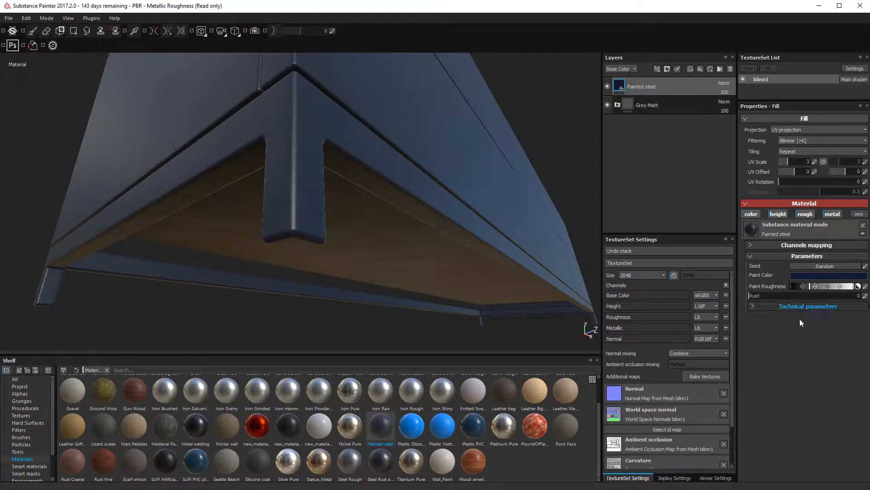
Review the Painted steel technical parameters and delete the Painted steel layer.
click(755, 305)
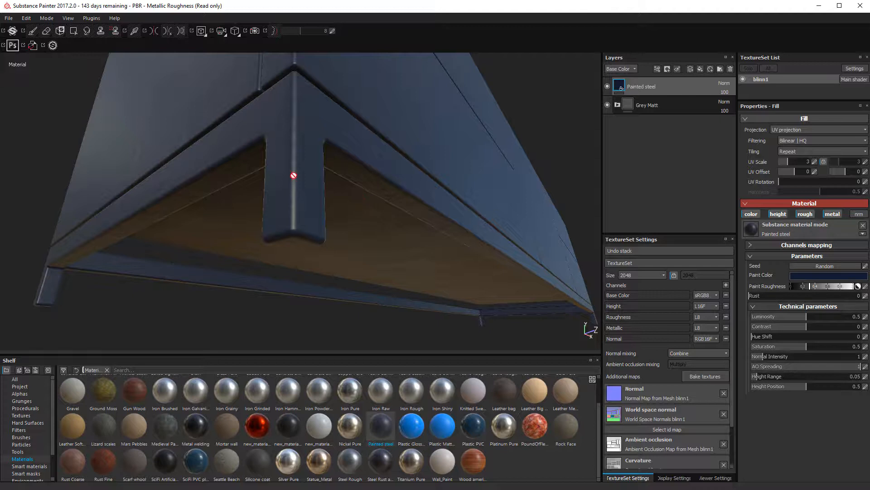
alt+drag(294, 175, 250, 170)
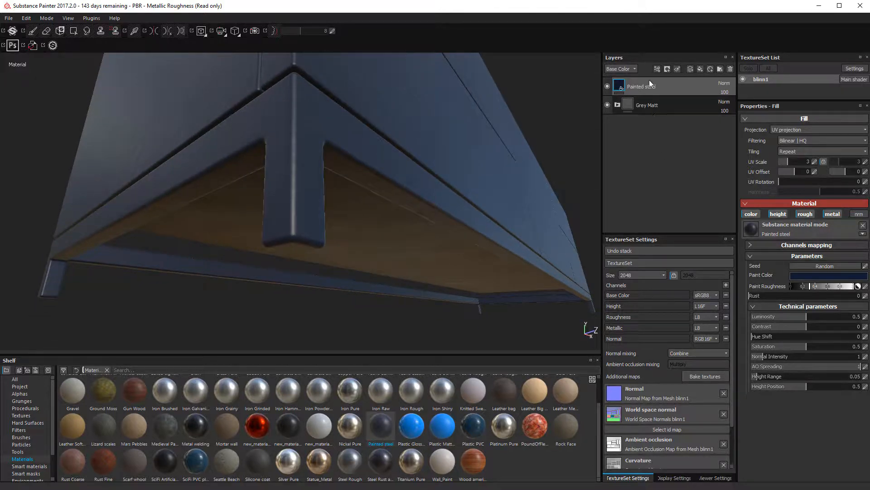
key(Delete)
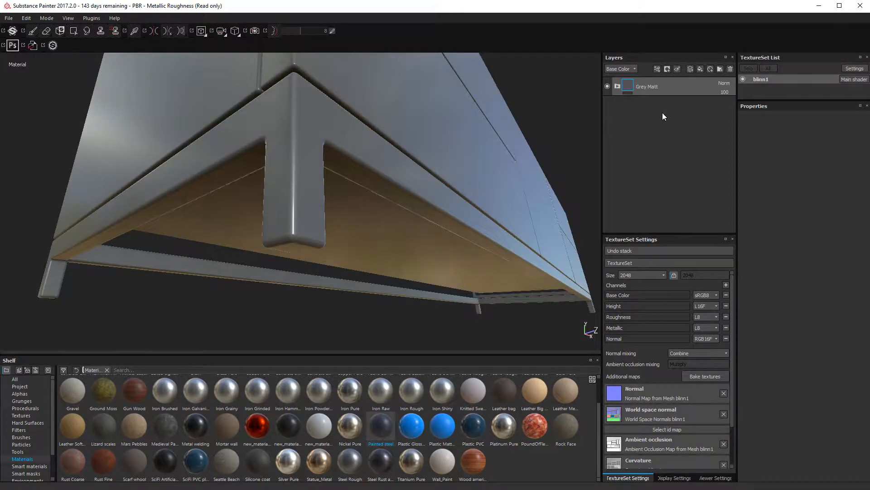
Duplicate the Grey Matt folder and rename the copy Metal Legs.
click(675, 89)
key(ctrl+d)
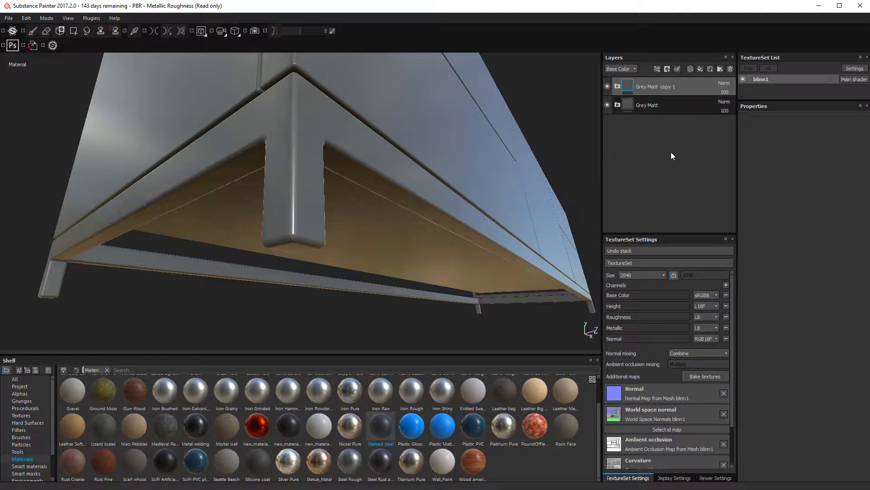
double_click(665, 88)
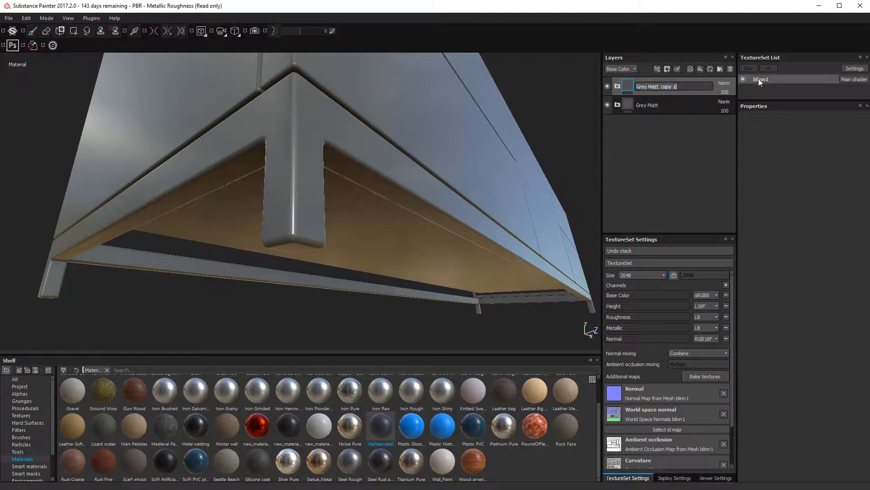
text(Metal Legs)
key(Return)
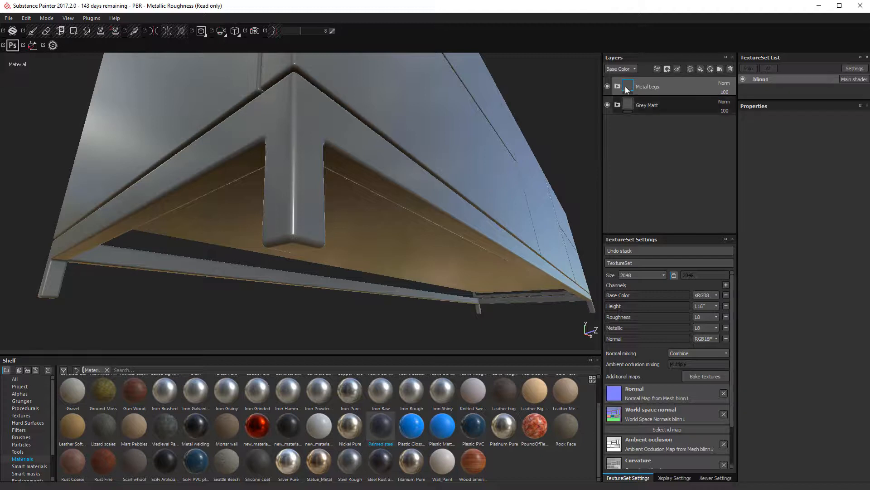
Expand the Metal Legs folder and add a black mask to it.
click(618, 86)
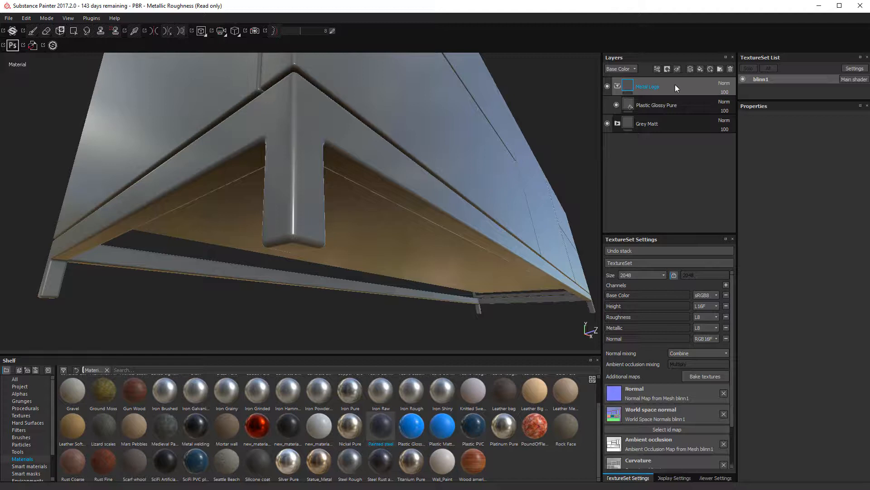
drag(676, 86, 278, 191)
right_click(686, 81)
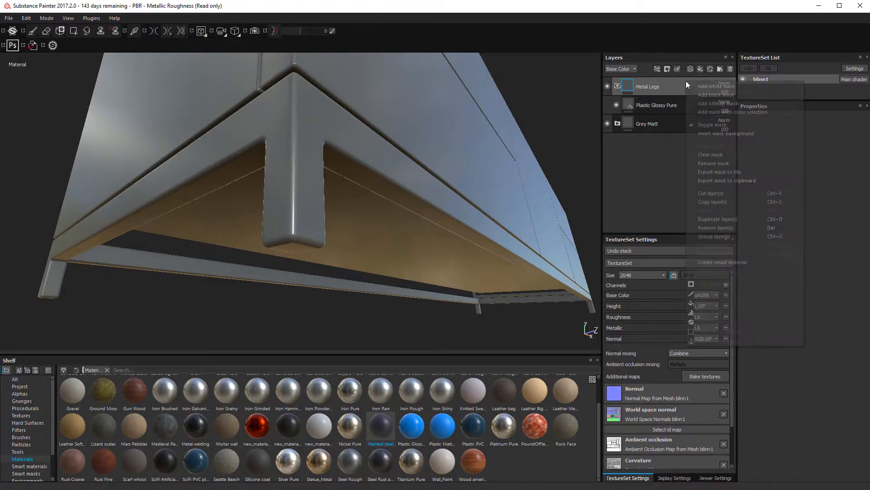
click(667, 85)
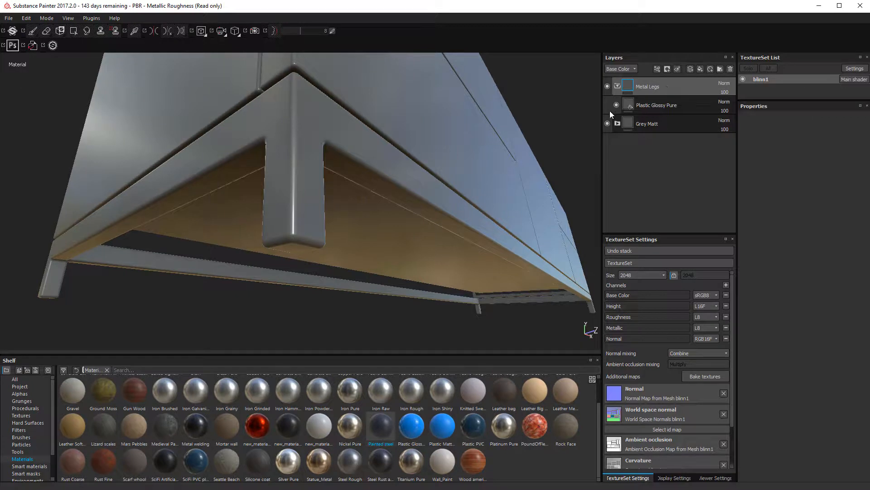
click(617, 86)
click(618, 86)
right_click(678, 83)
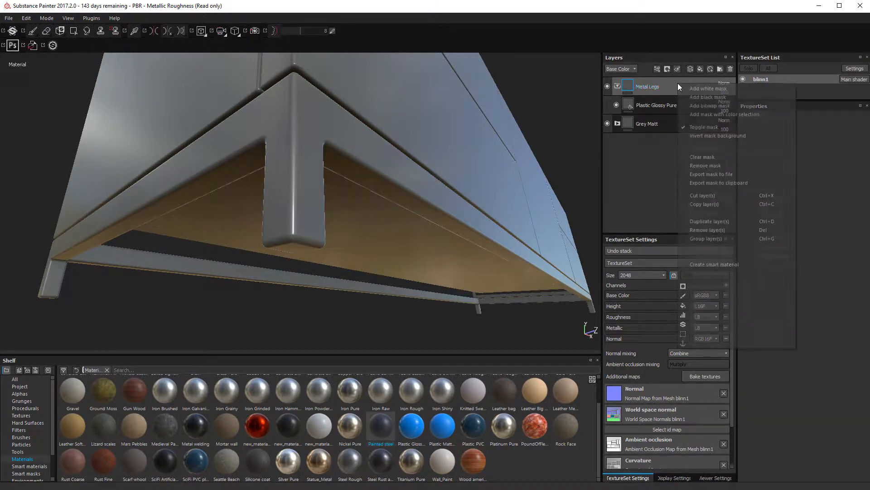
click(713, 97)
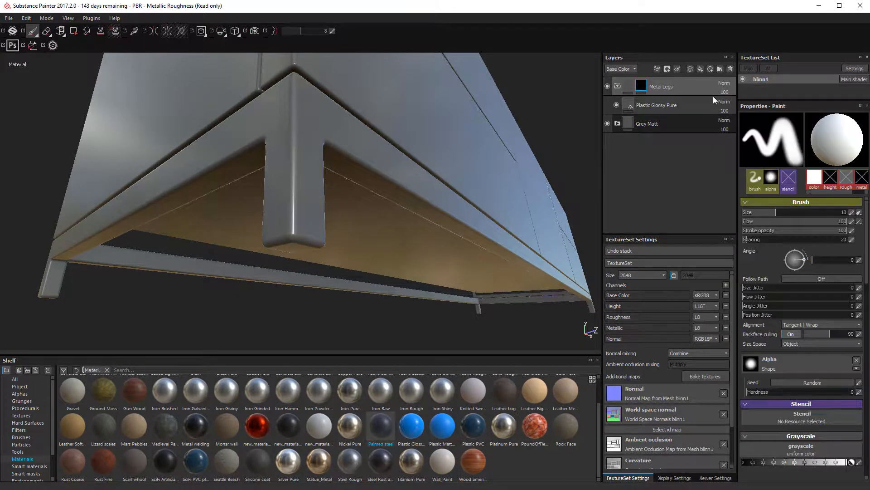
Fill the legs and base frame into the Metal Legs mask with Polygon Fill in mesh fill mode.
click(73, 31)
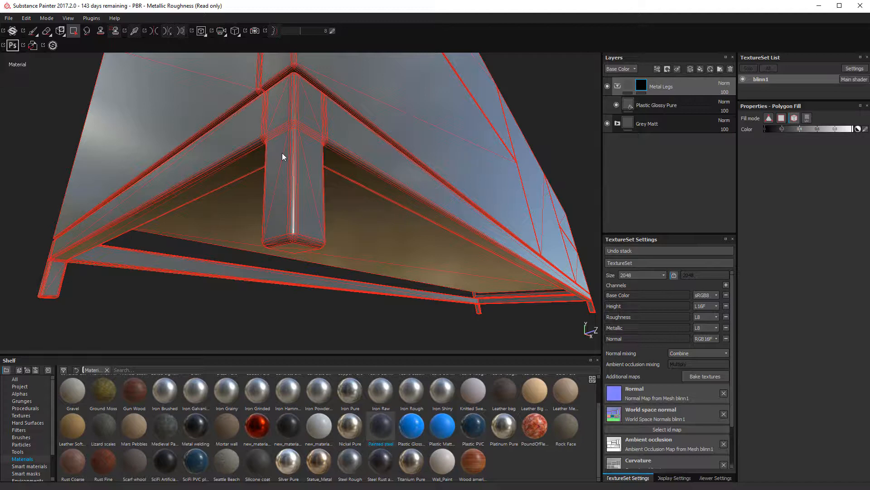
alt+drag(317, 223, 253, 210)
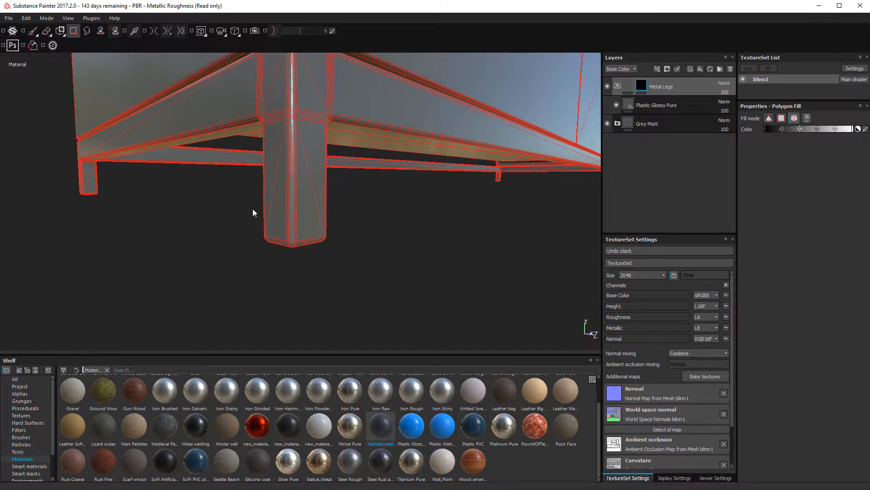
alt+drag(303, 226, 282, 88)
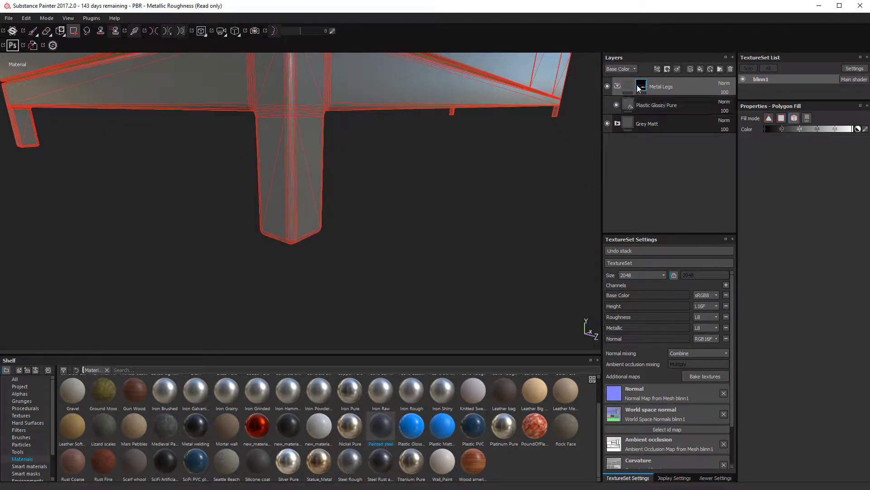
Set the base color of the Plastic Glossy Pure layer in Metal Legs to near-black, RGB 0.006.
click(628, 86)
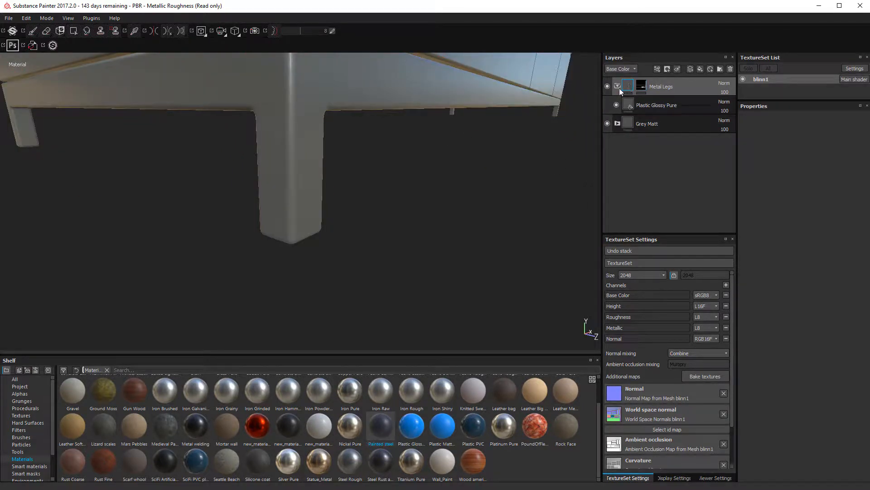
click(619, 86)
click(619, 86)
click(644, 105)
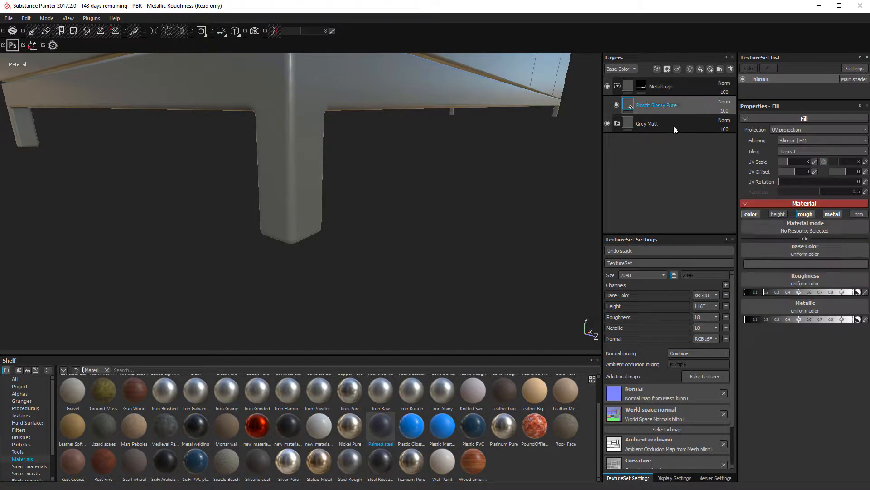
click(796, 263)
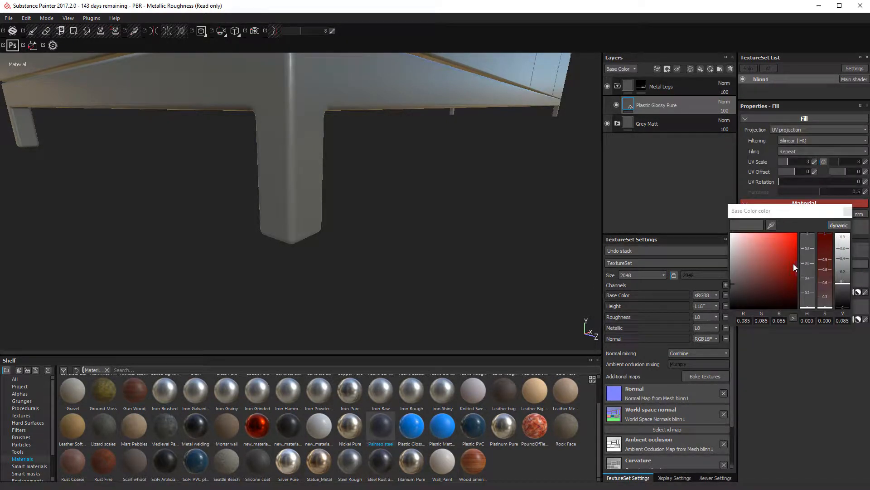
mouse_move(794, 262)
mouse_down()
mouse_move(723, 278)
mouse_move(716, 311)
mouse_move(696, 297)
mouse_up()
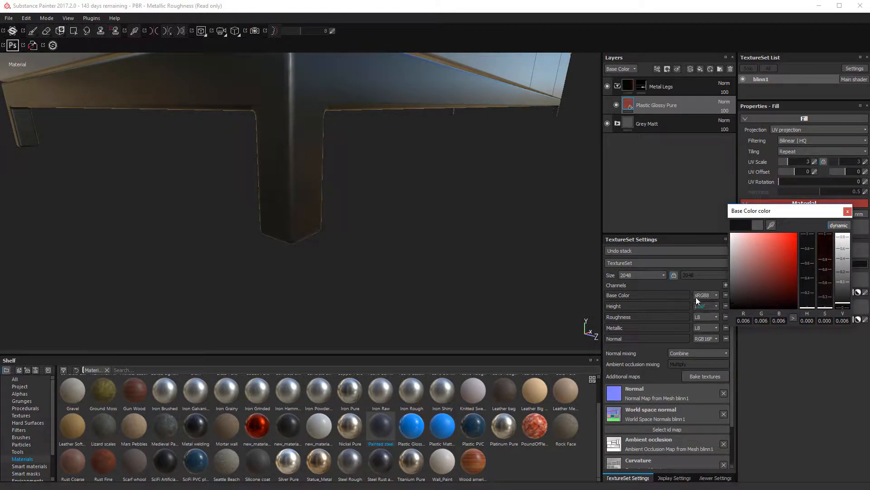
Collapse the Metal Legs folder and toggle its visibility to compare the cabinet with and without the dark legs.
scroll(404, 91, down, 4)
alt+drag(404, 91, 304, 141)
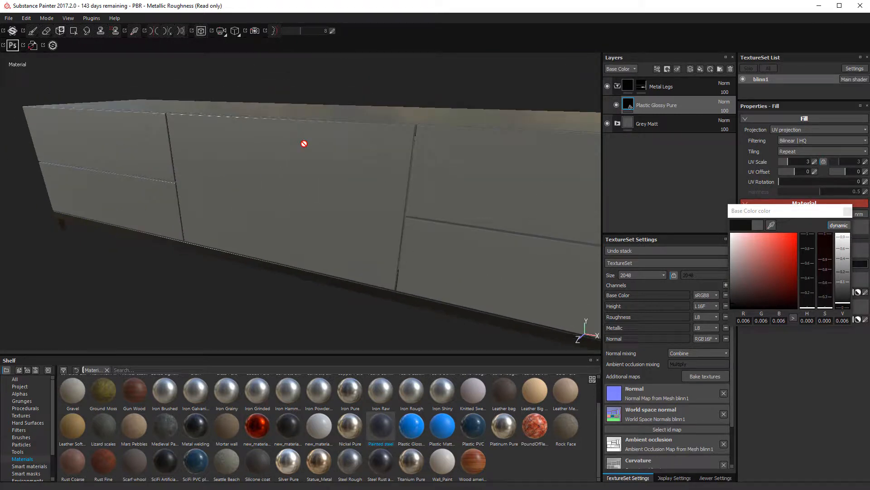
click(680, 86)
click(617, 86)
click(608, 87)
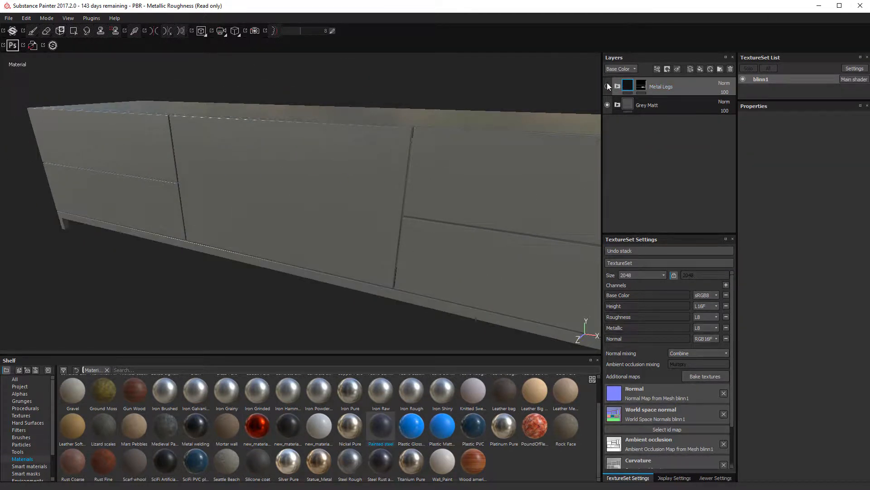
click(676, 102)
Examine the textured cabinet from the front, ends, top and low down around the dark legs and base.
alt+drag(345, 145, 394, 157)
alt+right_drag(395, 157, 398, 182)
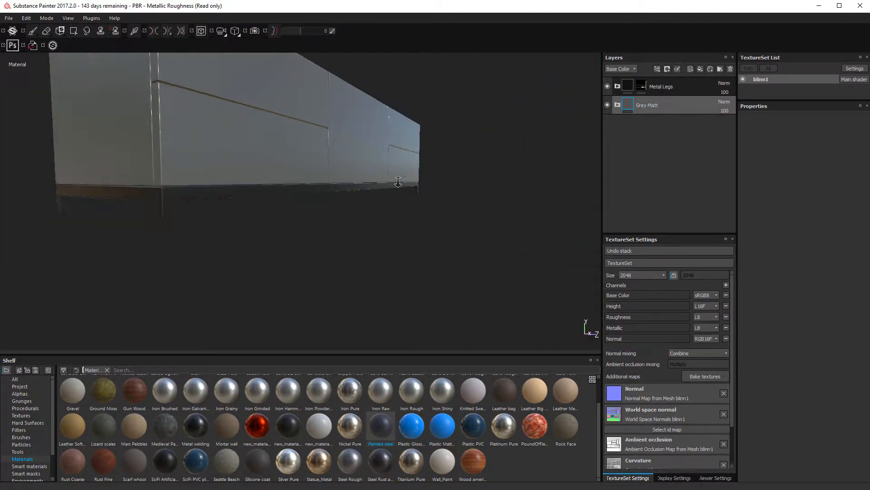
alt+drag(398, 182, 272, 190)
alt+right_drag(272, 191, 178, 234)
alt+drag(267, 168, 262, 261)
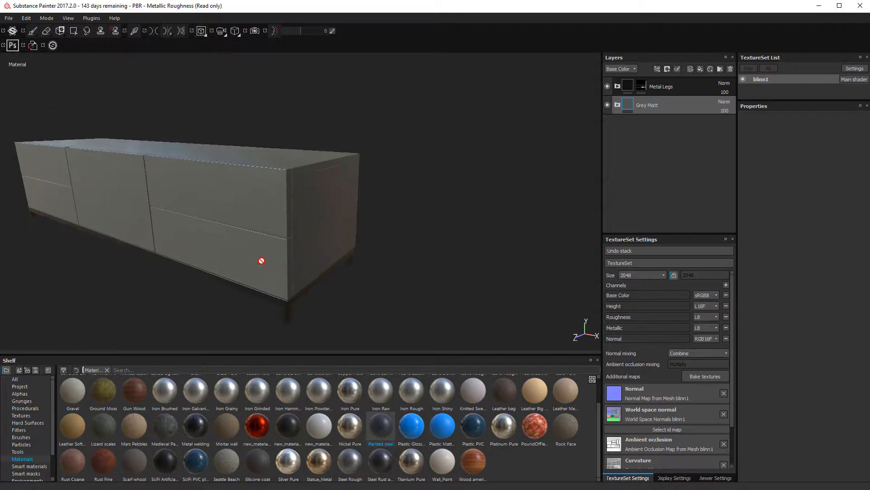
alt+middle_drag(295, 216, 333, 218)
alt+drag(386, 183, 444, 191)
alt+right_drag(390, 190, 422, 192)
alt+drag(195, 177, 356, 106)
alt+right_drag(416, 169, 373, 163)
alt+drag(373, 164, 406, 196)
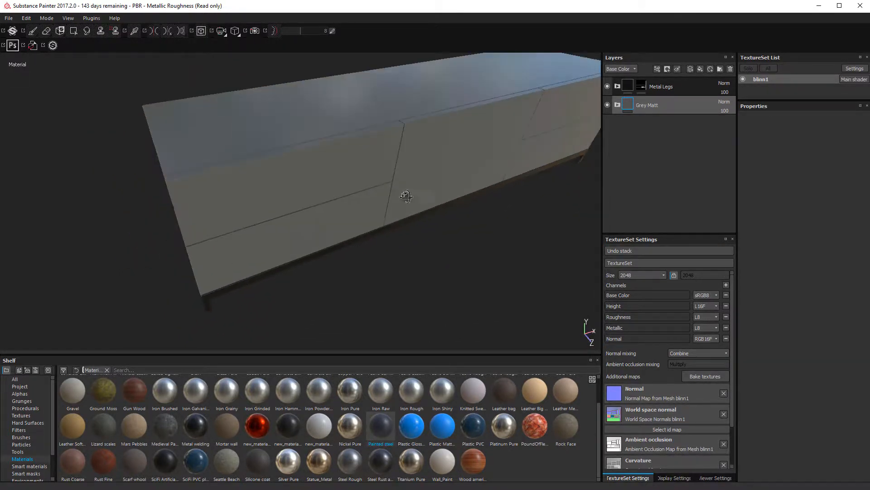
alt+right_drag(406, 197, 332, 206)
alt+drag(331, 205, 311, 173)
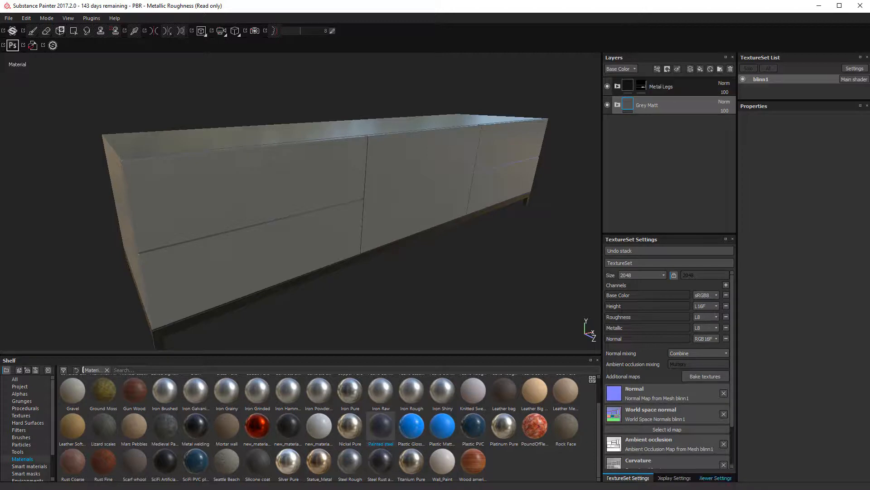
Save the project as TV_Cab in the PAINTER folder of MAYA PROJECTS.
key(ctrl+s)
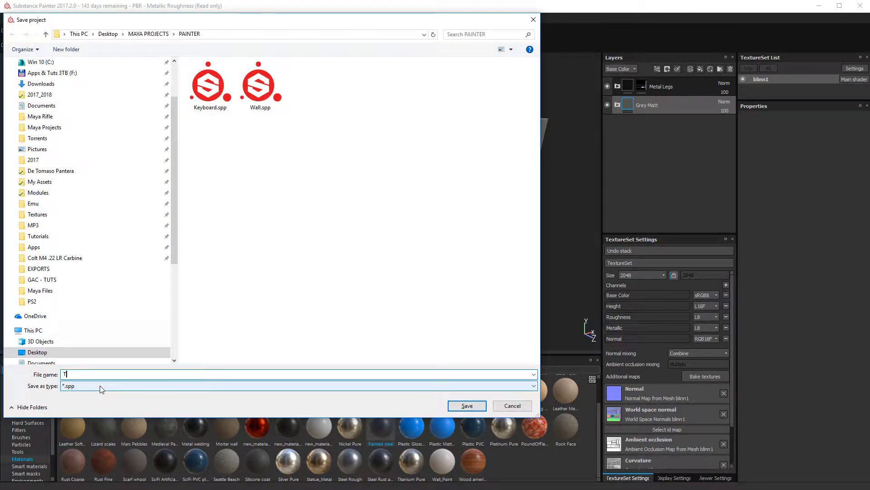
text(TV_Cab)
key(Return)
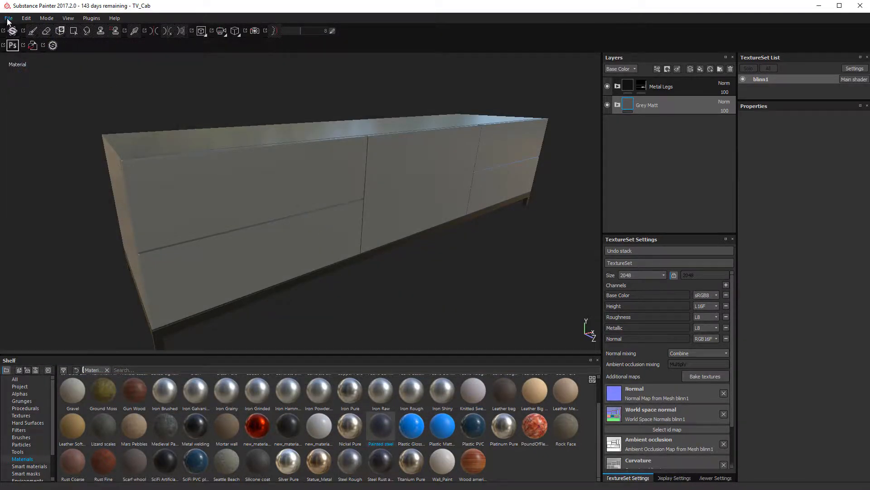
Open the texture export settings and browse to the Desktop for the output folder.
click(8, 19)
click(40, 140)
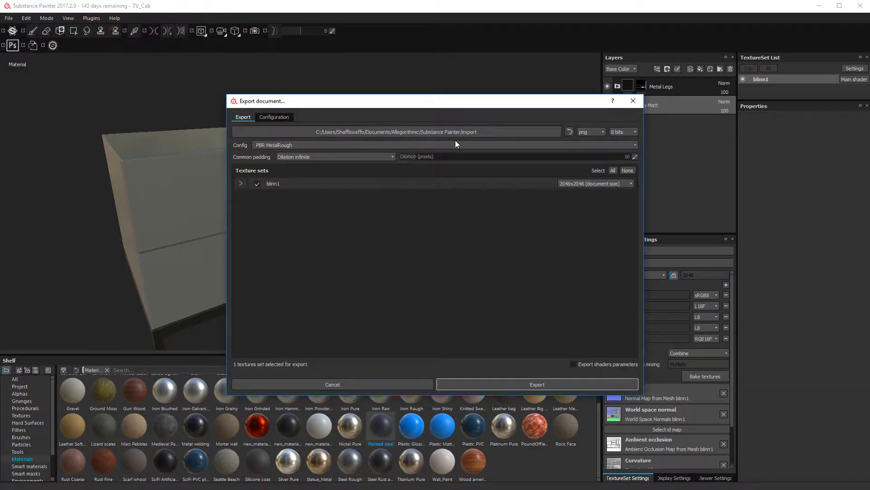
click(526, 131)
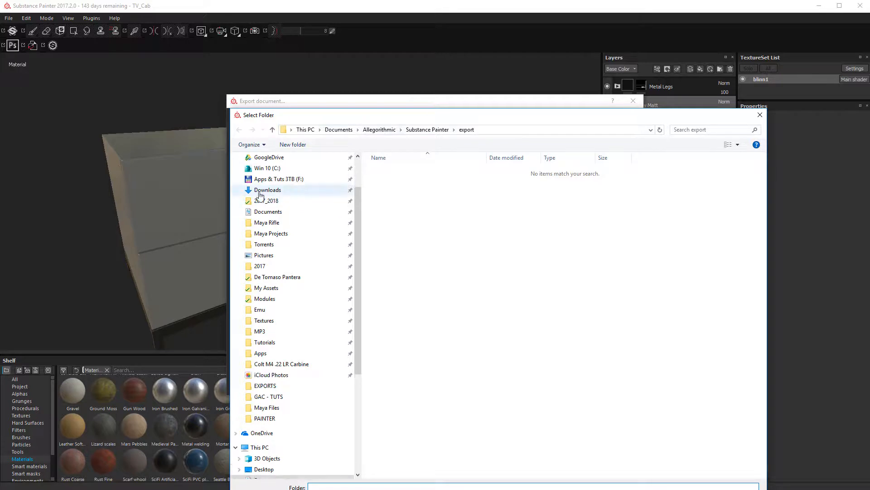
scroll(272, 202, up, 3)
click(264, 179)
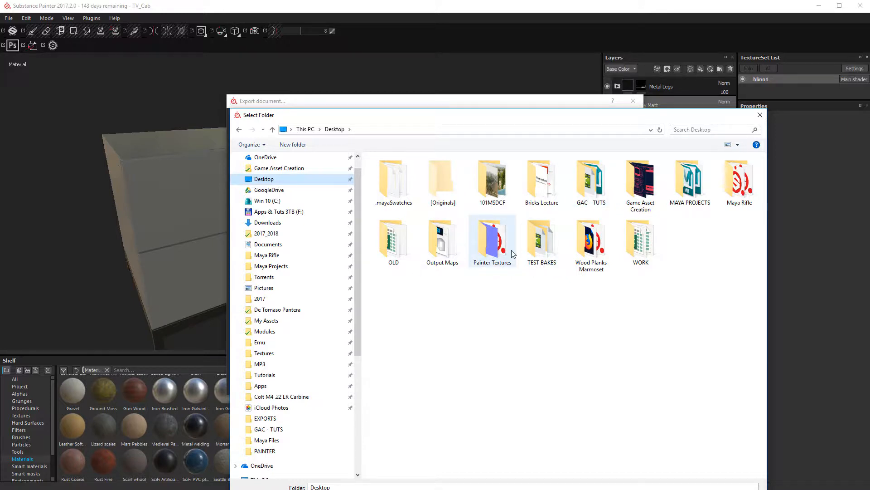
double_click(500, 239)
key(alt+Left)
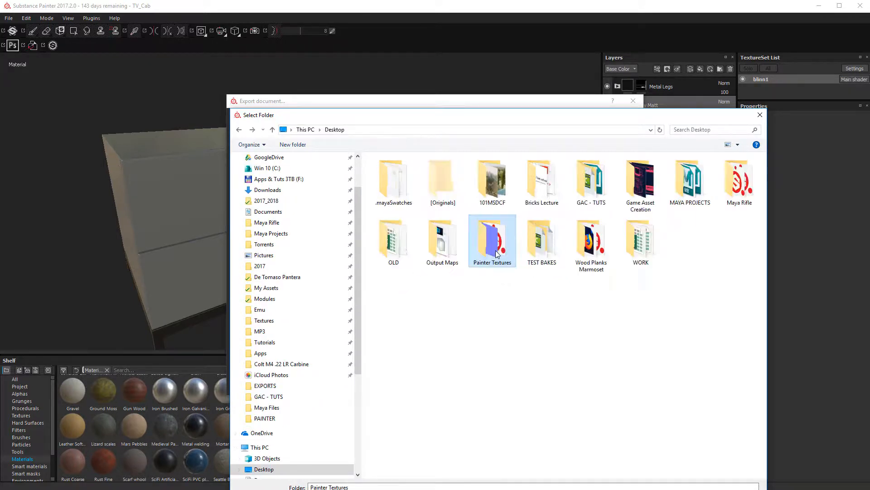
double_click(690, 182)
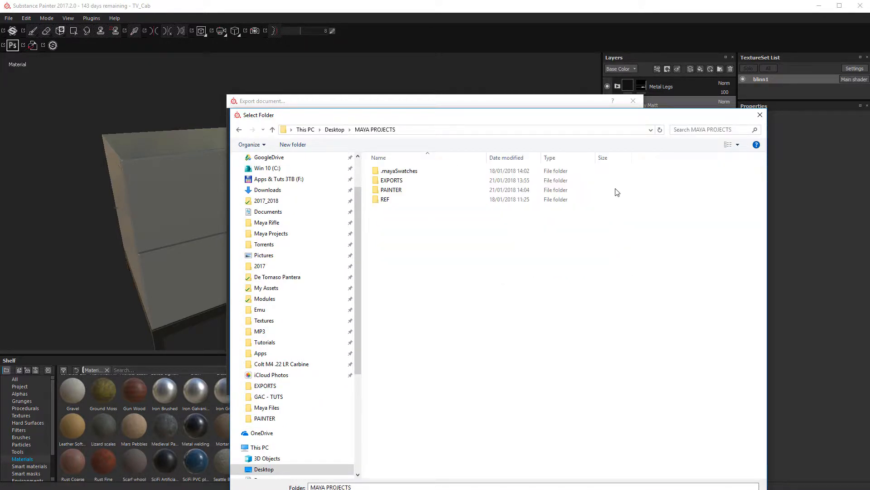
double_click(410, 181)
key(alt+Left)
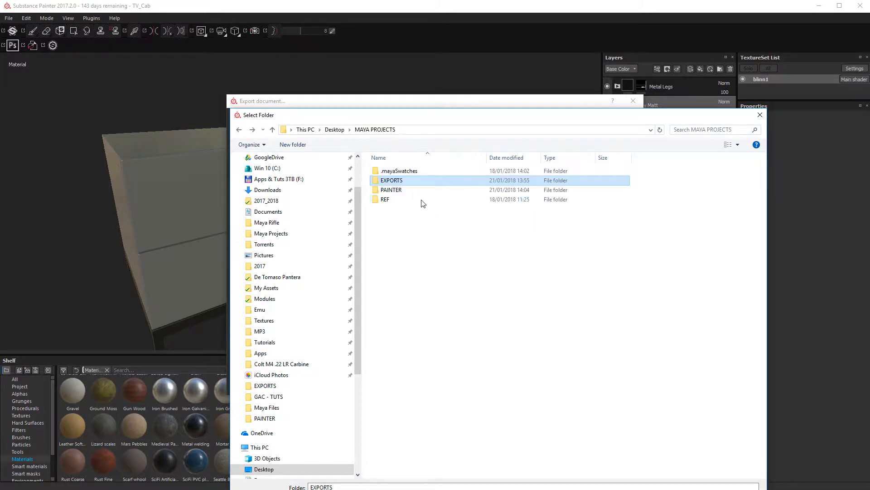
double_click(400, 190)
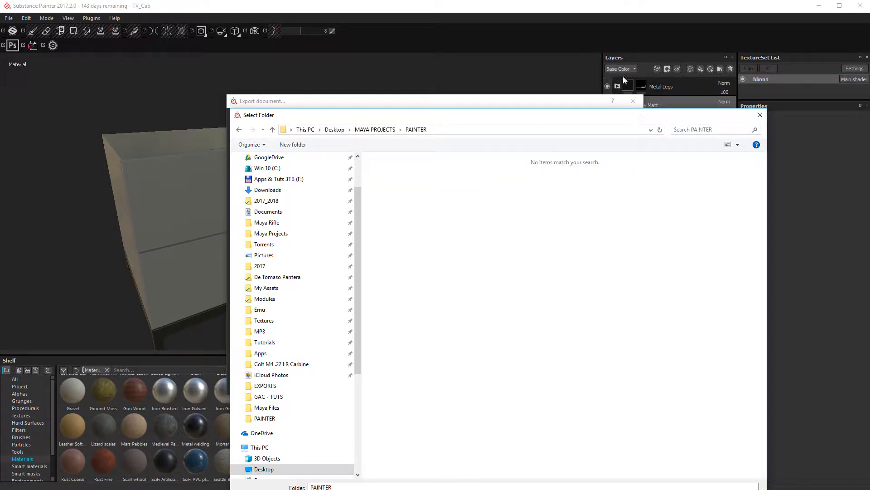
key(alt+Left)
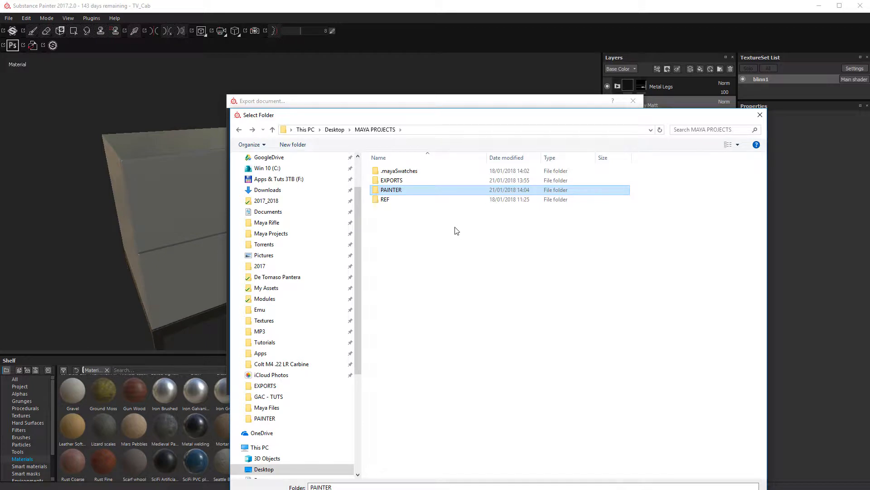
click(335, 130)
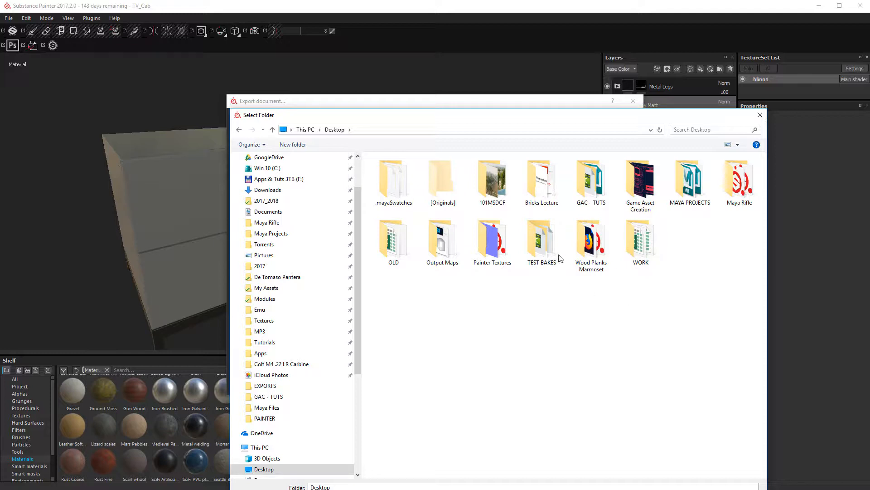
Browse to the EXPORTS folder inside MAYA PROJECTS as the location for the exported textures.
double_click(690, 185)
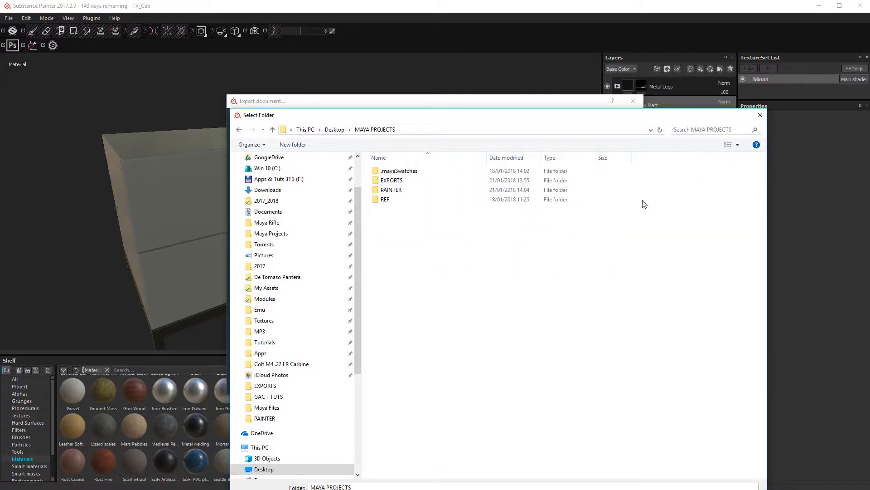
right_click(425, 267)
click(392, 190)
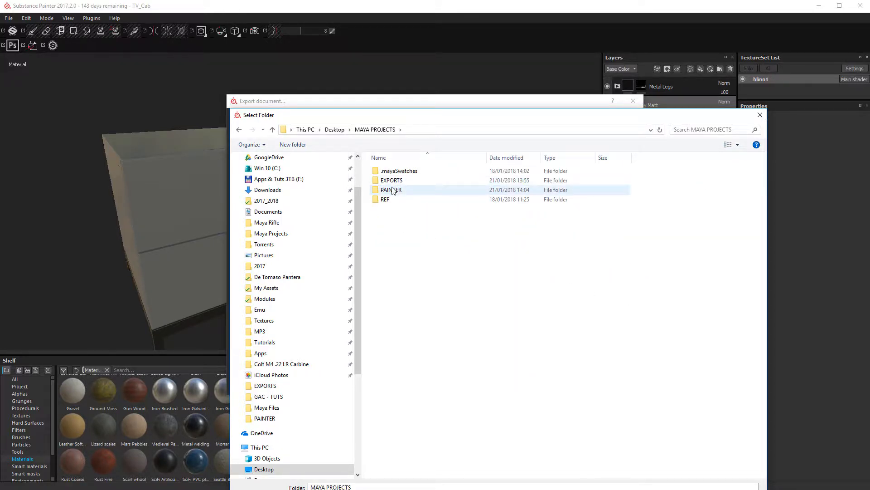
double_click(391, 180)
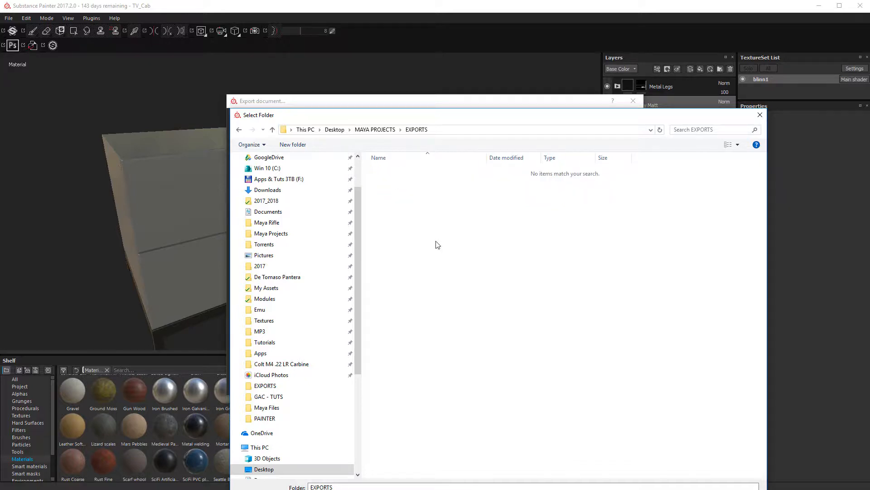
key(alt+Left)
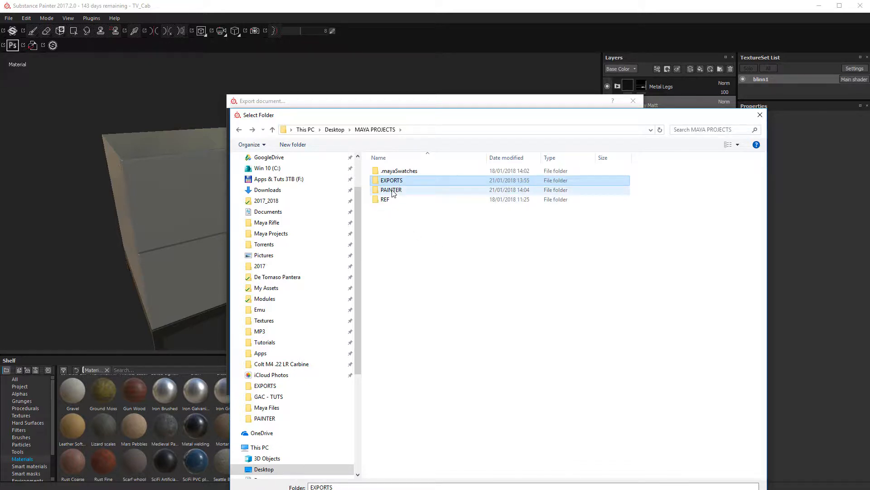
double_click(397, 181)
Create a folder named Textures inside EXPORTS and select it as the export folder.
right_click(432, 257)
mouse_move(483, 362)
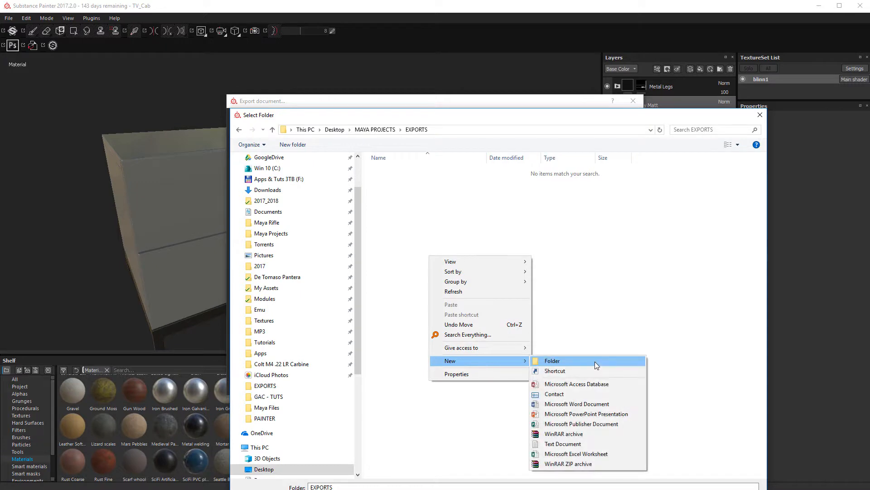
click(595, 362)
text(Texture)
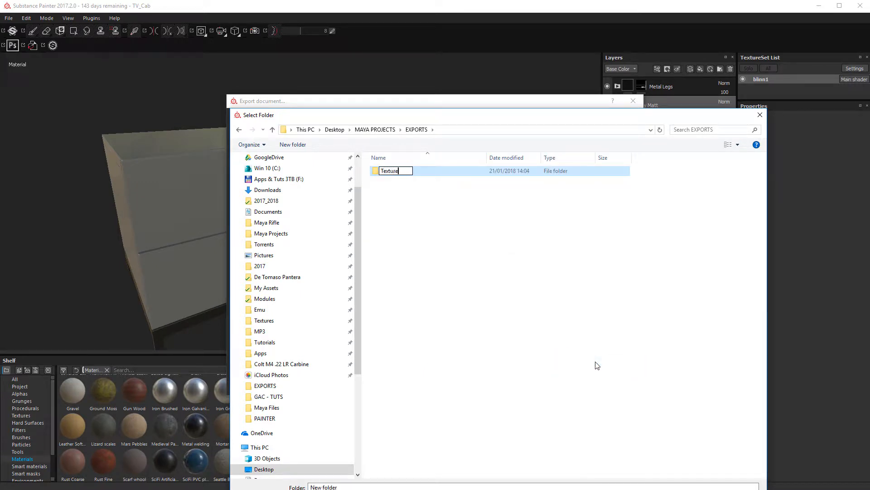
text(s)
key(Return)
key(Return)
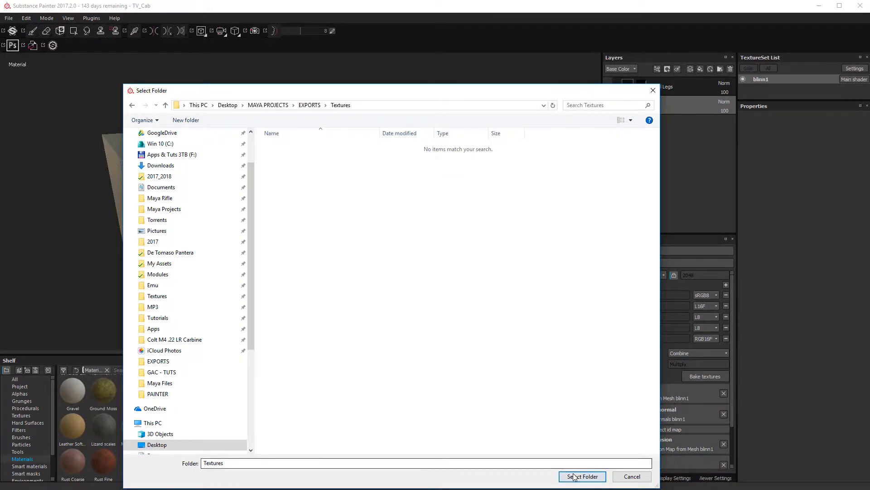
click(569, 477)
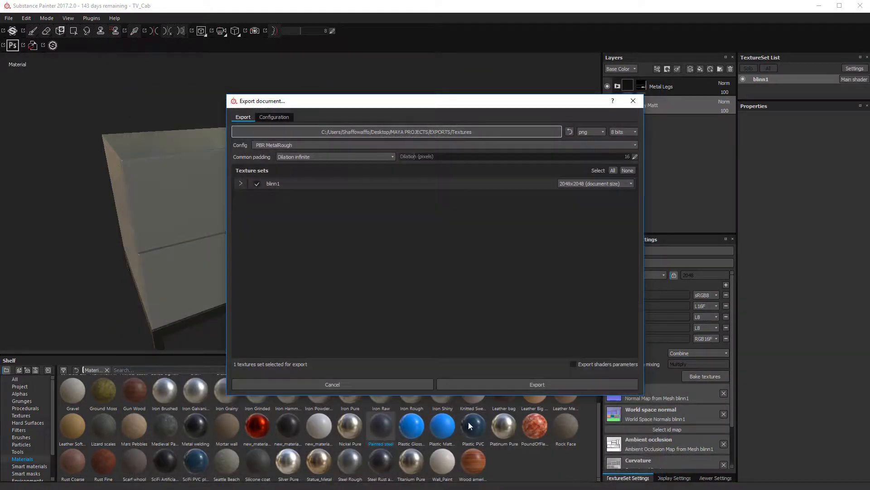
Set the export configuration to Unreal Engine 4 (Packed).
click(277, 144)
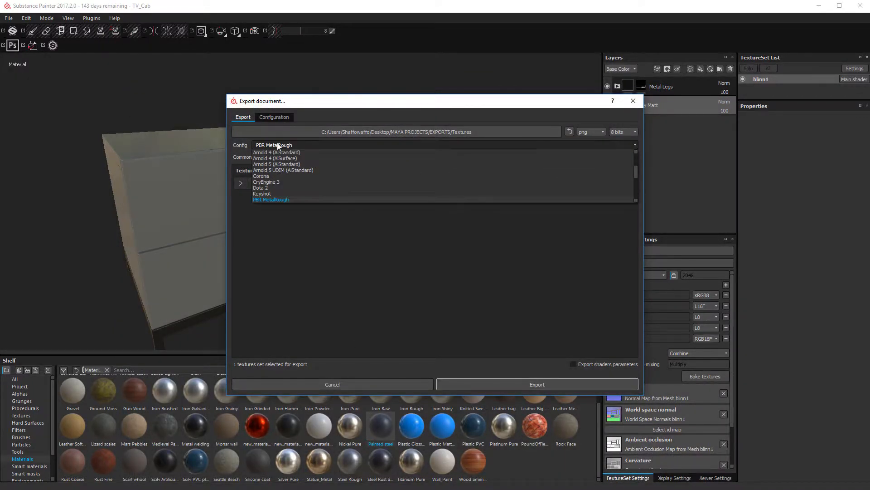
scroll(274, 172, down, 3)
scroll(272, 176, down, 2)
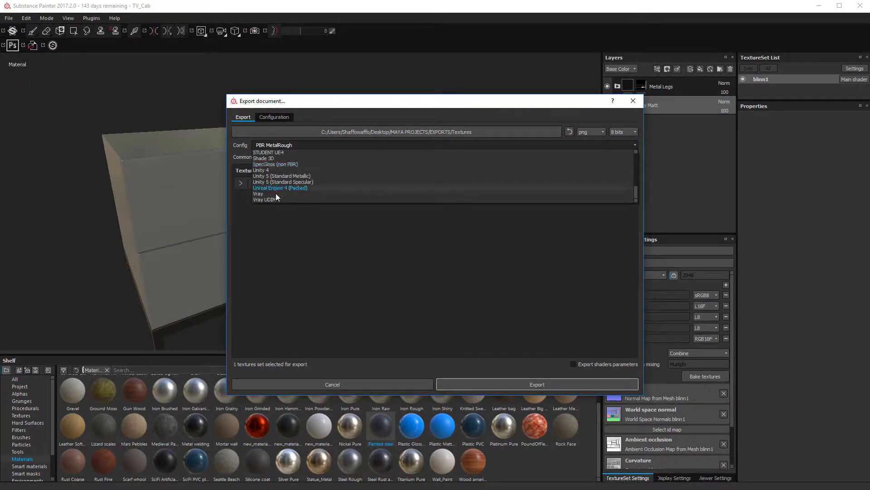
click(278, 188)
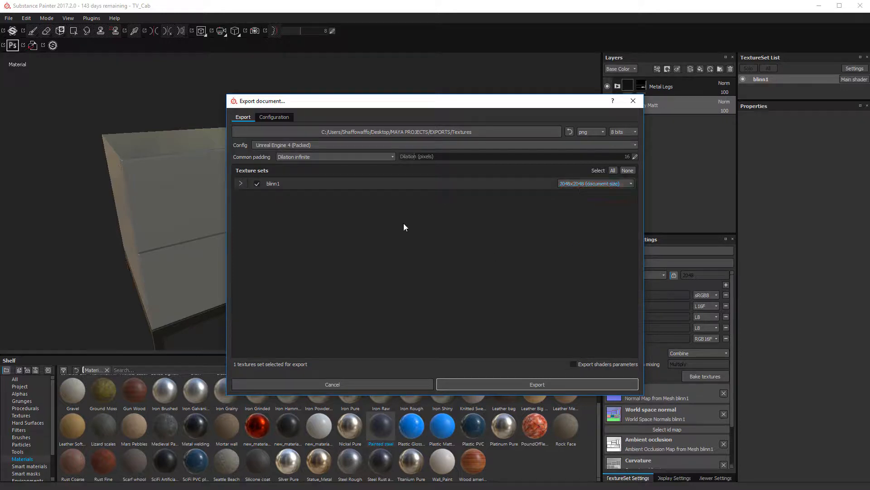
Export the texture set with the chosen settings and open the folder containing the exported maps.
click(540, 384)
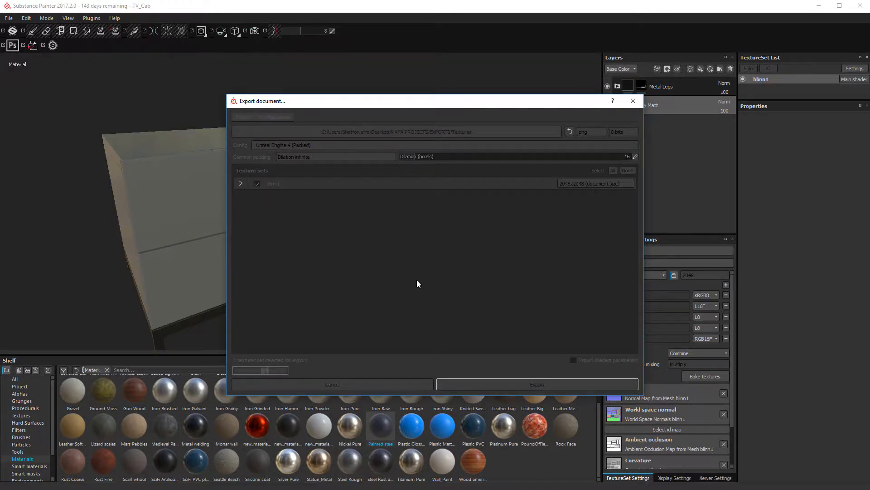
click(425, 260)
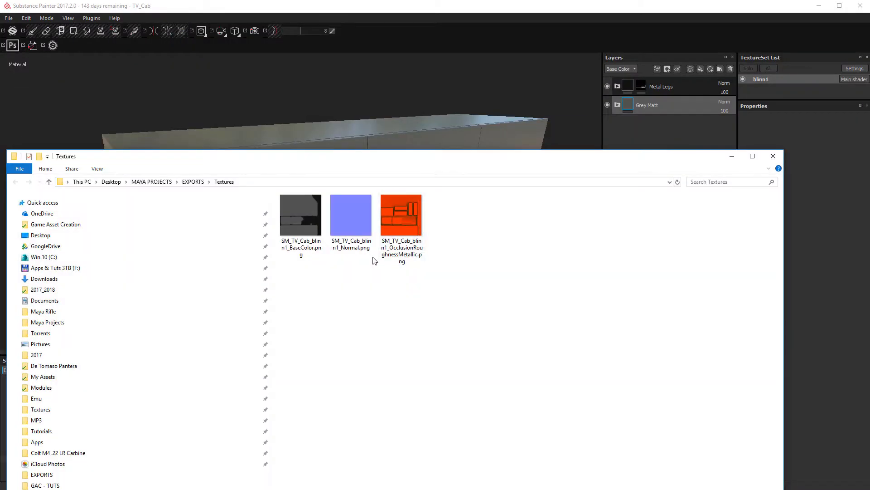
Rename the exported base color texture to SM_TV_Cab_ALB, keeping its png extension.
click(304, 229)
key(F2)
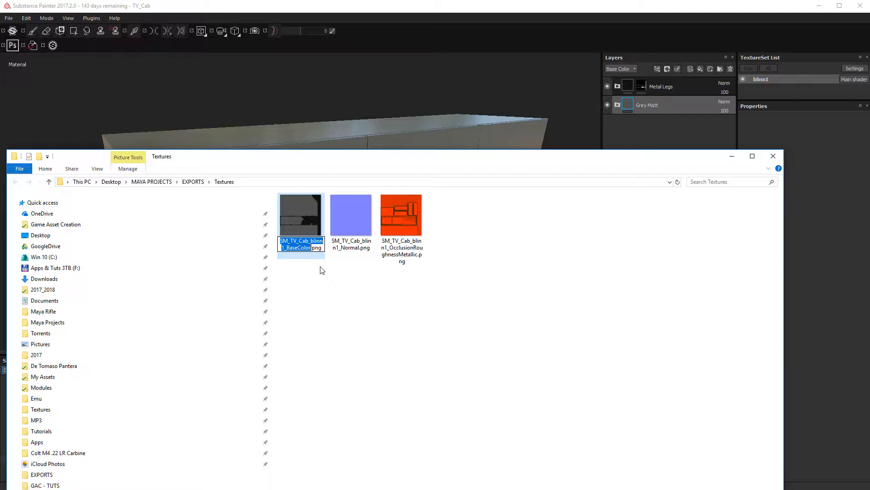
key(Right)
key(Delete)
key(Delete)
key(Delete)
key(Delete)
key(Delete)
key(Delete)
key(Delete)
key(Delete)
key(Delete)
key(Delete)
key(Delete)
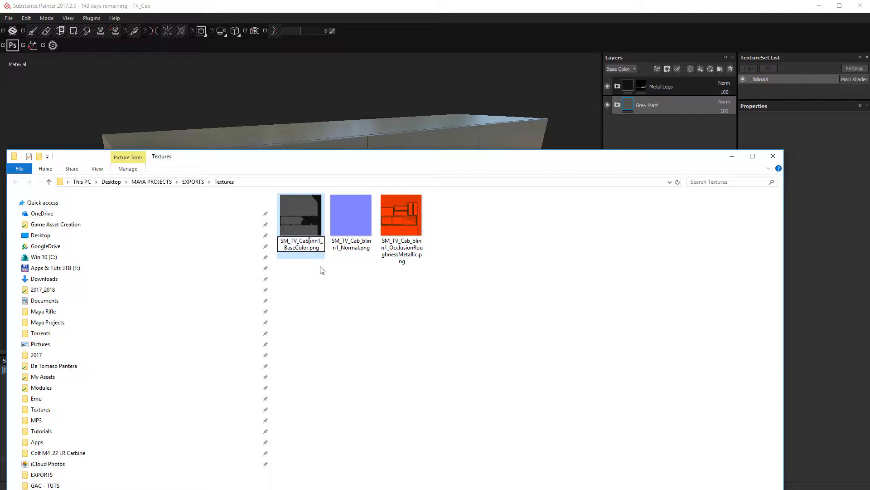
key(Delete)
key(Delete)
key(Delete)
key(Delete)
key(Delete)
key(Delete)
text(_ALB)
key(BackSpace)
key(Return)
Rename the exported normal map to SM_TV_Cab_NORMl, keeping its png extension.
key(Right)
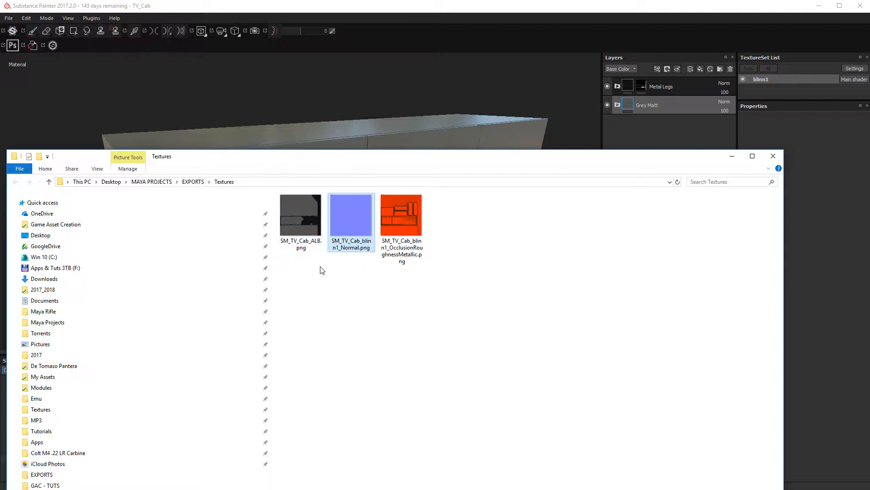
key(F2)
key(Right)
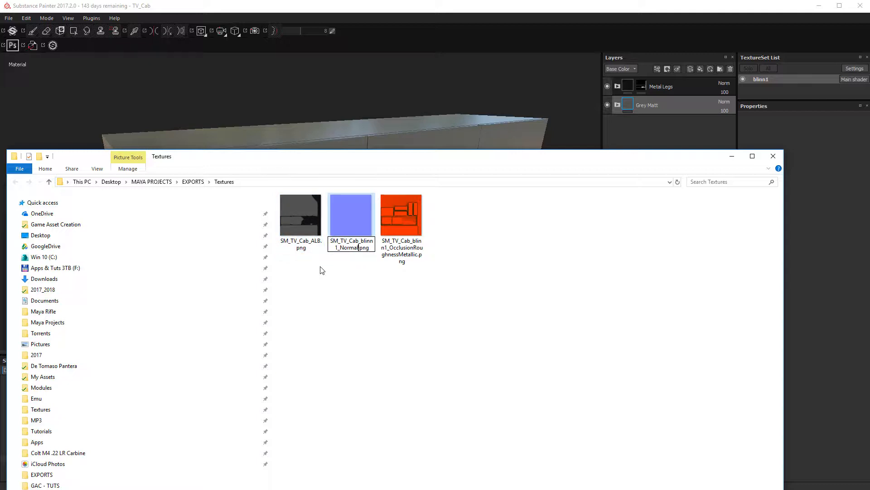
key(BackSpace)
key(BackSpace)
key(BackSpace)
key(BackSpace)
key(BackSpace)
key(BackSpace)
key(BackSpace)
key(BackSpace)
key(BackSpace)
key(BackSpace)
key(BackSpace)
key(BackSpace)
key(BackSpace)
key(BackSpace)
key(BackSpace)
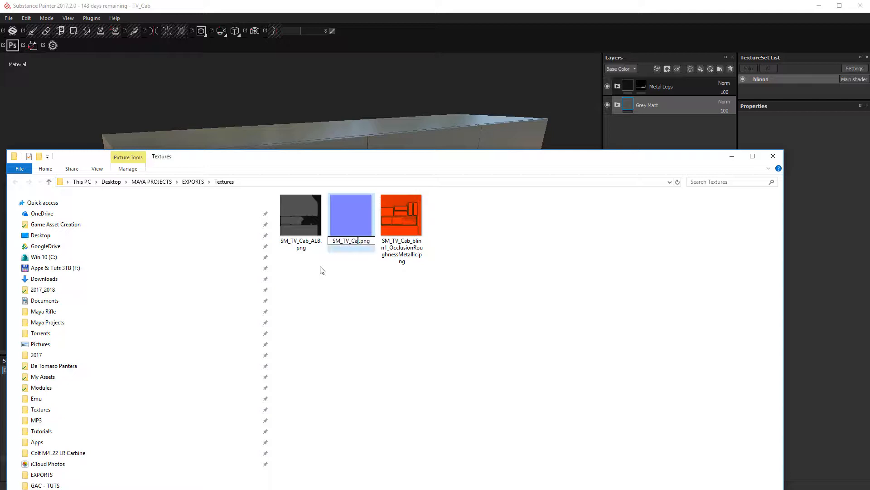
text(l)
key(BackSpace)
text(b_NORM)
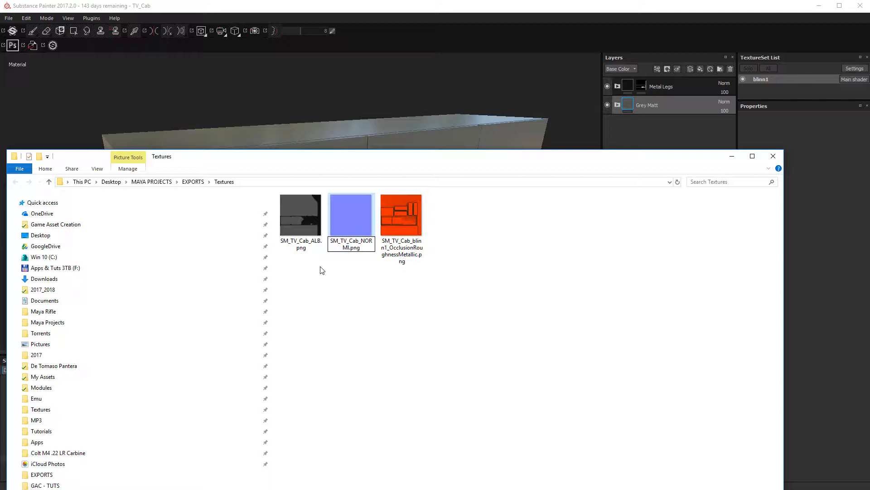
text(l)
key(Return)
Rename the packed occlusion, roughness and metallic texture to SM_TV_Cab_RGB, keeping its png extension.
key(Left)
key(F2)
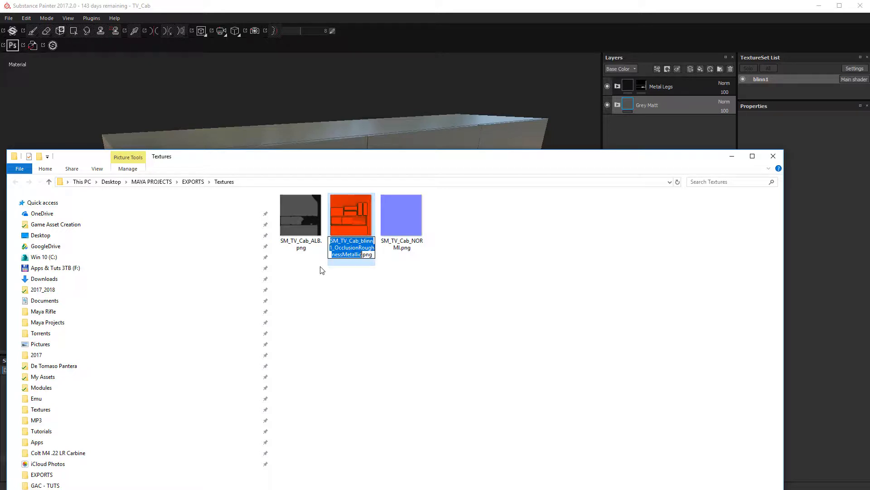
key(Right)
key(BackSpace)
key(BackSpace)
key(BackSpace)
key(BackSpace)
key(BackSpace)
key(BackSpace)
key(BackSpace)
key(BackSpace)
key(BackSpace)
key(BackSpace)
key(BackSpace)
key(BackSpace)
key(BackSpace)
key(BackSpace)
key(BackSpace)
key(BackSpace)
key(BackSpace)
key(BackSpace)
key(BackSpace)
key(BackSpace)
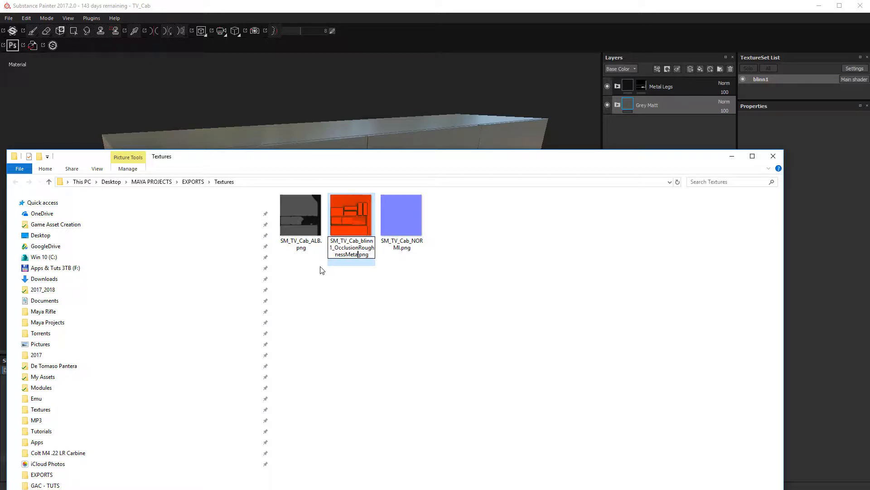
key(BackSpace)
key(BackSpace)
key(BackSpace)
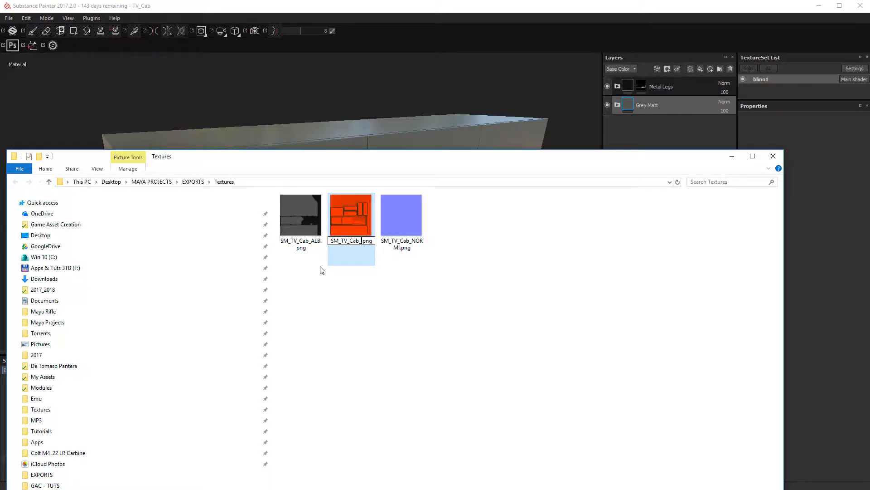
text(RGB)
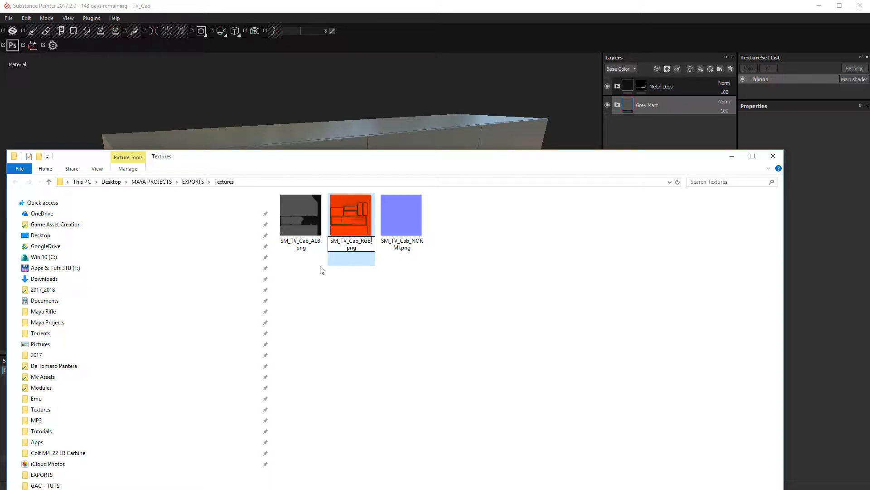
key(Return)
click(412, 376)
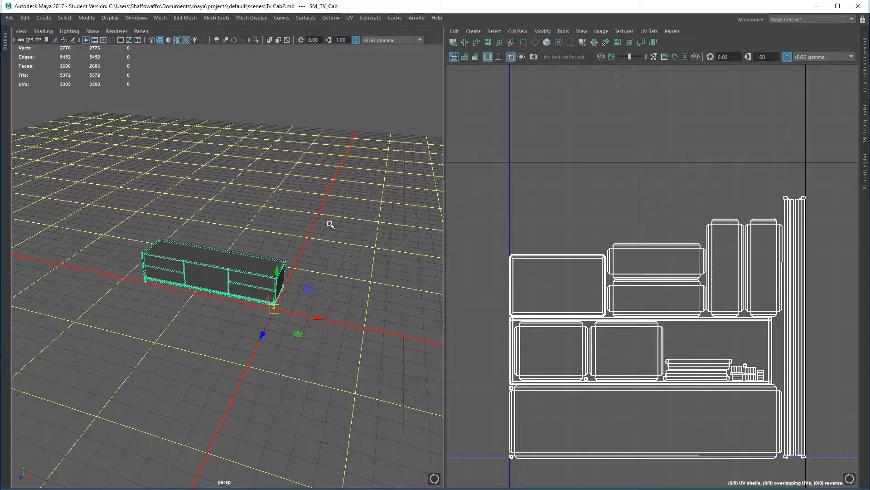
In Maya, export the selected cabinet as FBX to EXPORTS under the name SM_TV_Cab with Smooth Mesh enabled, replacing the existing file.
alt+drag(255, 281, 349, 303)
click(14, 15)
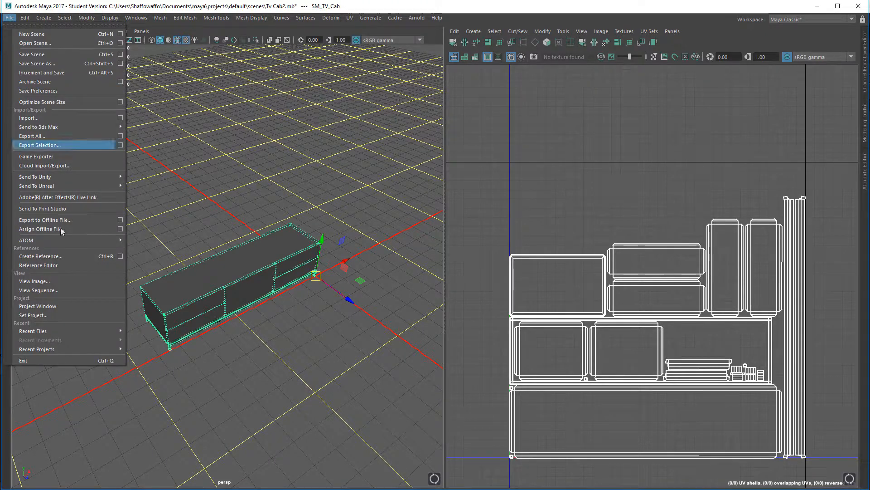
click(44, 145)
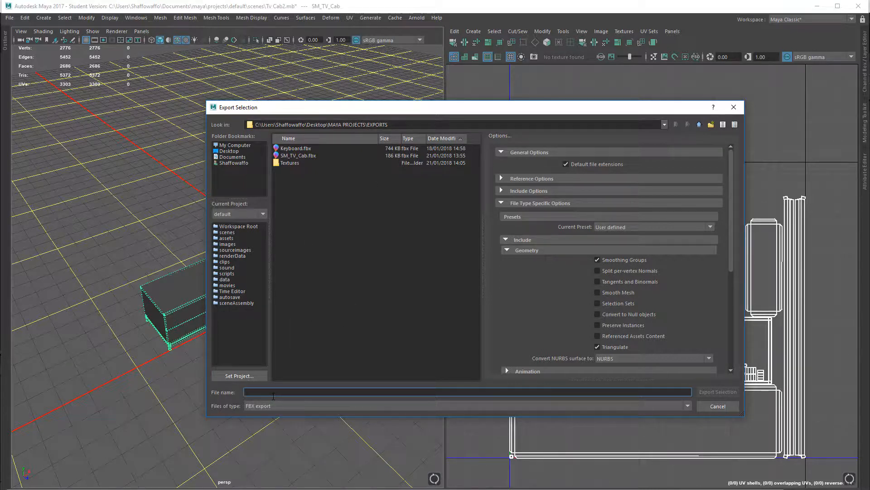
text(SM_TV)
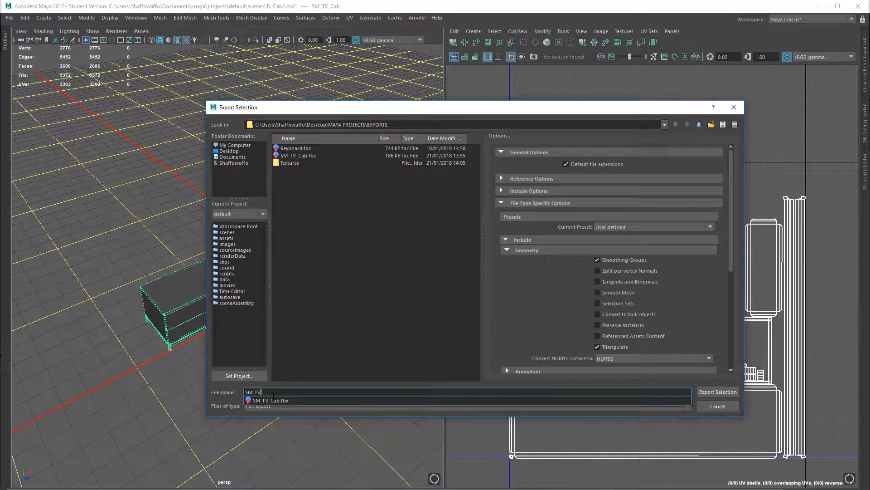
text(_Cab)
click(418, 288)
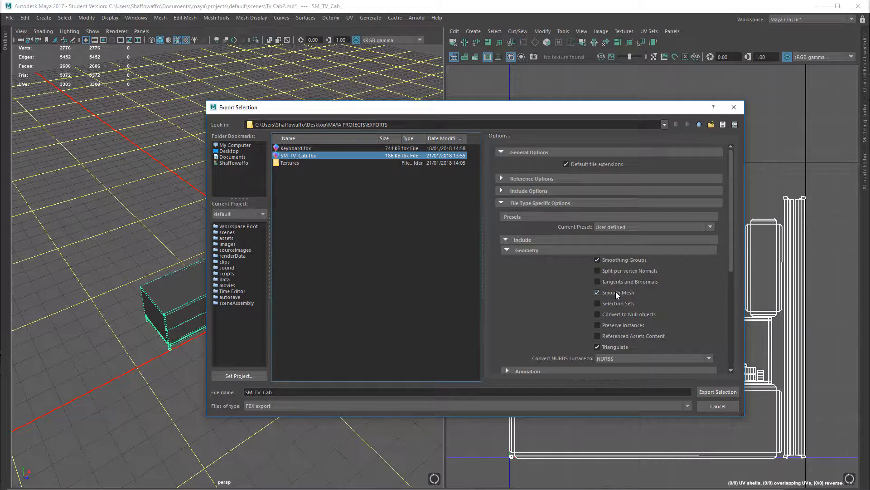
click(728, 392)
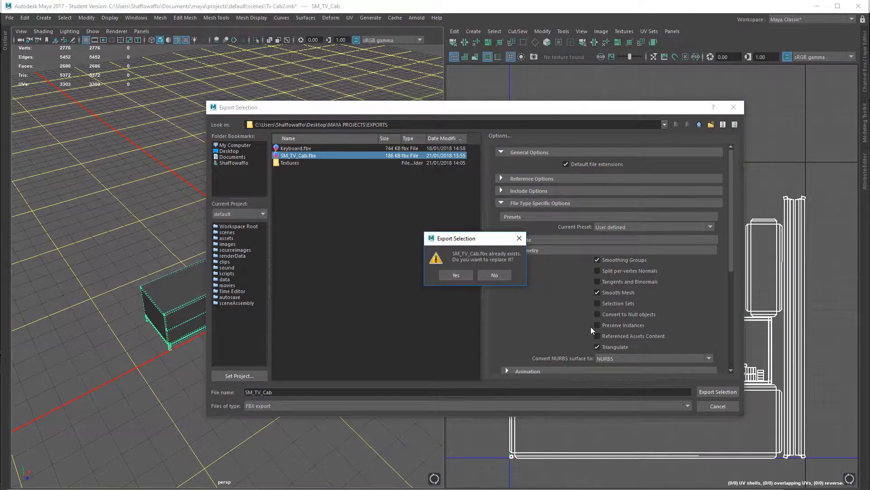
click(454, 276)
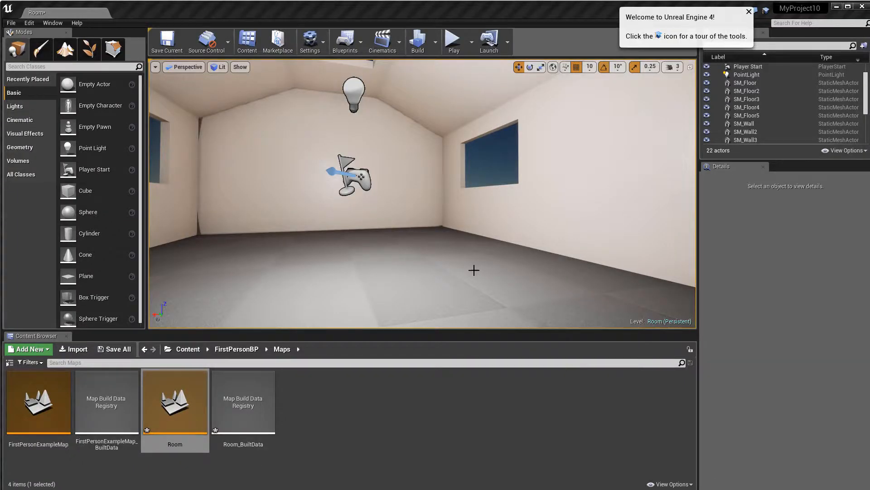
Switch to the Unreal Engine room level and open the Meshes folder inside FirstPersonBP.
right_drag(414, 218, 314, 162)
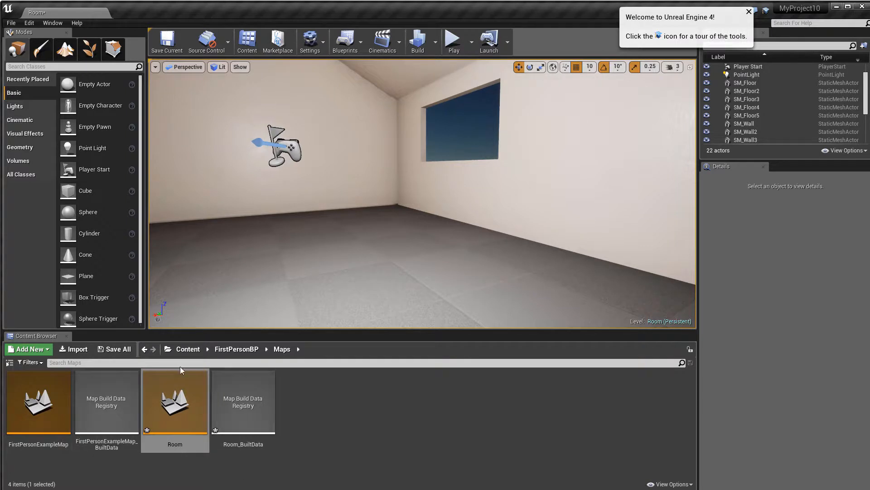
click(243, 351)
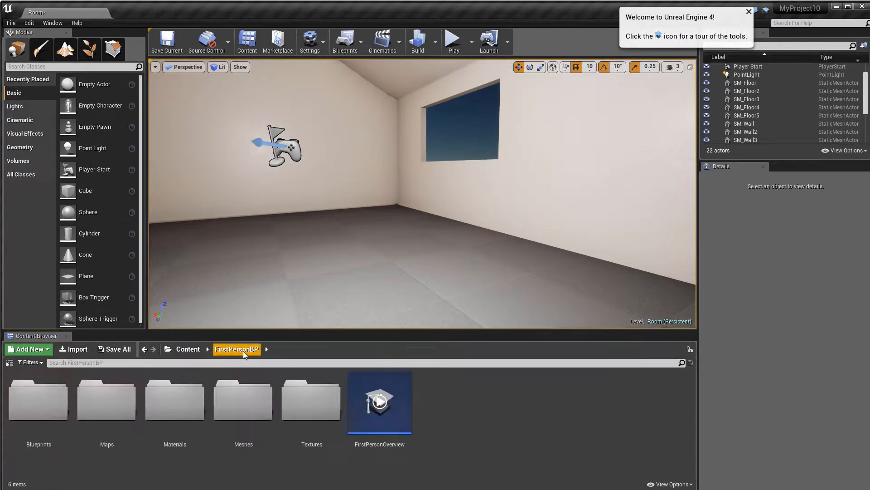
double_click(251, 403)
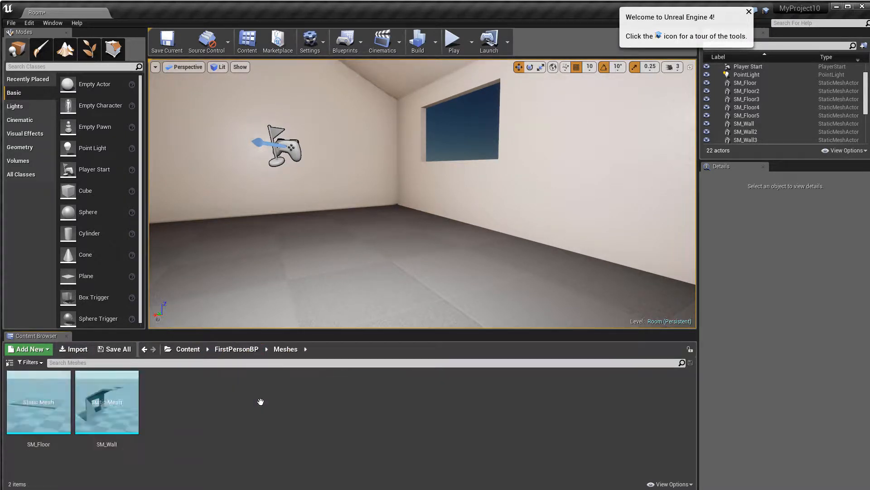
click(75, 349)
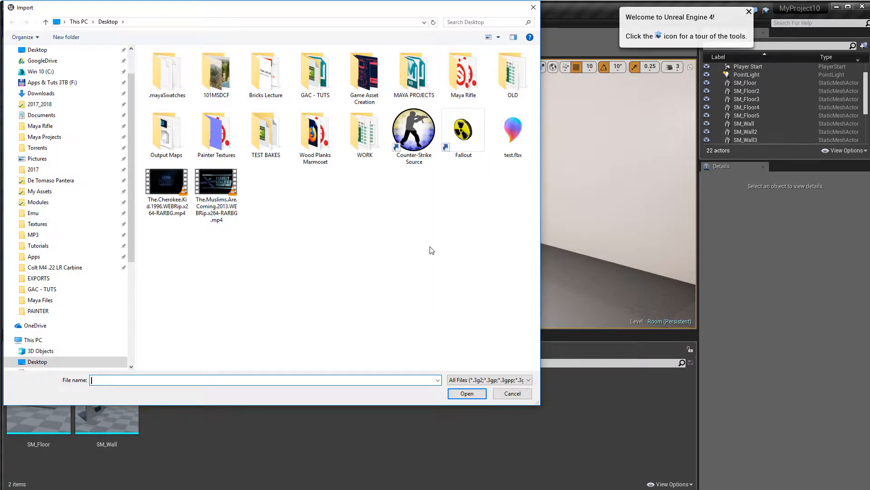
click(513, 393)
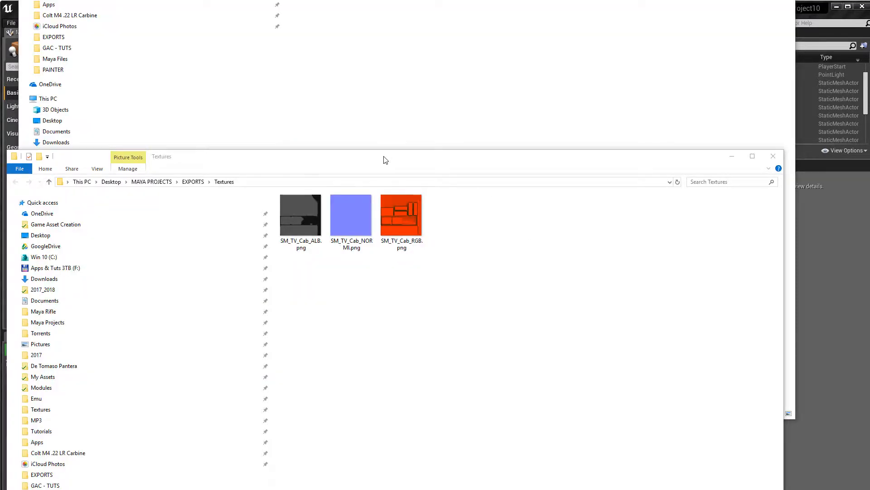
drag(385, 159, 444, 76)
drag(566, 240, 368, 119)
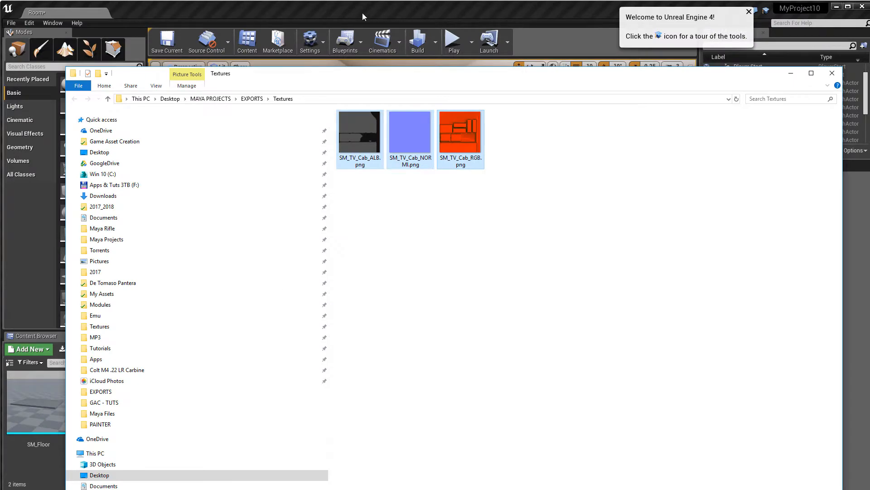
click(342, 7)
Choose SM_TV_Cab.fbx from the EXPORTS folder in MAYA PROJECTS as the file to import into Meshes.
click(73, 349)
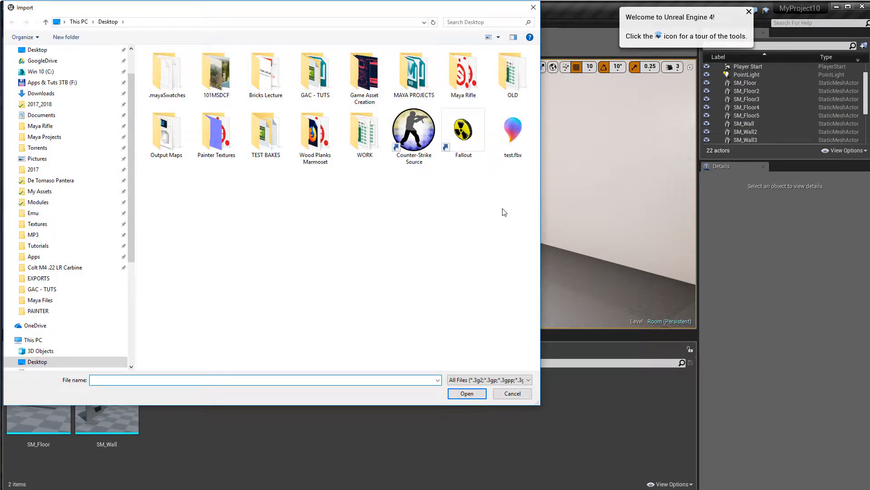
double_click(416, 80)
double_click(179, 74)
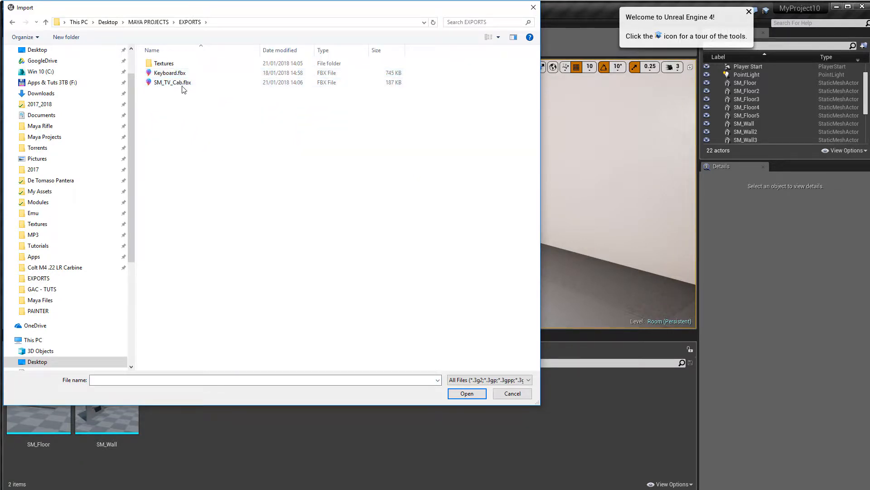
click(181, 82)
click(467, 393)
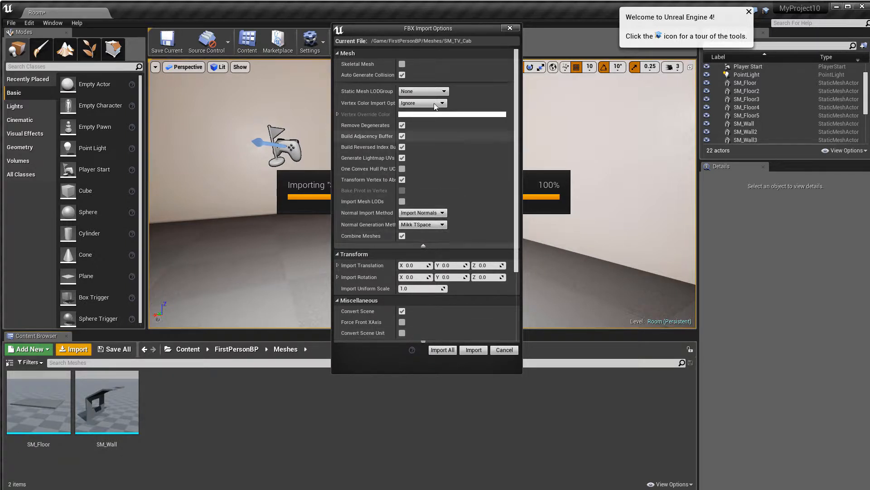
Turn off Import Materials in the FBX options and import the cabinet mesh.
scroll(469, 318, down, 2)
scroll(428, 272, up, 2)
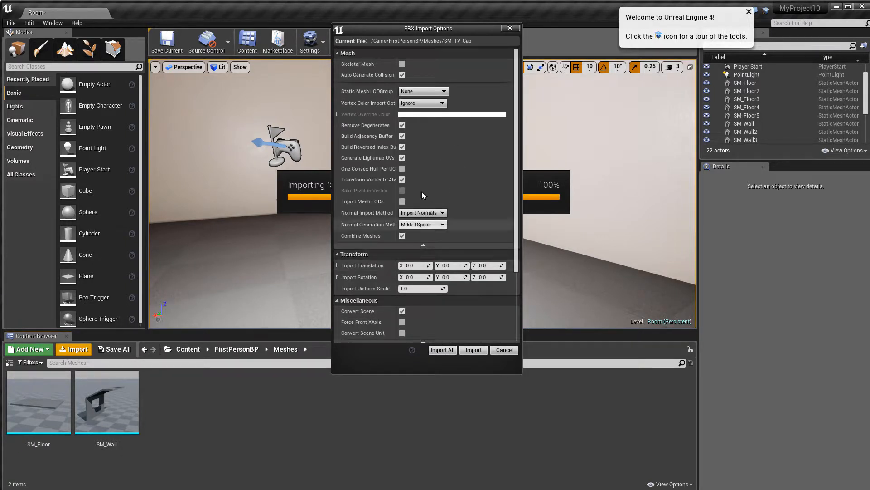
scroll(423, 204, down, 2)
scroll(426, 204, down, 5)
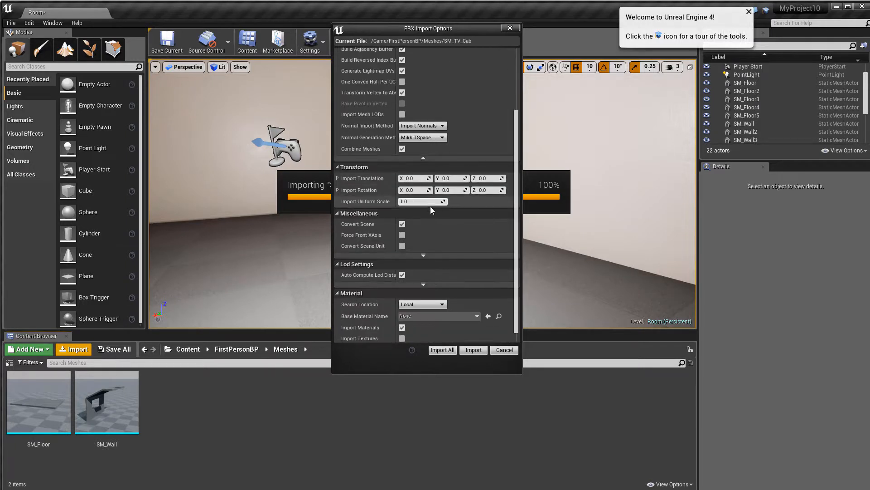
click(402, 330)
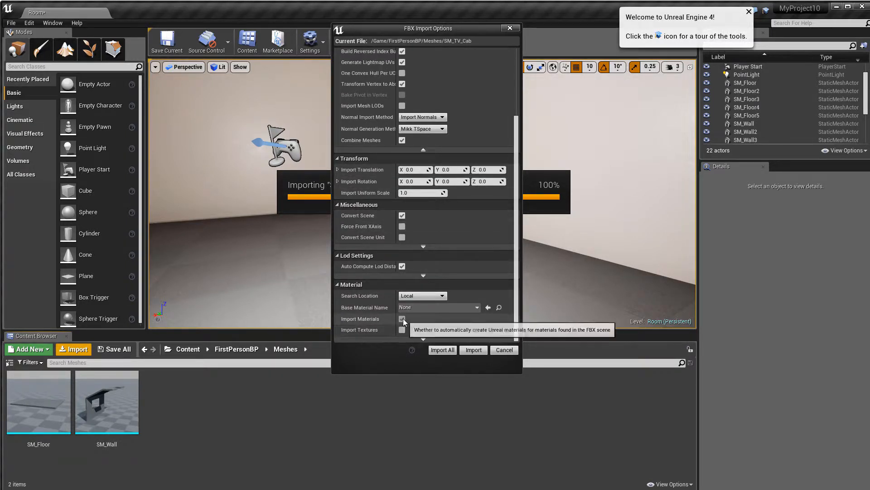
click(402, 319)
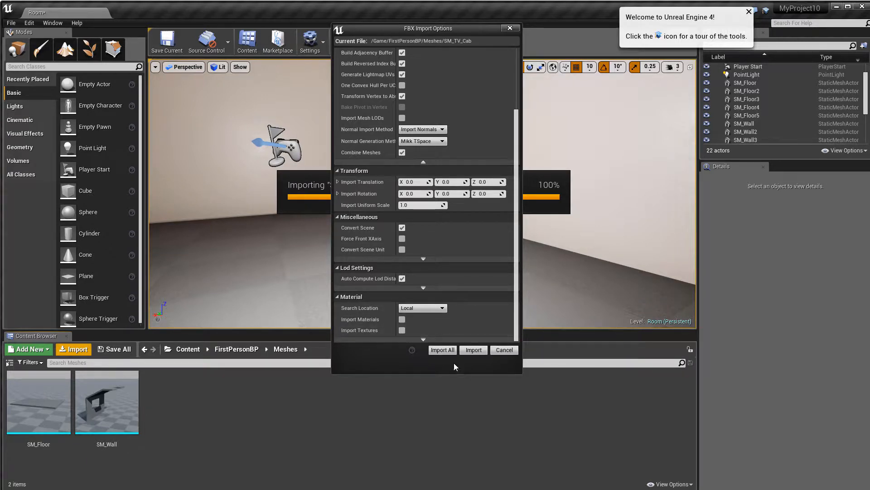
click(442, 350)
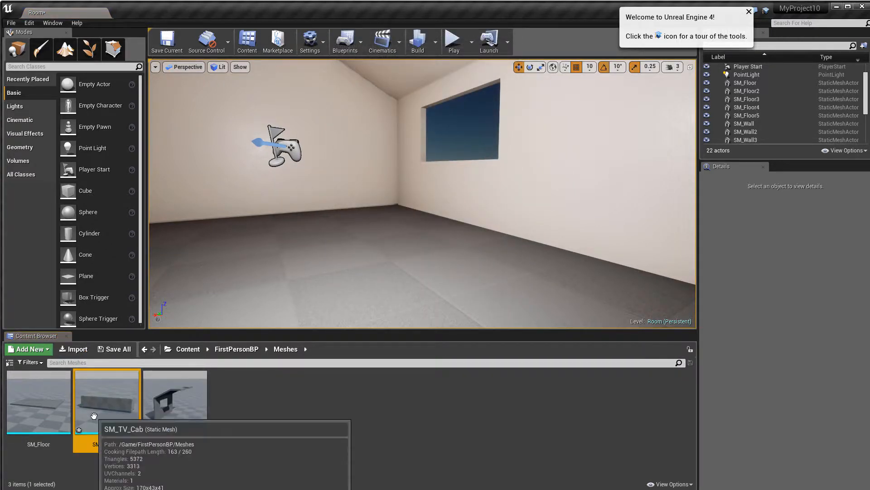
Place the SM_TV_Cab mesh on the room floor and rotate it -90° about the Z axis.
drag(107, 404, 351, 254)
key(e)
key(w)
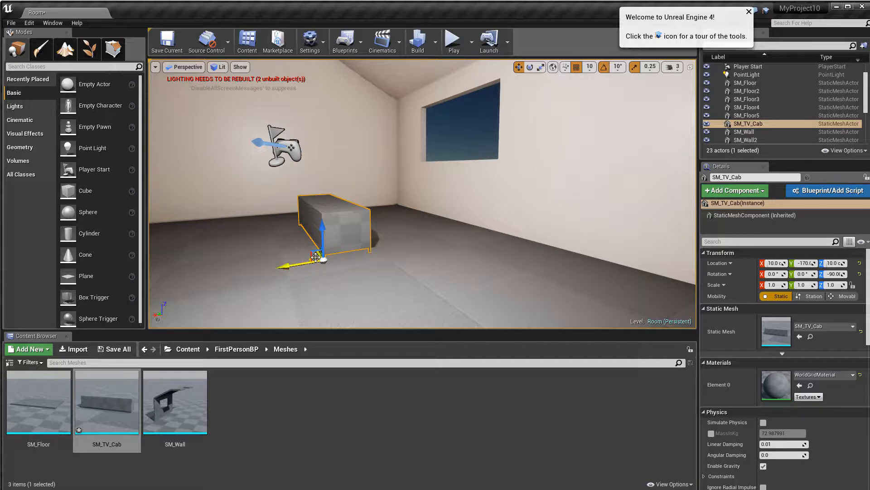
right_drag(332, 252, 439, 280)
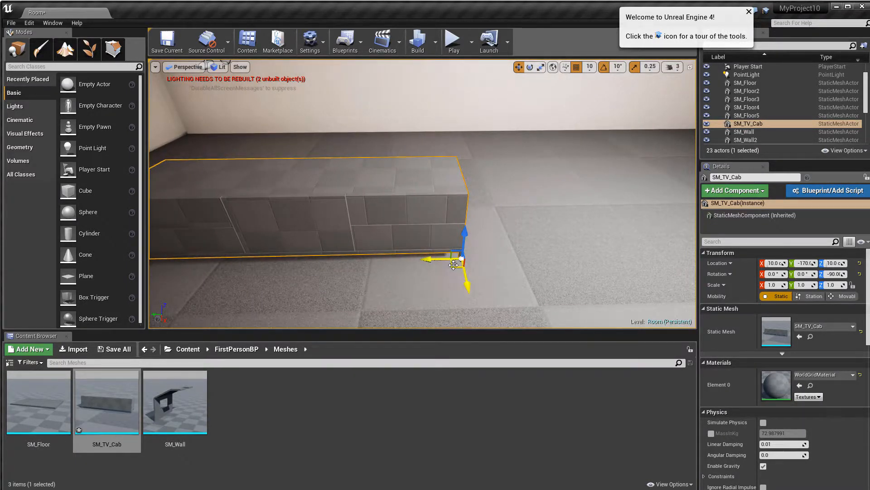
Move the TV cabinet back against the room wall at about X -150, Y -350, and save all modified content.
drag(453, 265, 603, 141)
key(f)
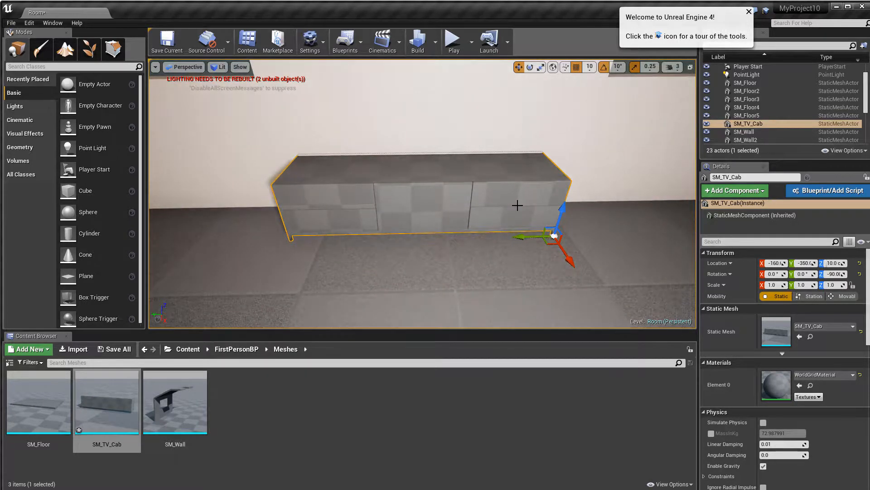
alt+drag(554, 196, 473, 277)
drag(388, 289, 363, 295)
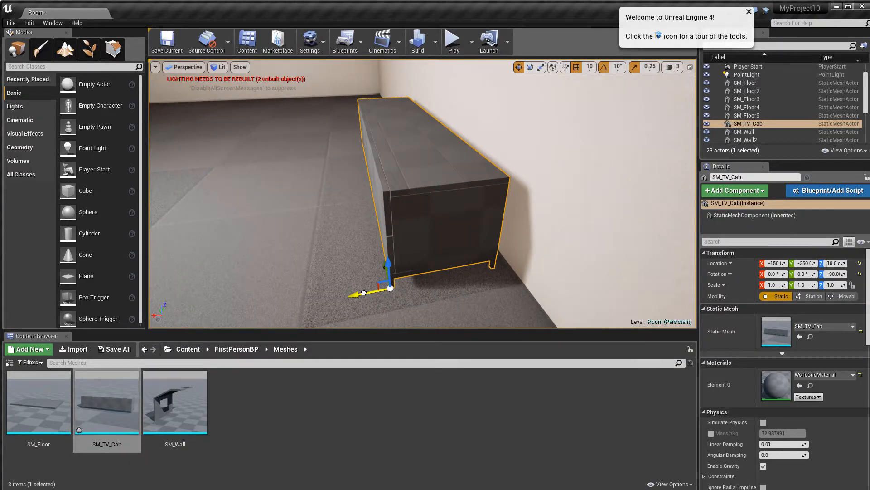
right_drag(362, 294, 415, 290)
key(w)
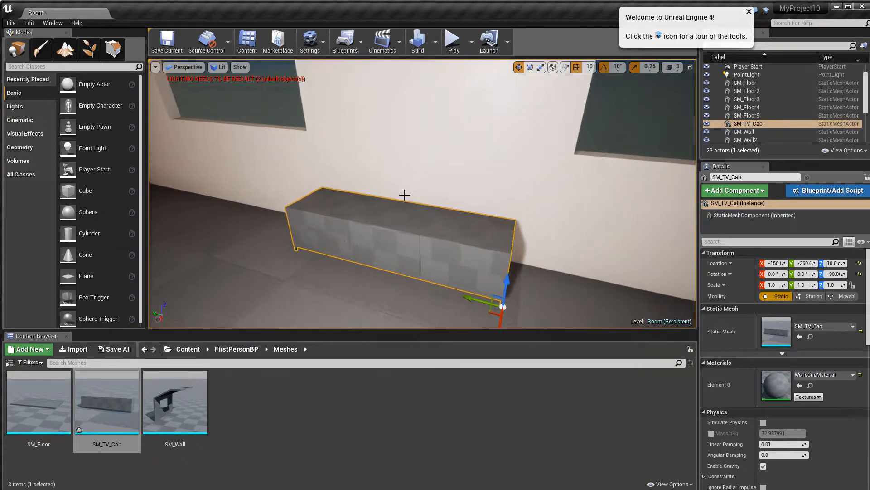
click(112, 349)
click(497, 281)
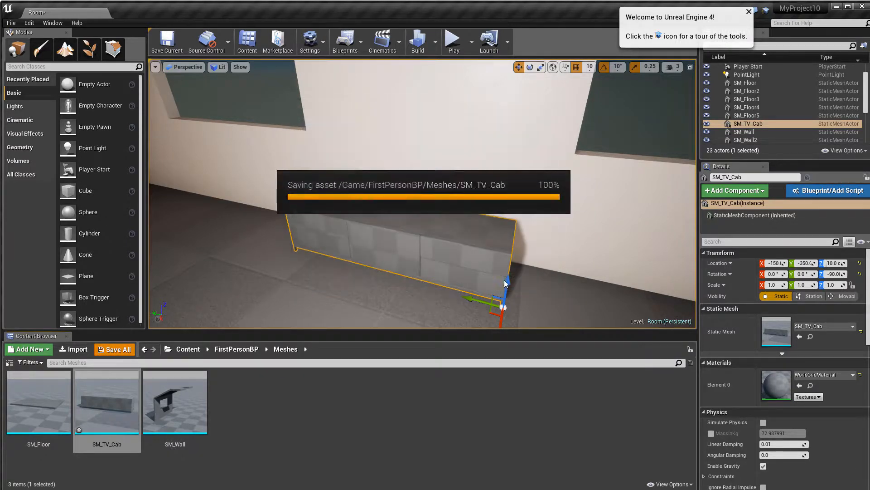
Create a new material named TV_Cab in the Materials folder of FirstPersonBP and save it.
click(229, 350)
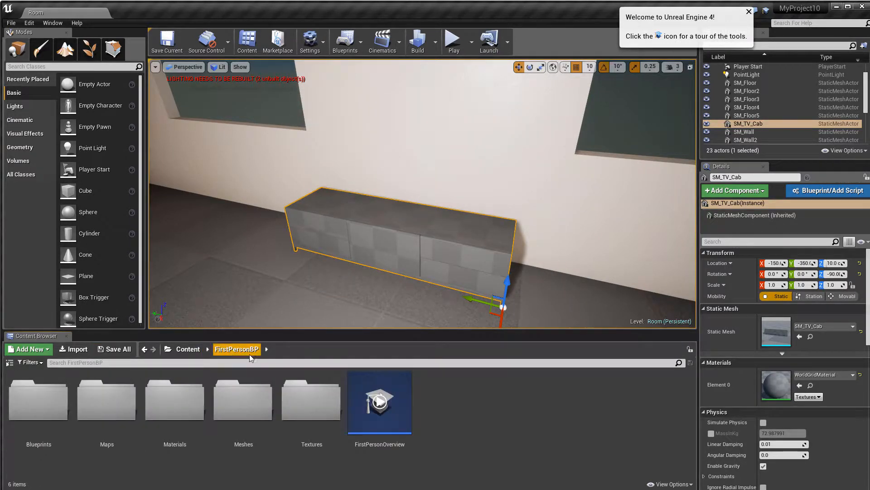
double_click(186, 403)
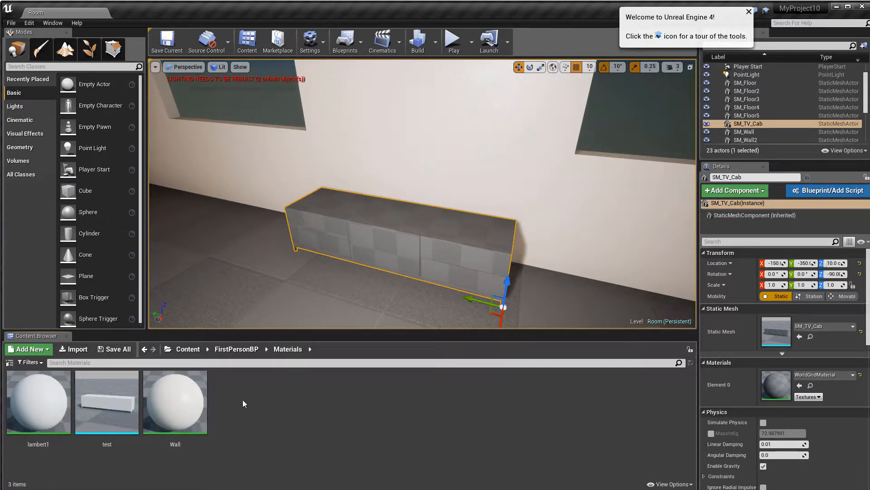
right_click(269, 405)
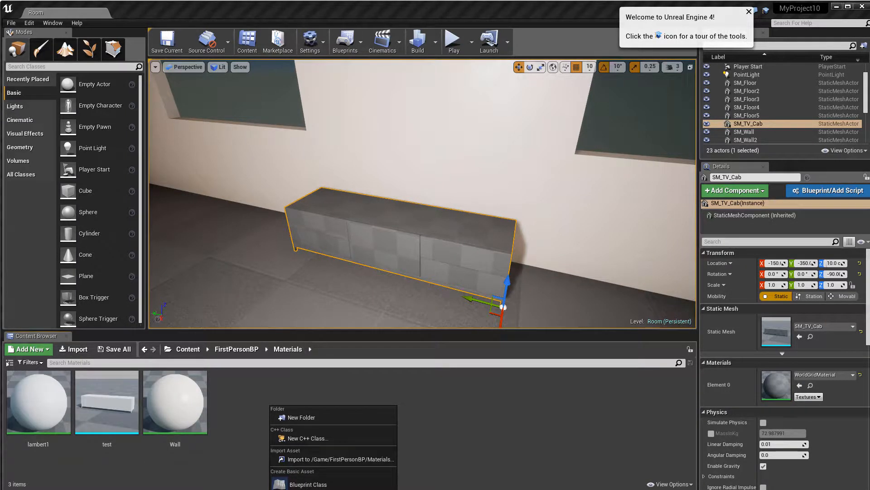
click(308, 489)
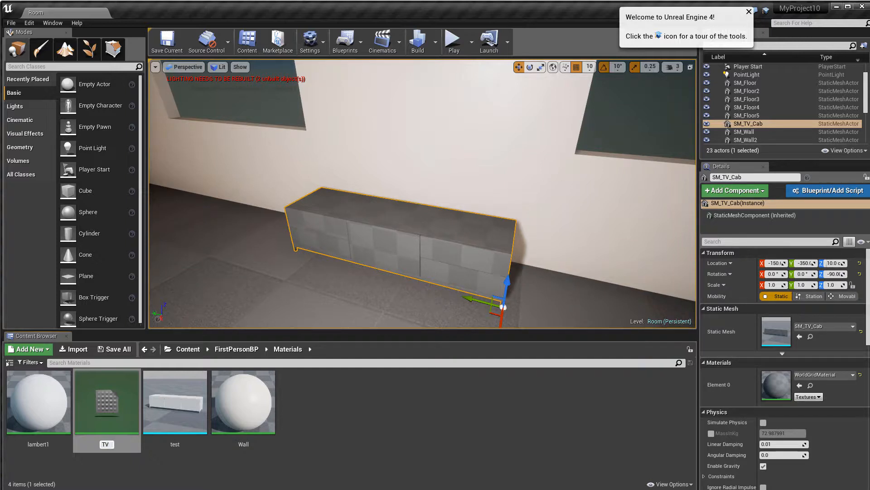
key(Return)
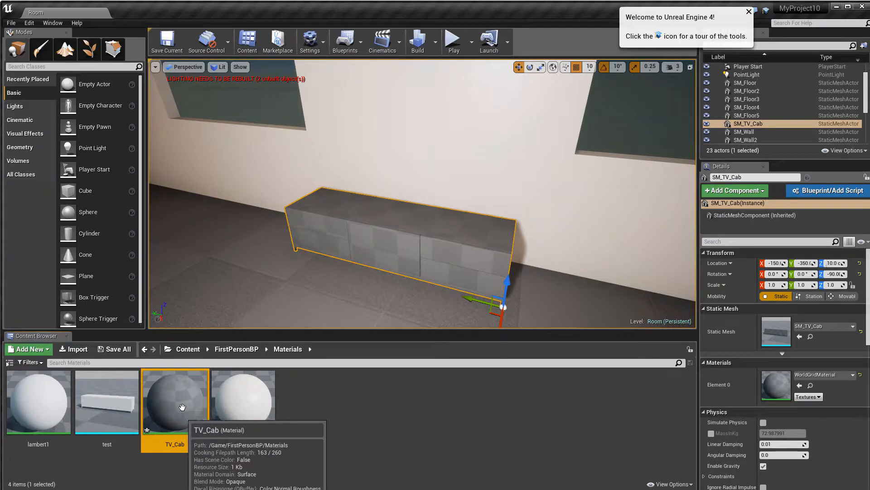
click(129, 350)
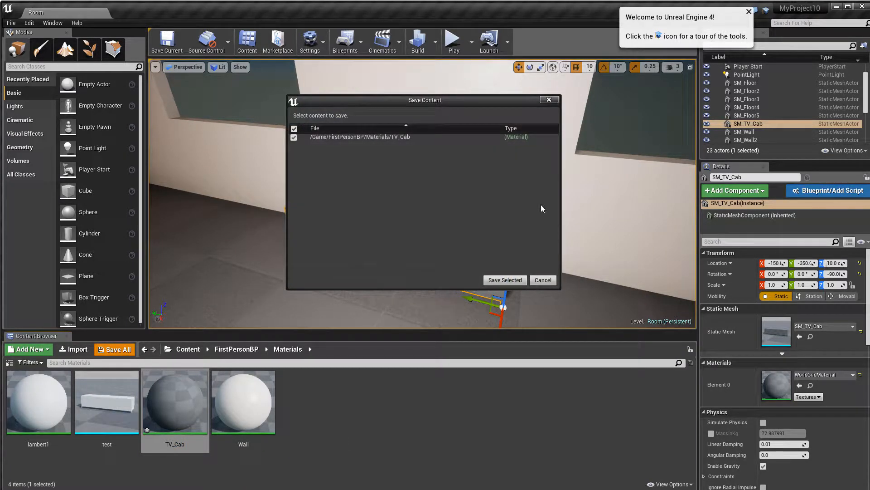
click(505, 279)
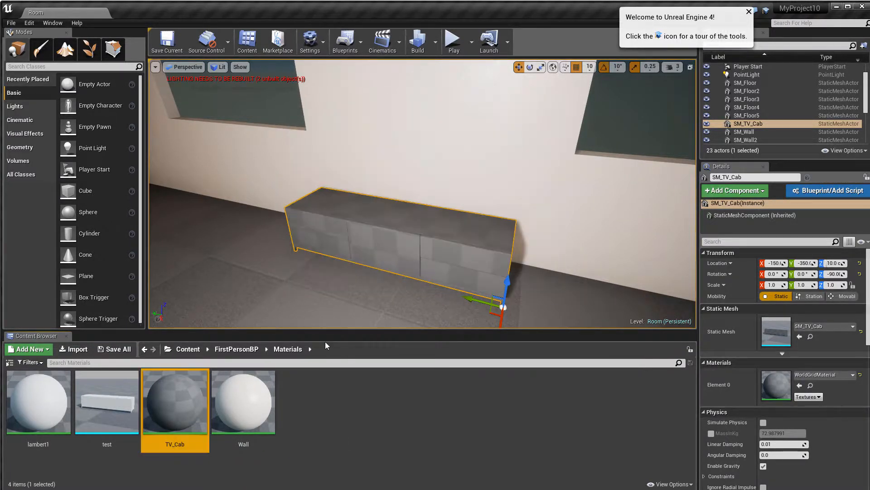
Import the three SM_TV_Cab PNG textures from the Textures folder inside EXPORTS into the Textures folder of FirstPersonBP.
click(240, 350)
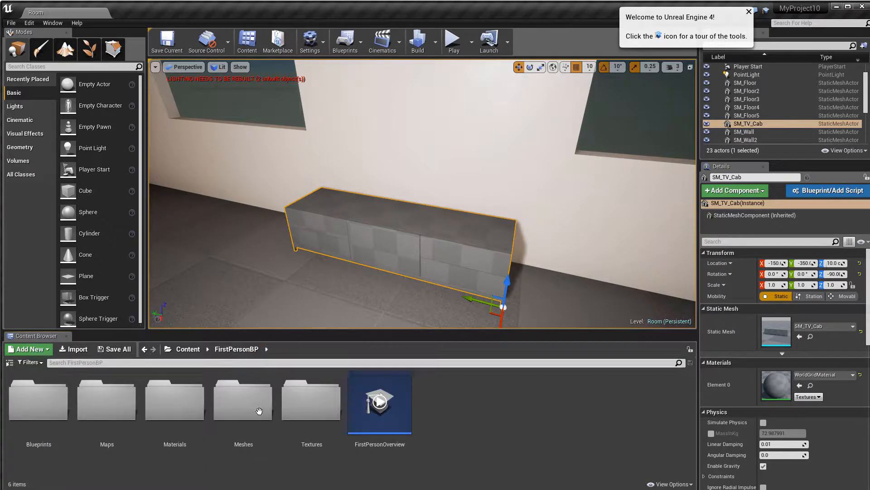
double_click(310, 419)
right_click(315, 412)
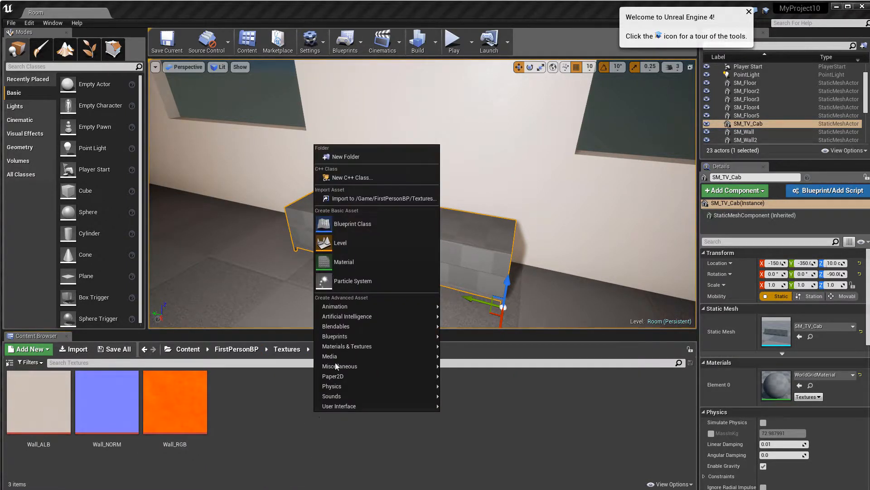
click(350, 198)
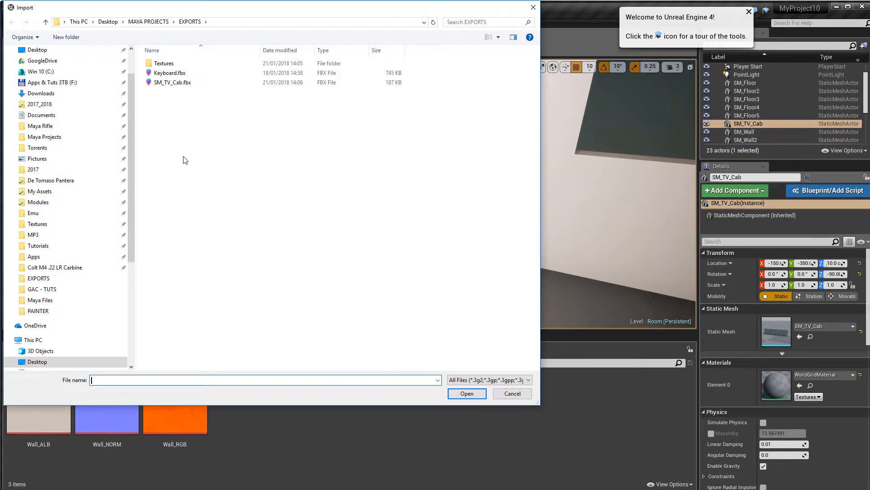
click(149, 22)
double_click(173, 80)
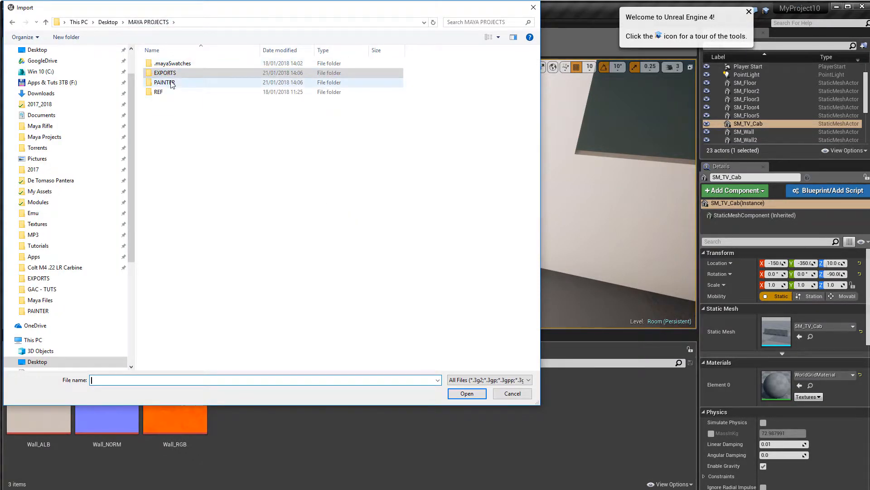
click(149, 22)
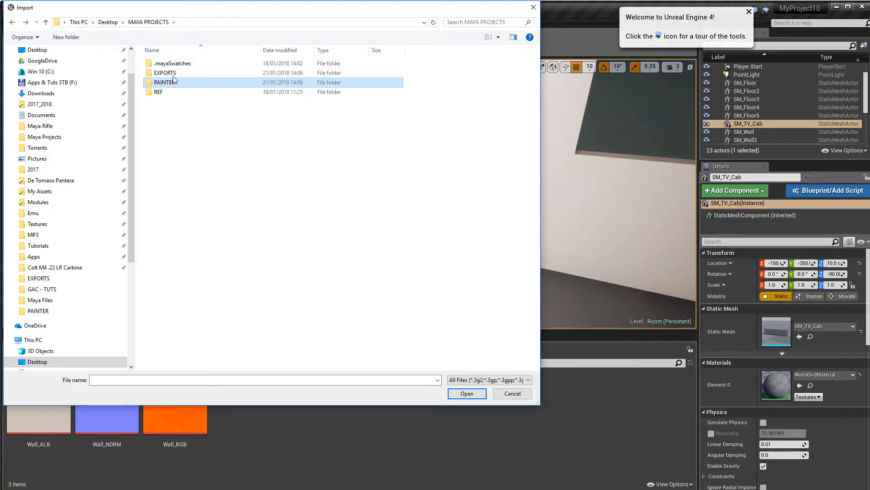
double_click(170, 73)
double_click(163, 63)
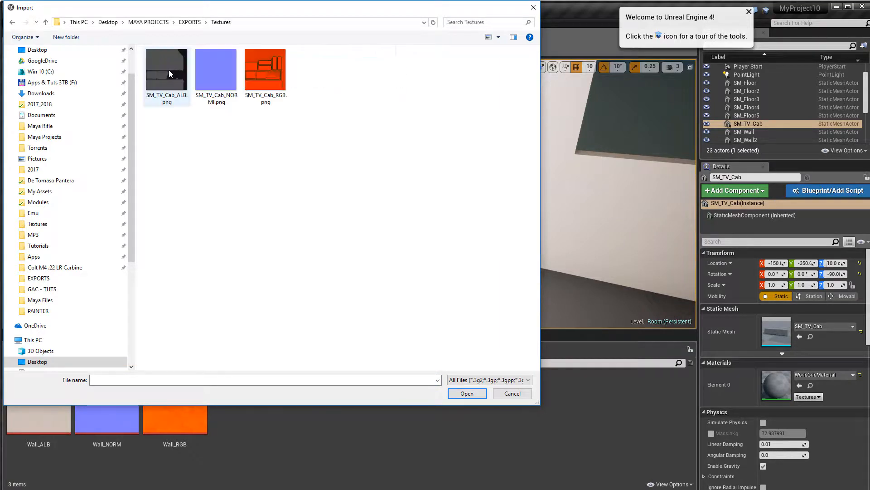
click(168, 69)
shift+click(271, 74)
click(485, 396)
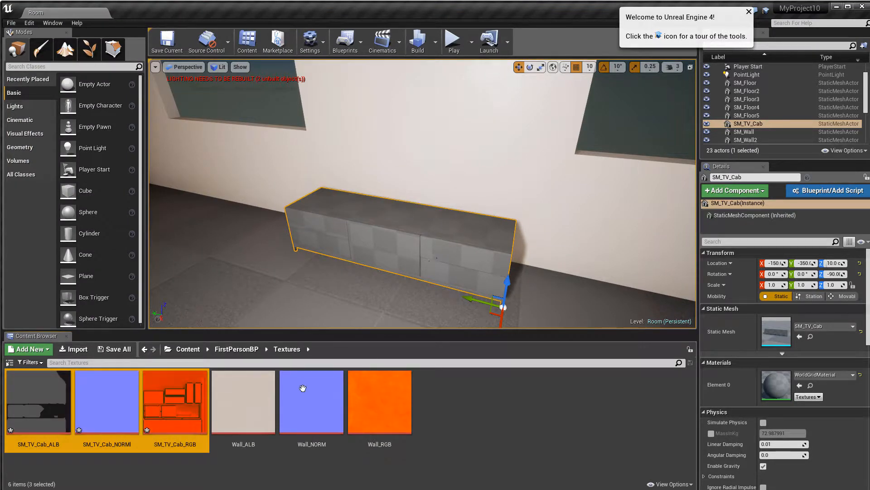
Turn off sRGB for the SM_TV_Cab_RGB texture and save all three imported cabinet textures.
double_click(180, 411)
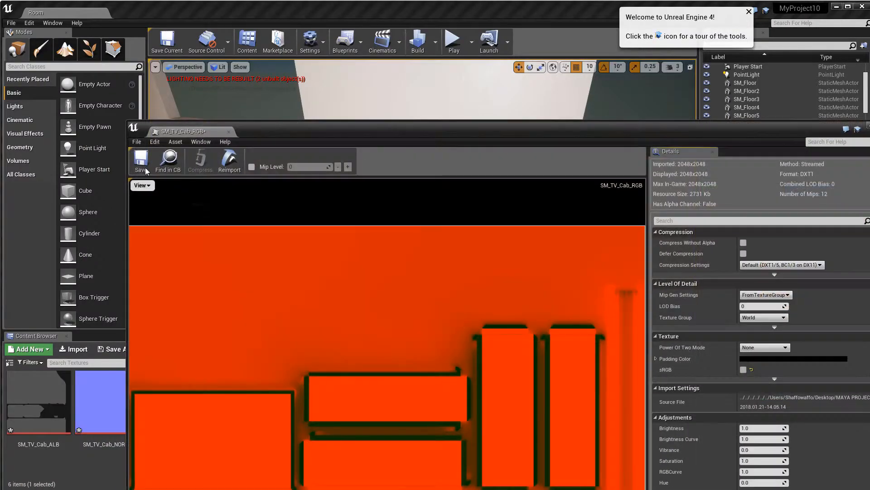
click(146, 164)
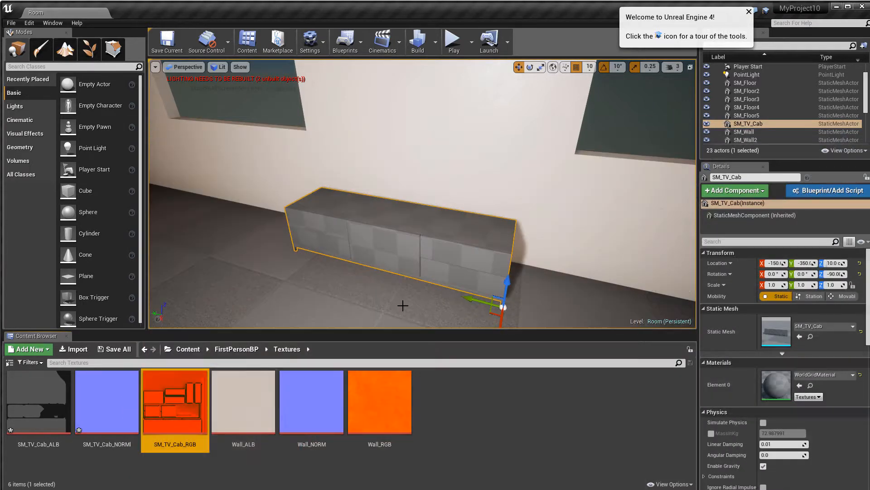
click(114, 349)
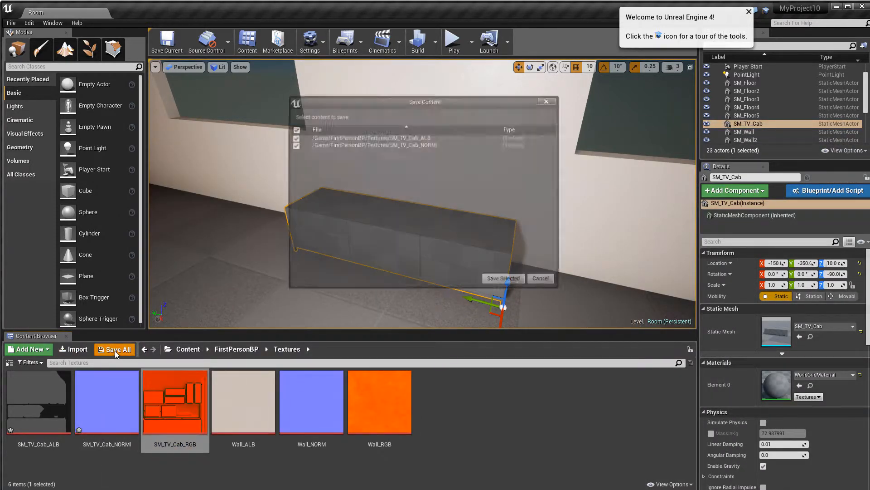
click(495, 281)
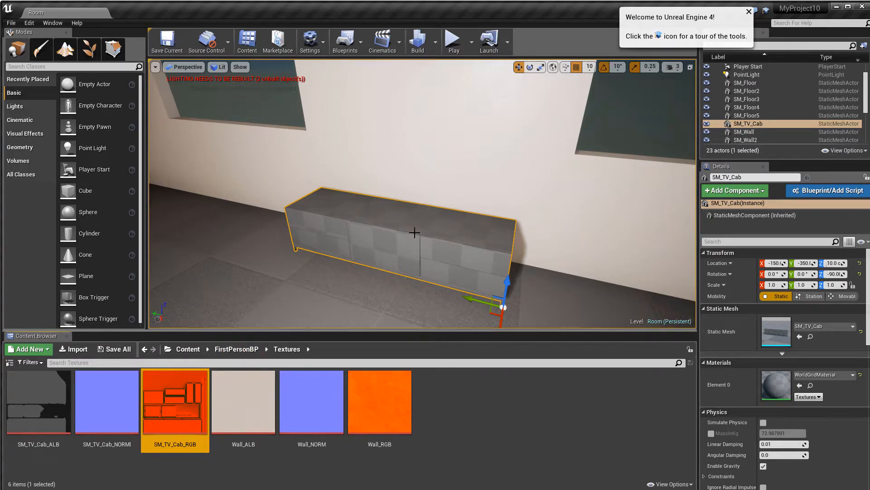
Select the three SM_TV_Cab textures and apply the TV_Cab material from the Materials folder to the cabinet.
shift+click(39, 401)
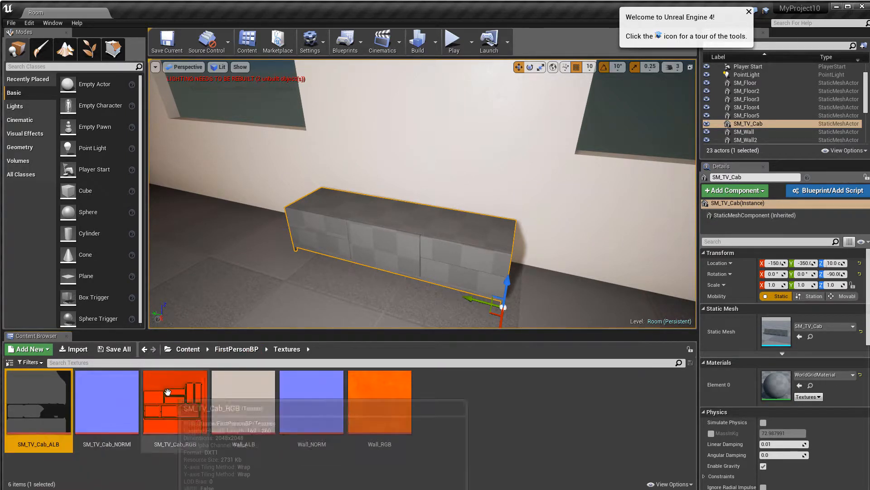
drag(175, 401, 263, 349)
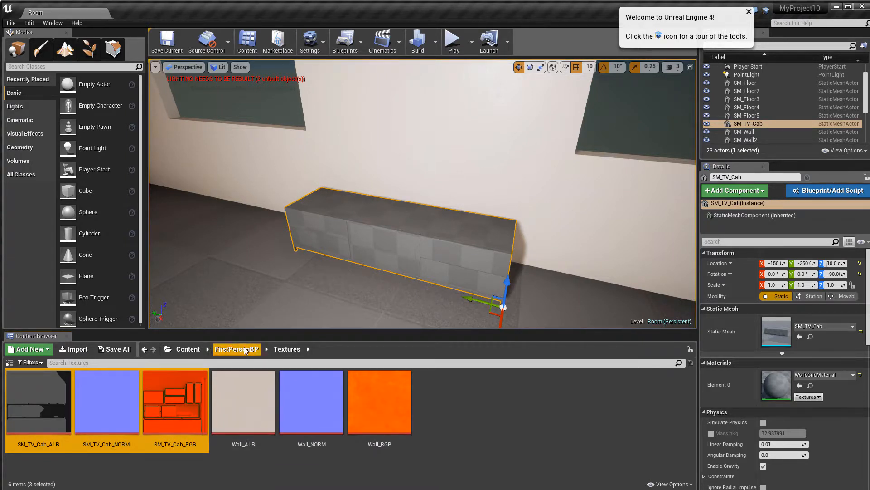
click(246, 350)
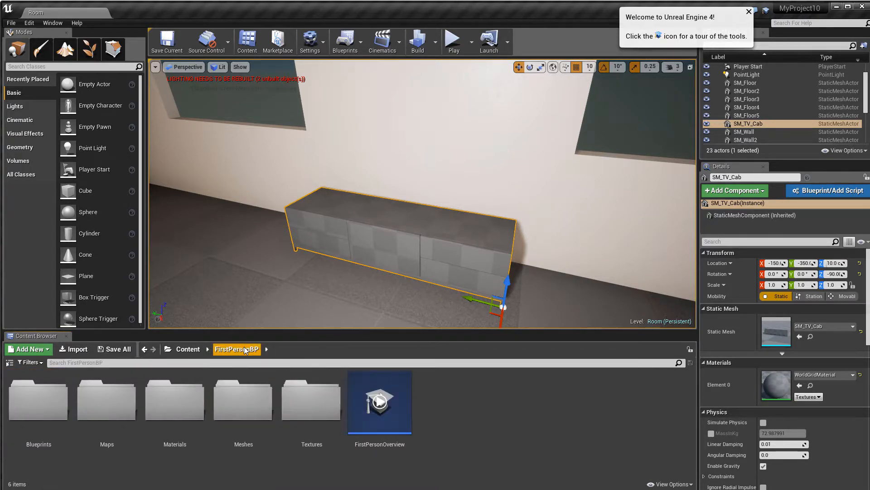
double_click(174, 412)
drag(175, 399, 389, 228)
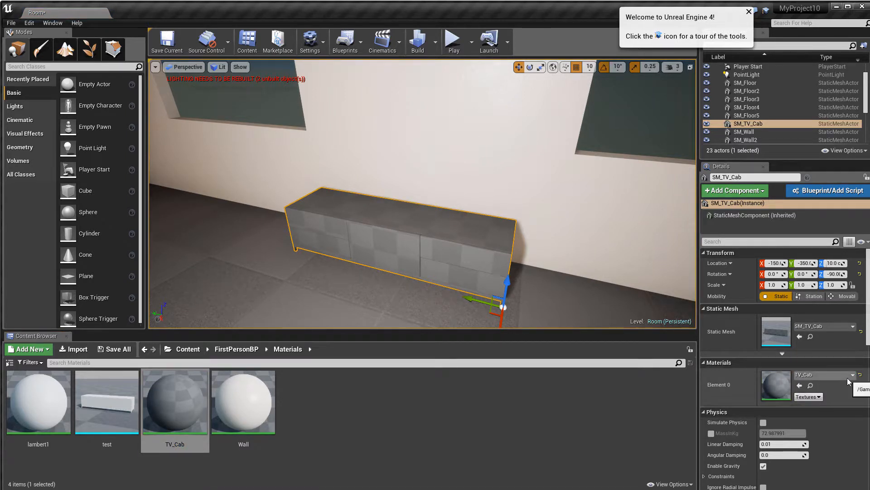
Open the TV_Cab material for editing and place a Texture Sample node in its graph.
double_click(169, 390)
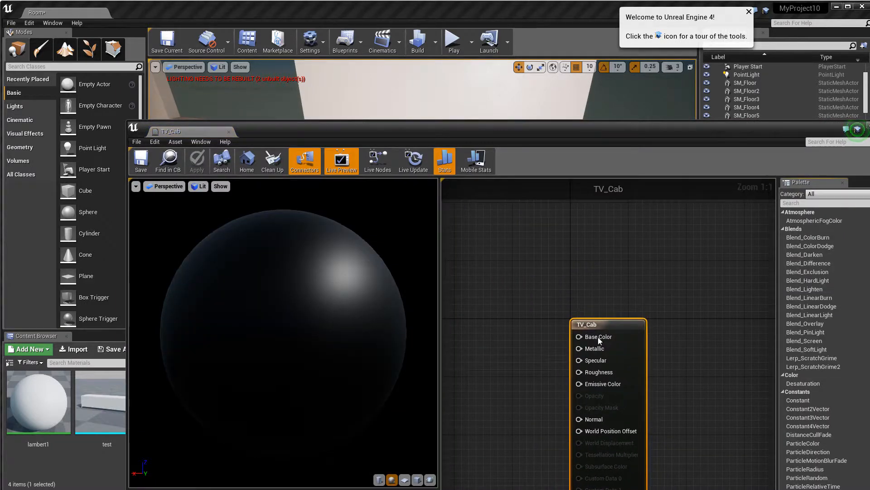
scroll(581, 408, down, 12)
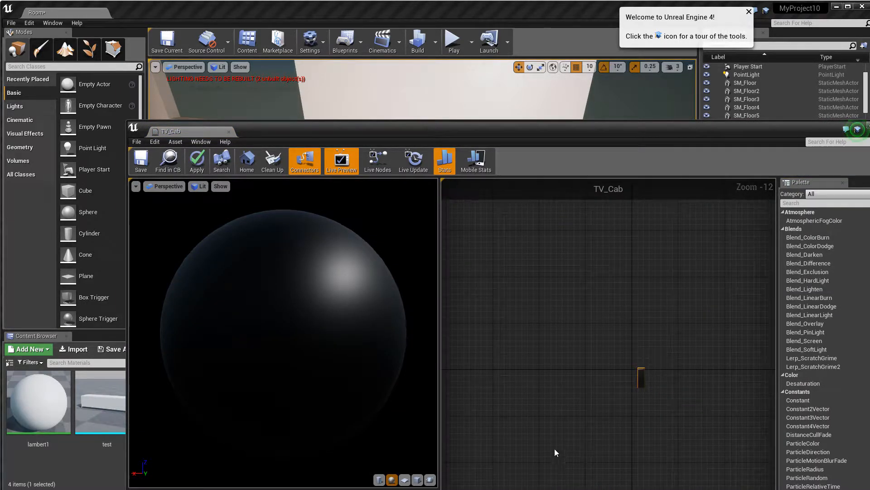
key(t)
click(527, 425)
scroll(549, 382, up, 10)
scroll(546, 350, down, 10)
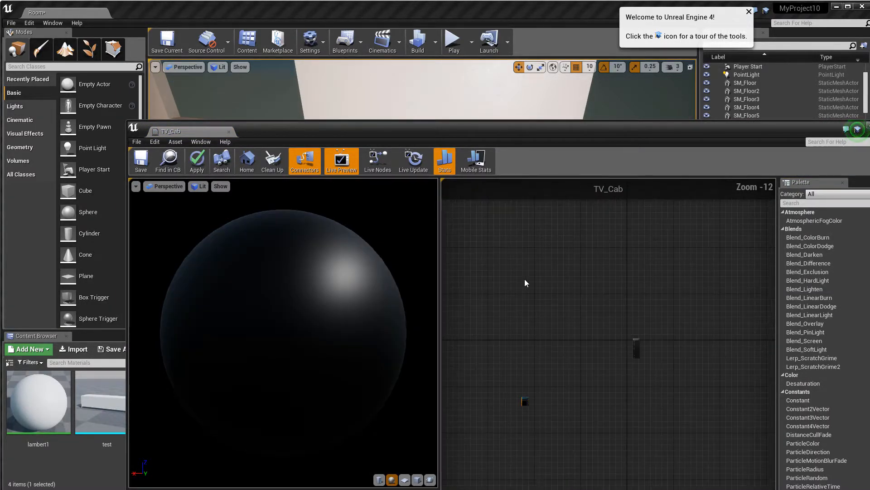
Place a Texture Sample node close beside the TV_Cab output node, level with its inputs.
scroll(596, 382, up, 9)
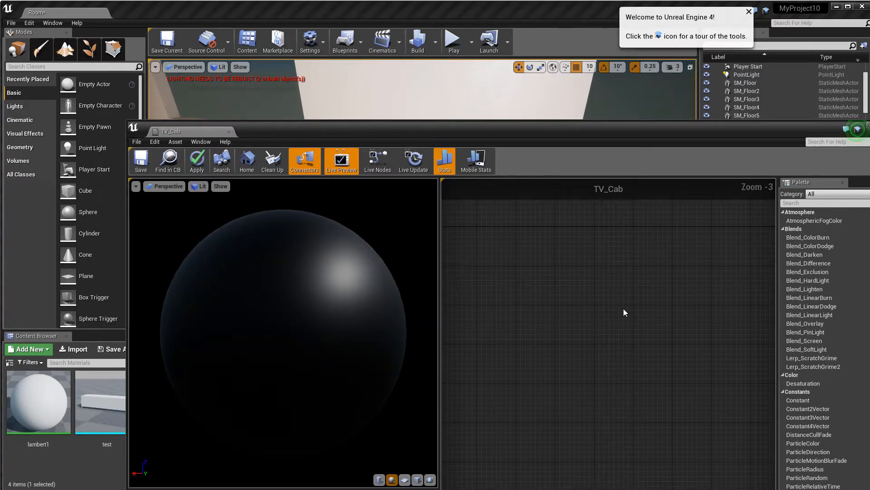
scroll(624, 306, down, 3)
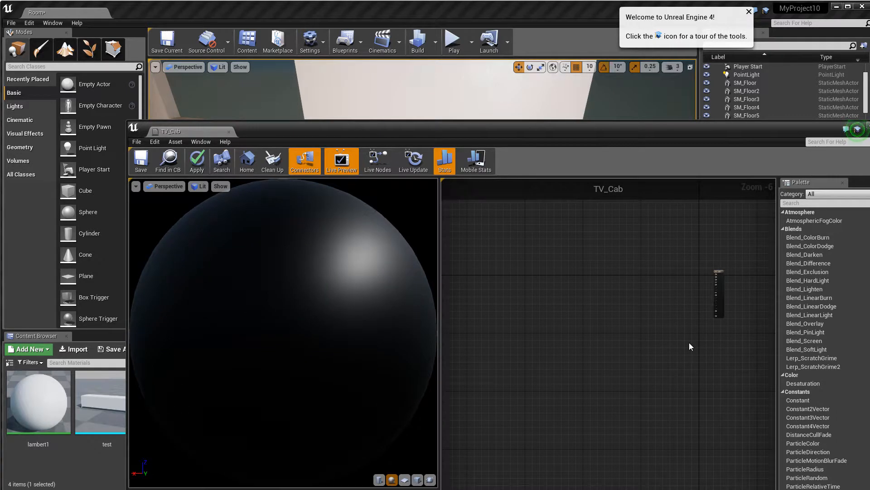
scroll(689, 335, up, 1)
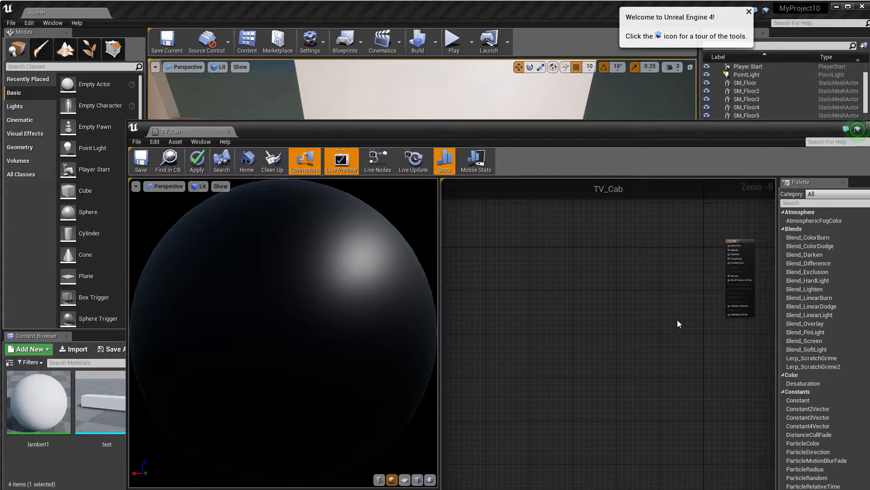
scroll(678, 320, up, 3)
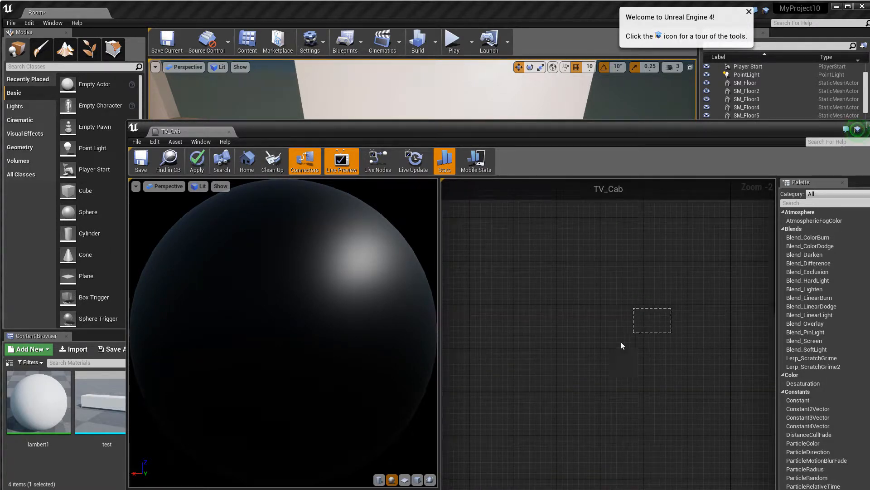
drag(621, 346, 550, 391)
scroll(738, 288, up, 1)
right_drag(734, 280, 518, 429)
right_drag(612, 382, 651, 372)
scroll(655, 372, up, 1)
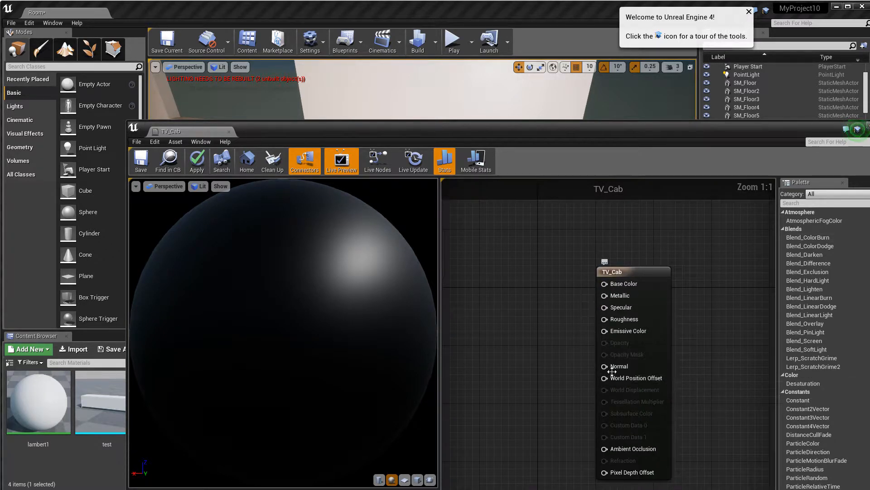
scroll(612, 371, down, 4)
scroll(566, 358, up, 4)
right_drag(548, 358, 626, 344)
click(526, 323)
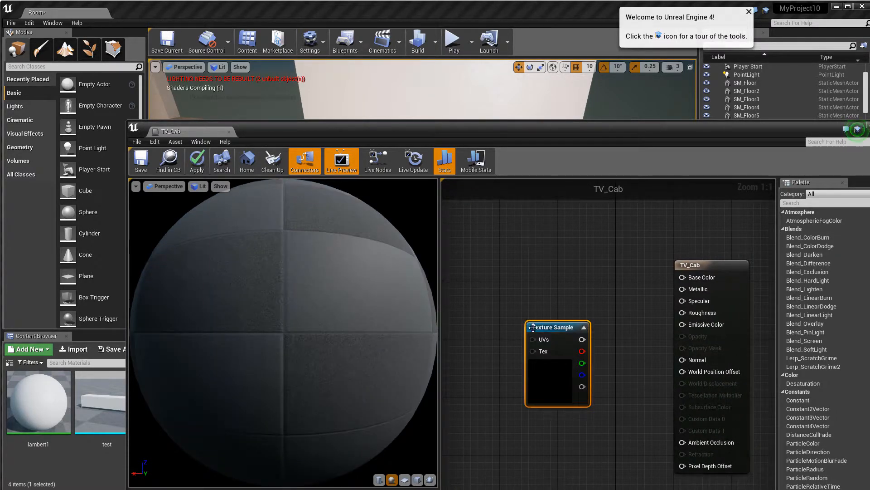
Replace the lone Texture Sample node in the TV_Cab material with the SM_TV_Cab_ALB, NORM and RGB textures from the Textures folder.
key(Delete)
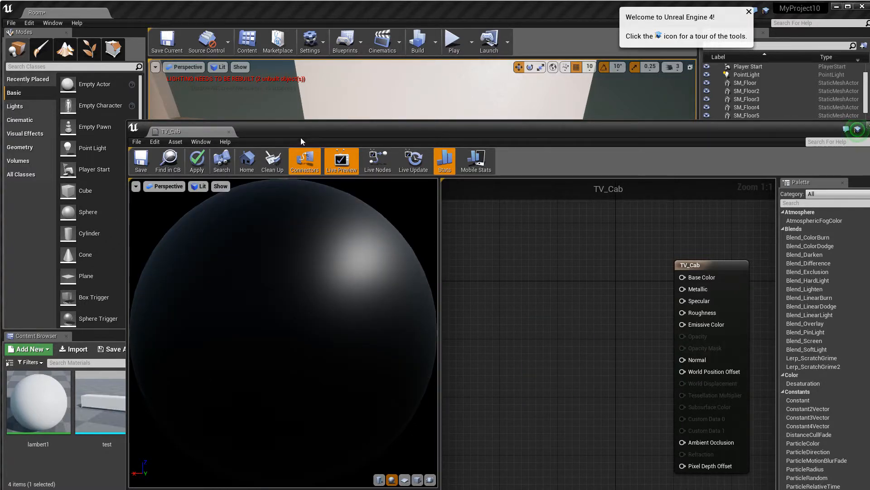
drag(301, 137, 504, 72)
click(277, 350)
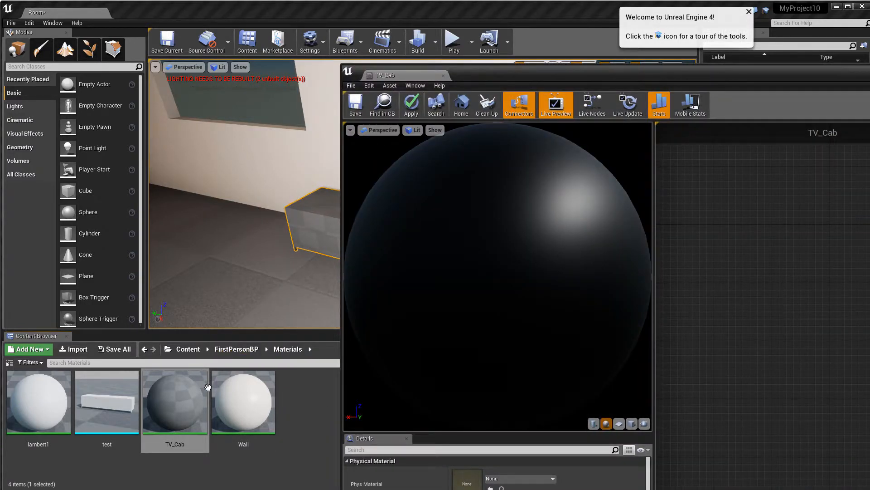
click(247, 350)
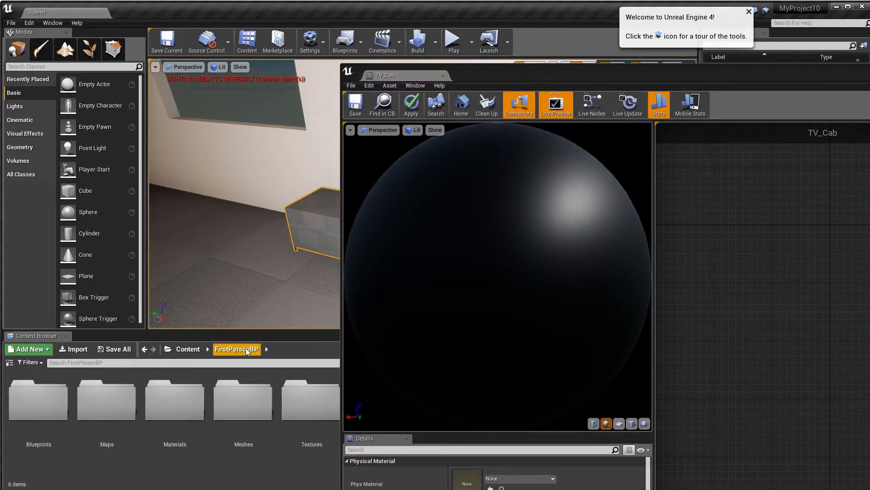
double_click(307, 413)
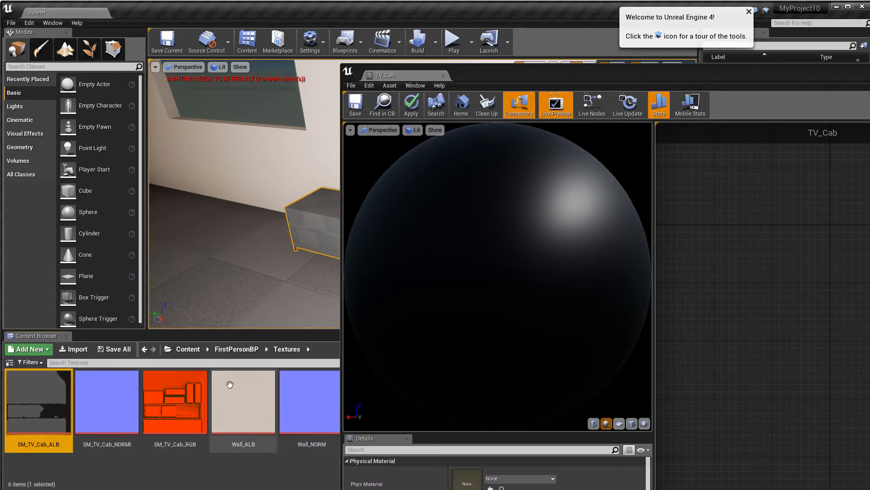
shift+click(175, 401)
drag(175, 401, 705, 245)
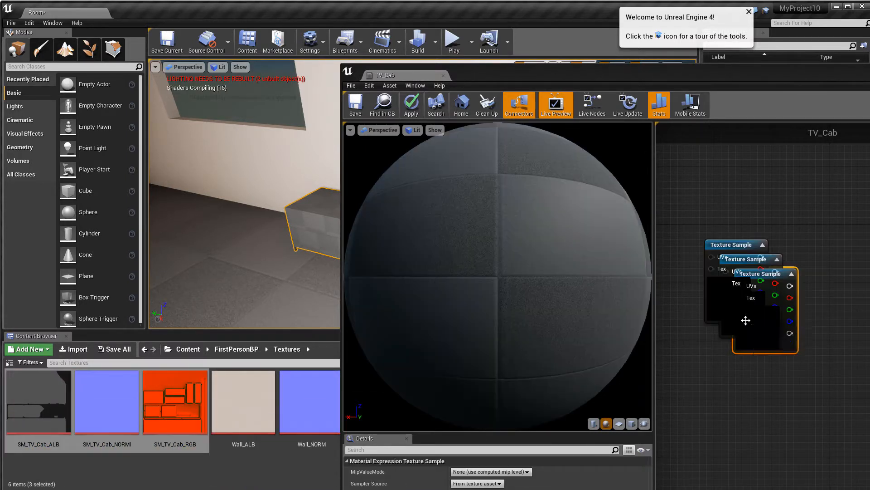
Spread out the three Texture Sample nodes and connect the ALB texture to Base Color and the NORM texture to Normal.
drag(756, 260, 714, 298)
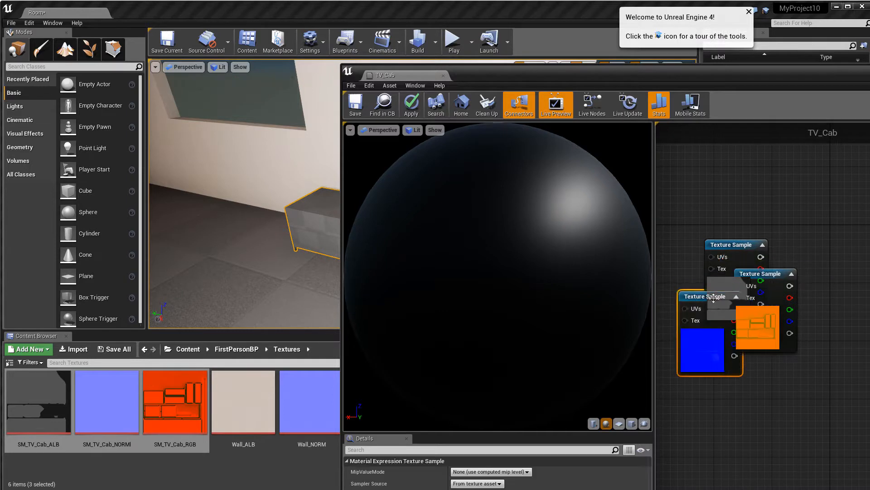
drag(726, 245, 869, 231)
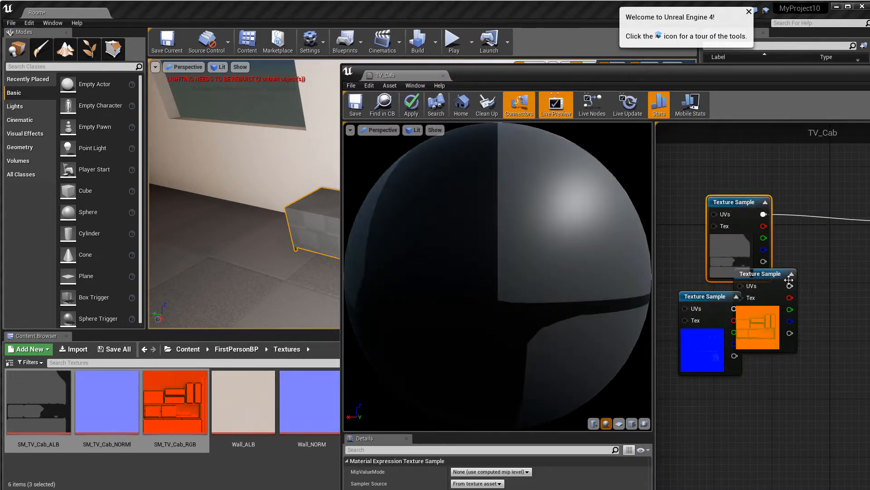
mouse_move(766, 307)
mouse_down()
mouse_move(790, 330)
mouse_move(782, 373)
mouse_up()
click(718, 297)
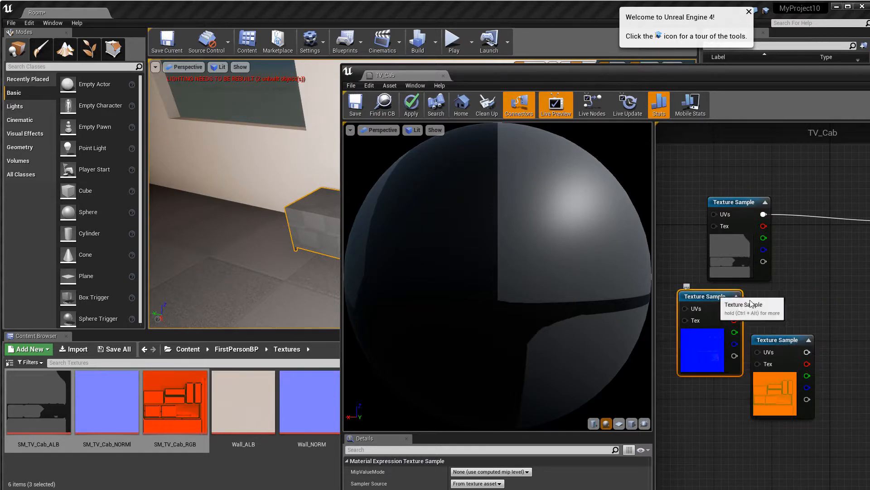
drag(734, 308, 869, 304)
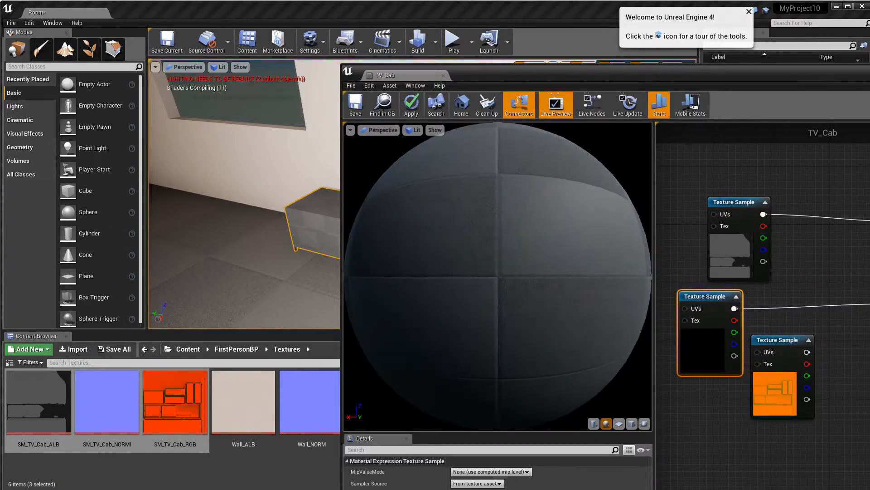
drag(777, 340, 697, 413)
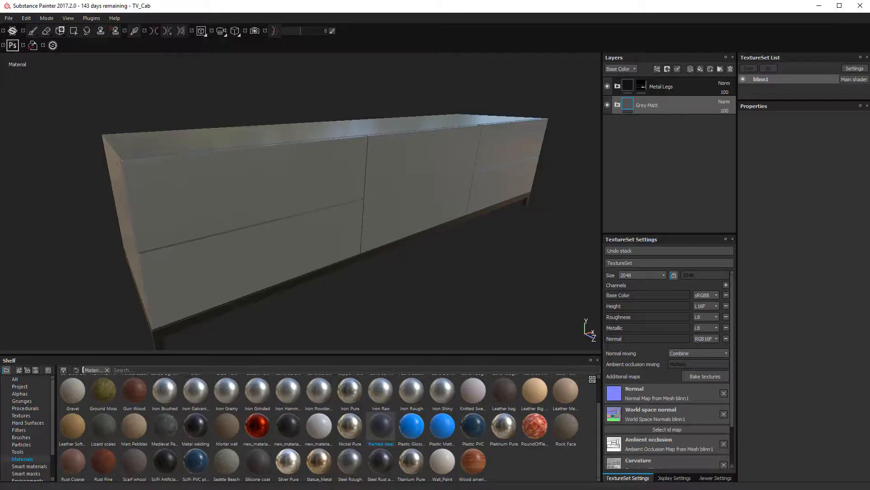
Switch to Substance Painter and check which maps the Unreal Engine 4 (Packed) export configuration creates for the blinn1 texture set.
click(9, 18)
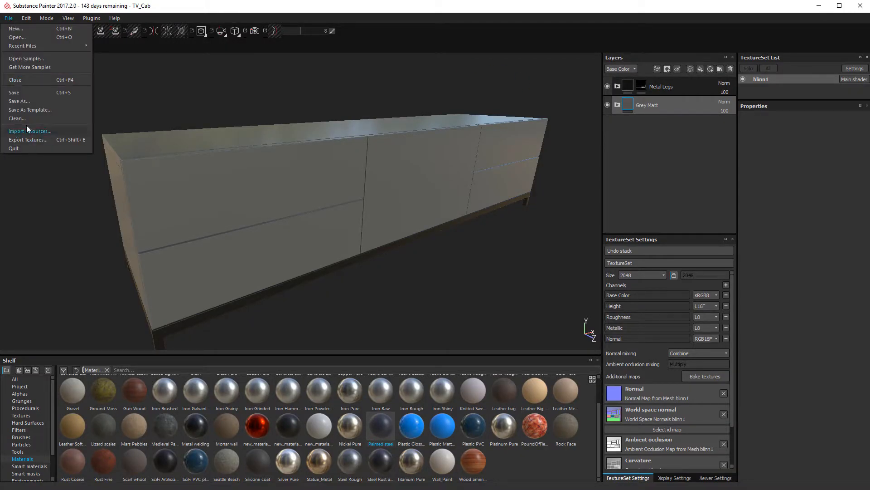
click(28, 139)
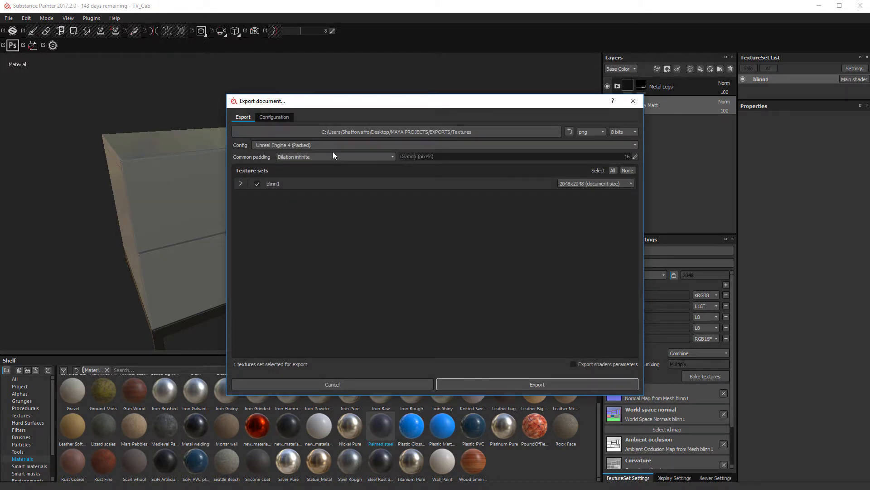
click(308, 143)
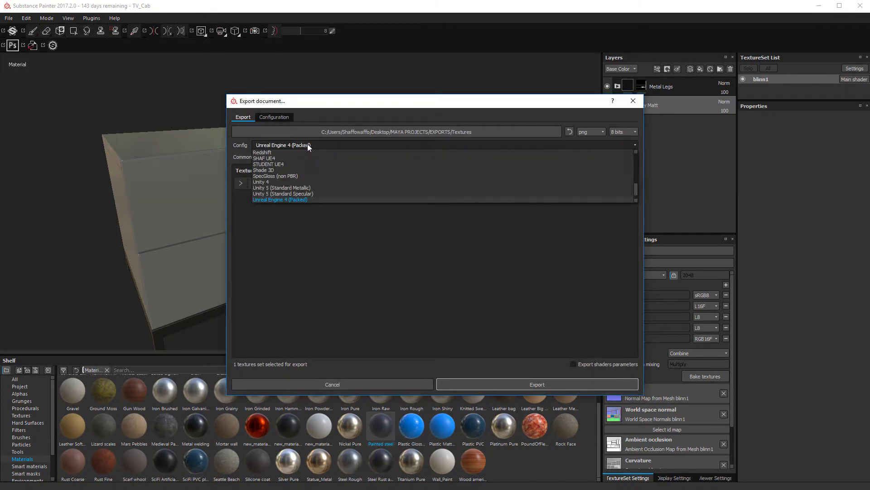
click(308, 143)
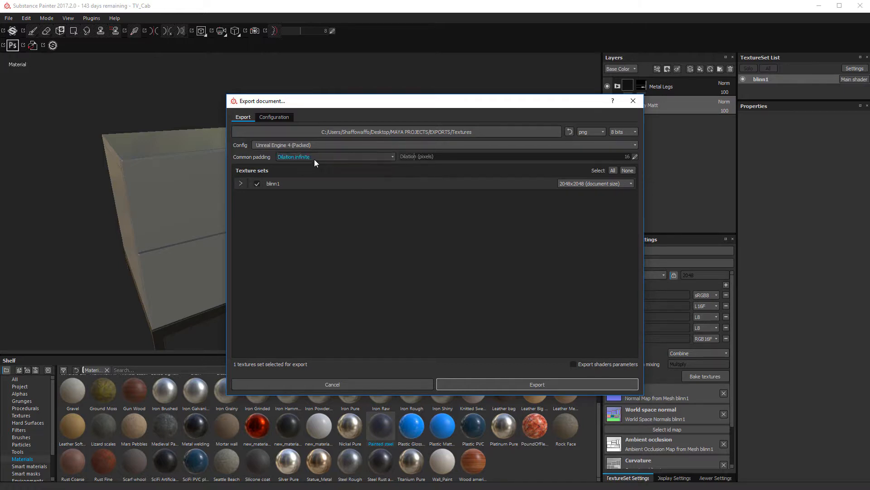
click(241, 183)
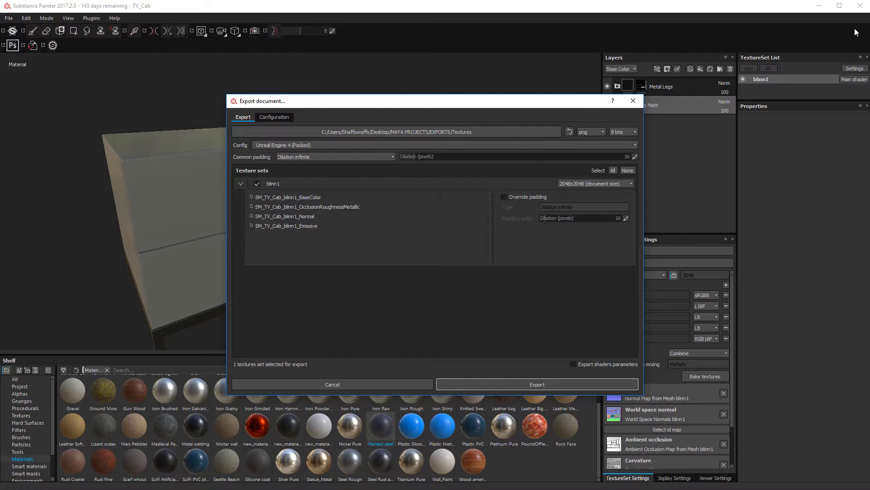
click(337, 385)
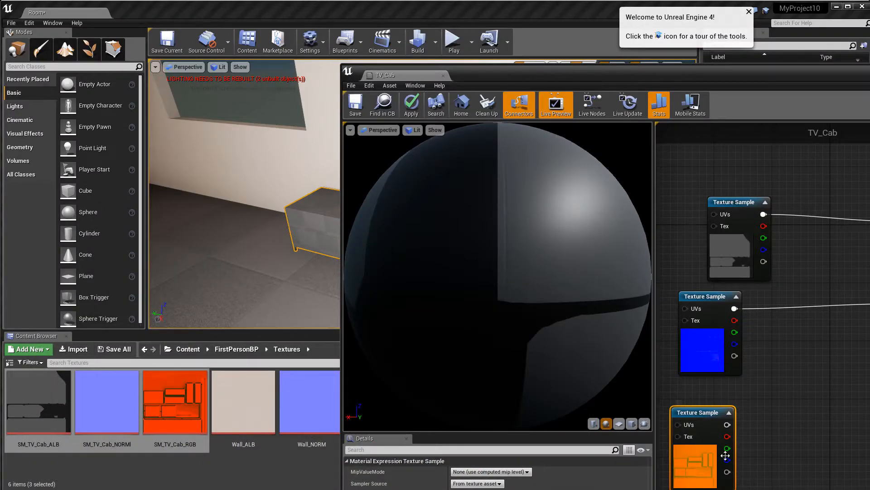
Back in Unreal, connect the RGB texture's red channel to Ambient Occlusion, green to Roughness and blue to Metallic.
drag(727, 436, 869, 387)
drag(734, 448, 869, 262)
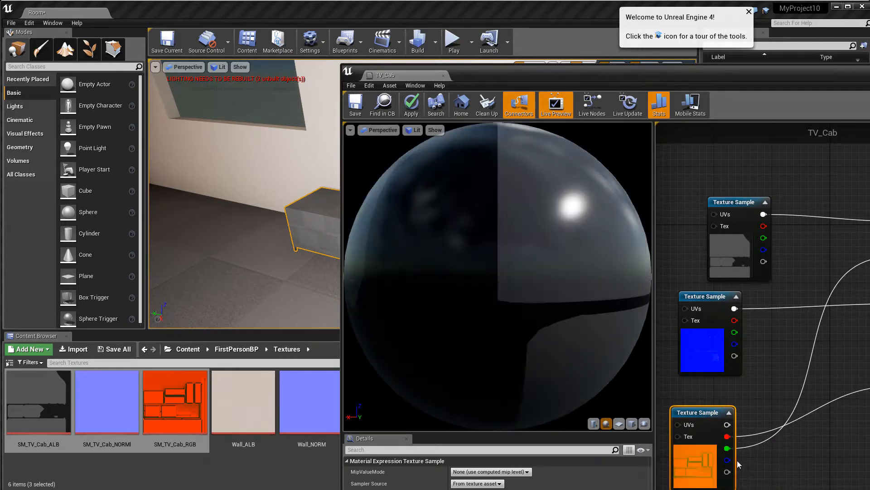
drag(728, 460, 869, 245)
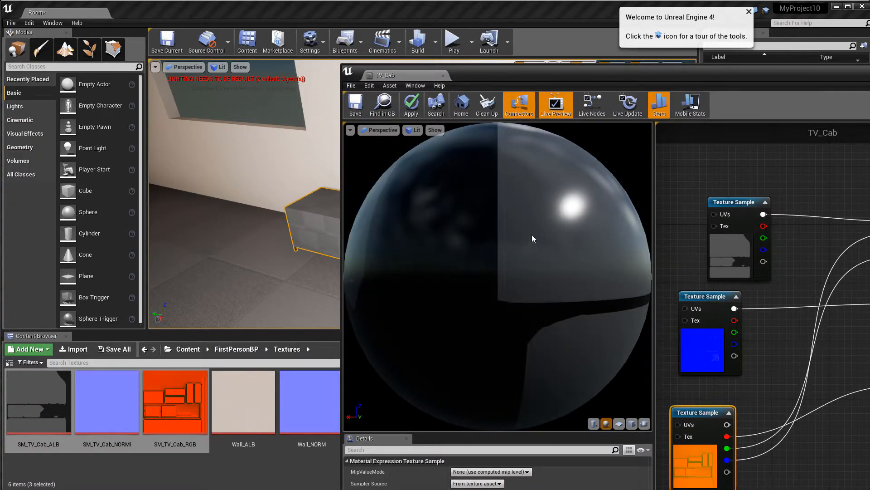
Save the finished TV_Cab material and move its editor window clear of the cabinet in the level.
drag(531, 234, 515, 240)
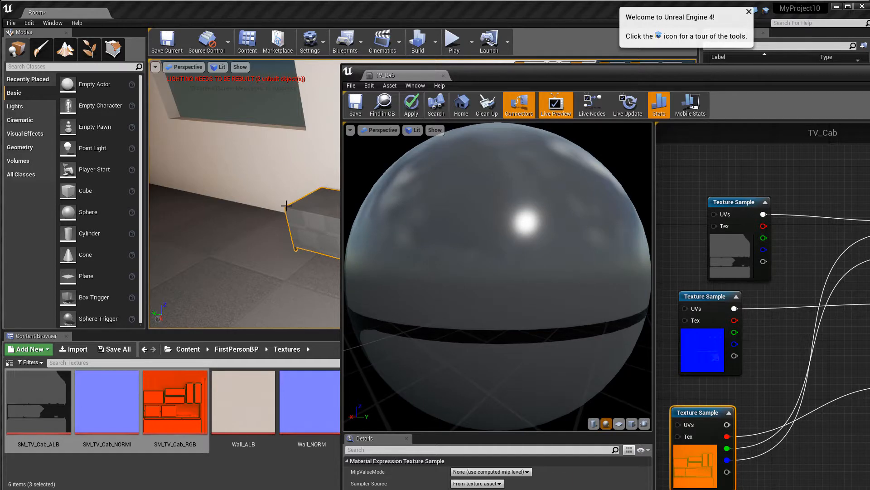
drag(622, 81, 769, 88)
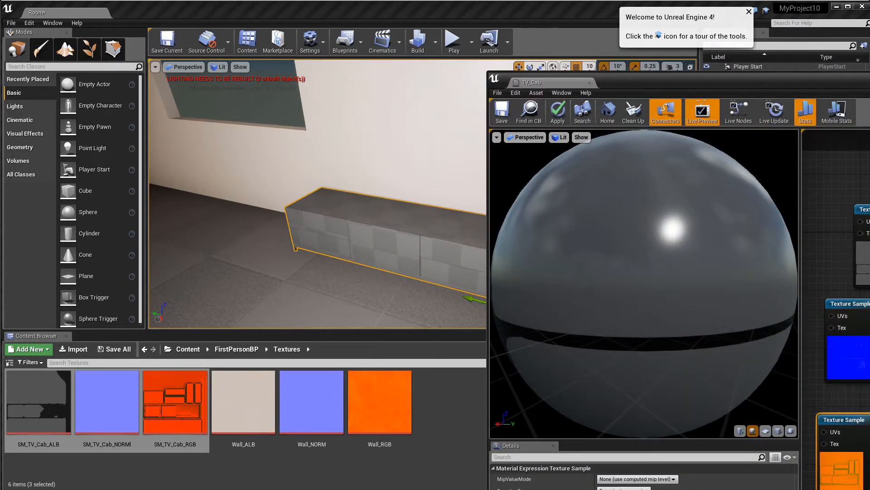
click(506, 115)
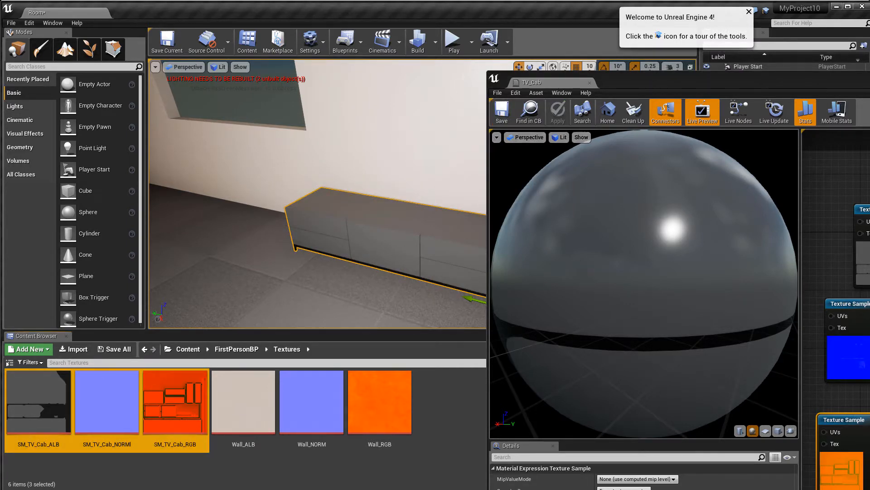
drag(707, 82, 469, 84)
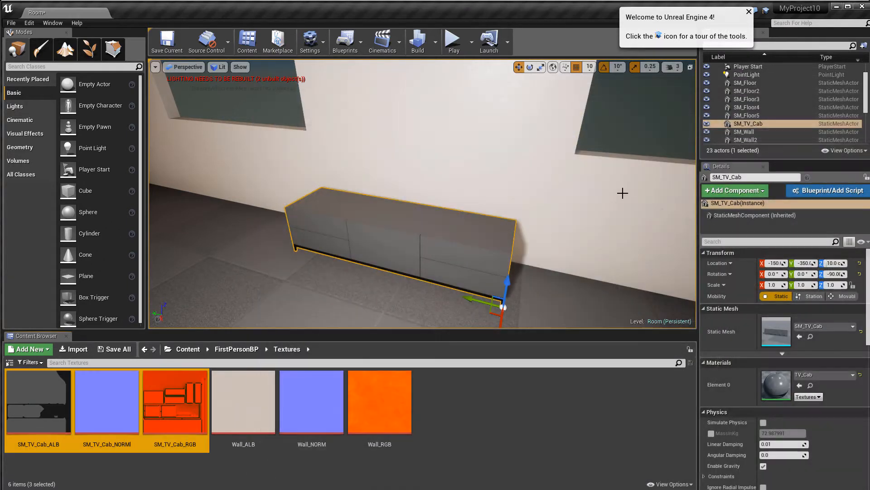
Inspect the textured cabinet from several angles and build the room level's lighting.
right_drag(471, 216, 490, 197)
right_drag(422, 194, 392, 196)
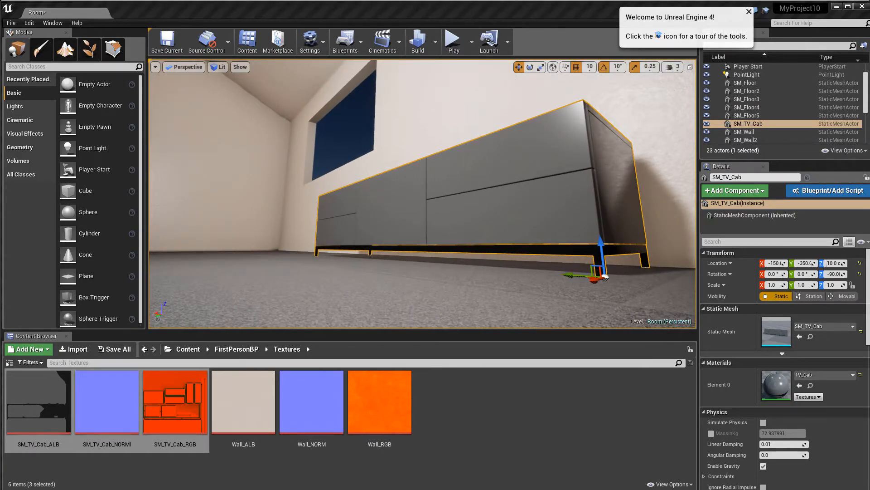
right_drag(464, 194, 420, 179)
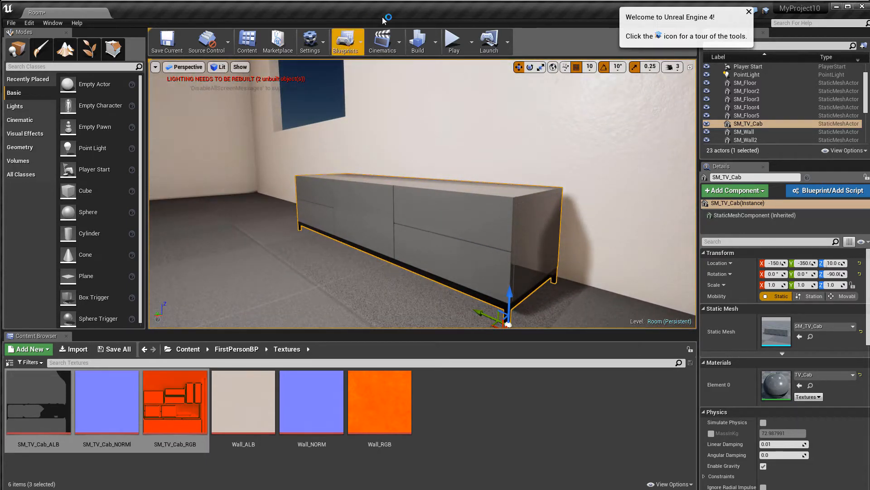
click(437, 43)
mouse_move(546, 81)
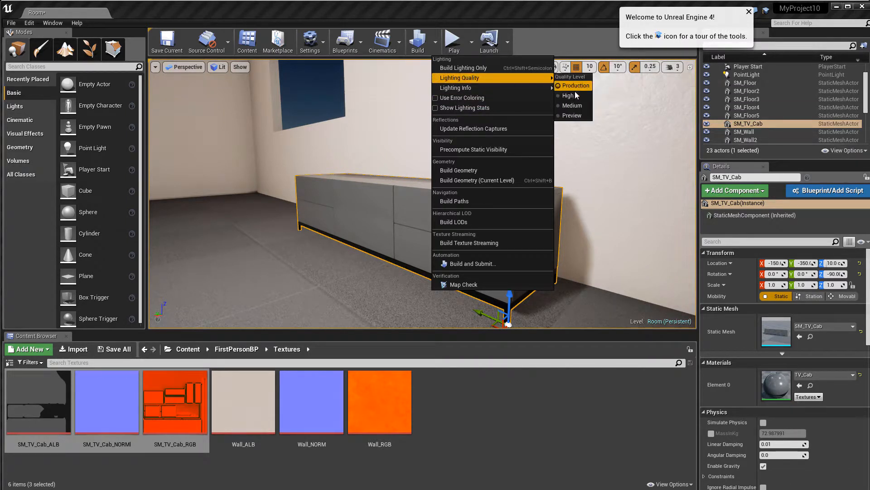
click(434, 47)
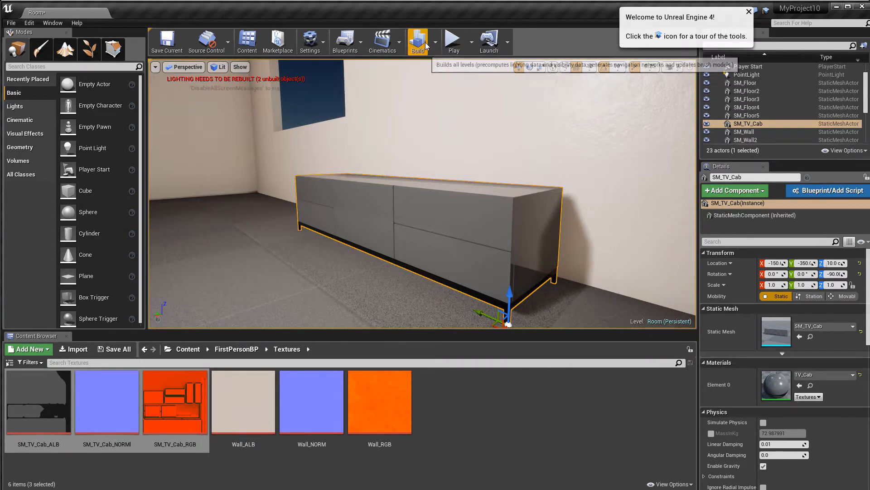
click(424, 42)
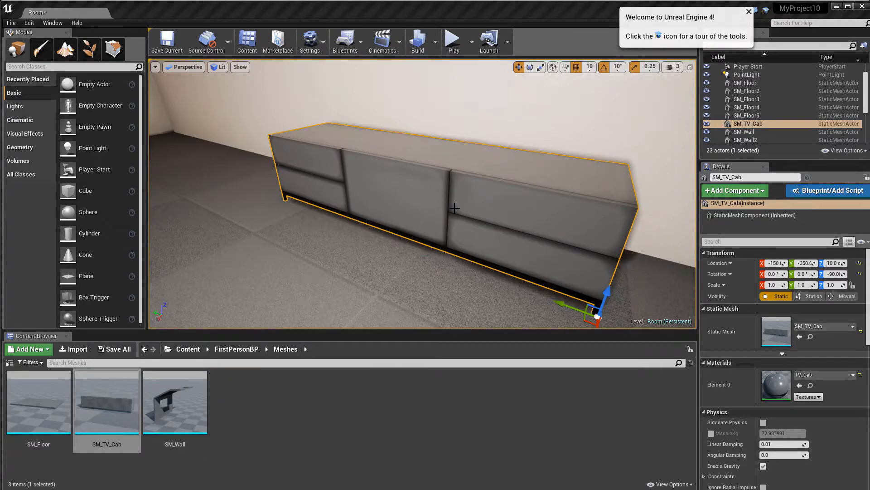
Set the SM_TV_Cab mesh's light map resolution to 256, save the mesh and rebuild the lighting.
right_drag(454, 208, 431, 186)
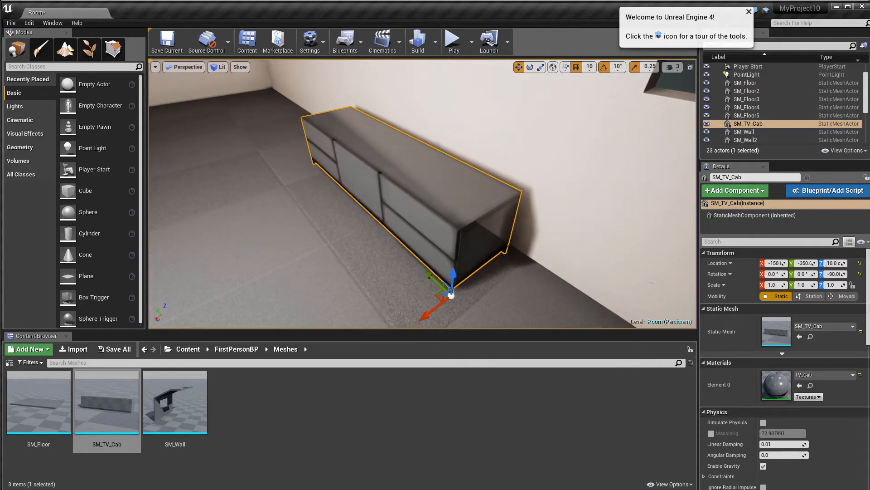
right_click(431, 186)
click(465, 197)
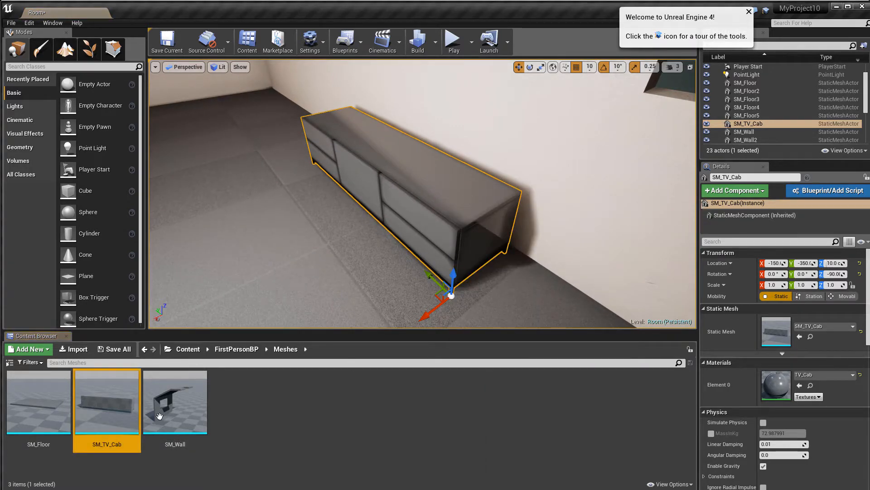
double_click(104, 409)
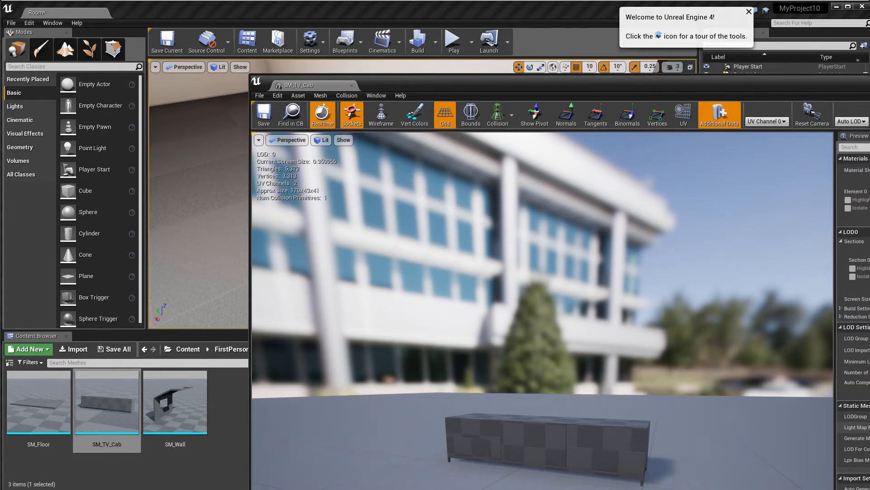
key(Return)
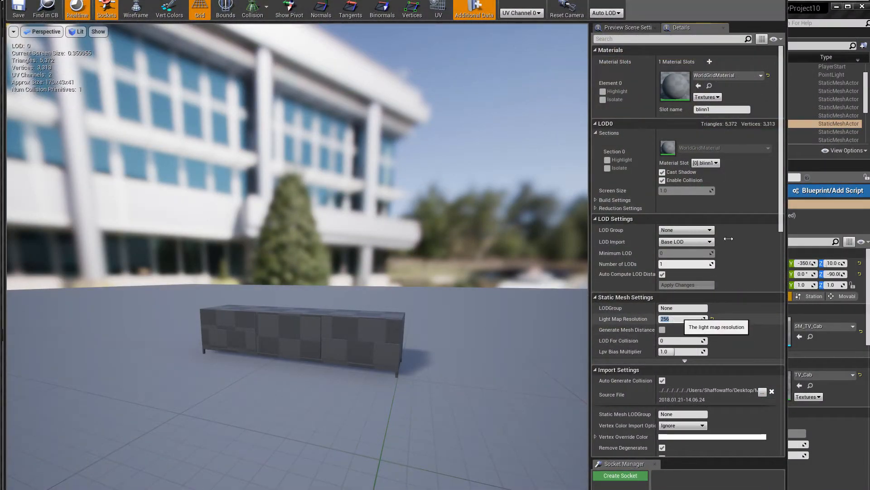
click(19, 9)
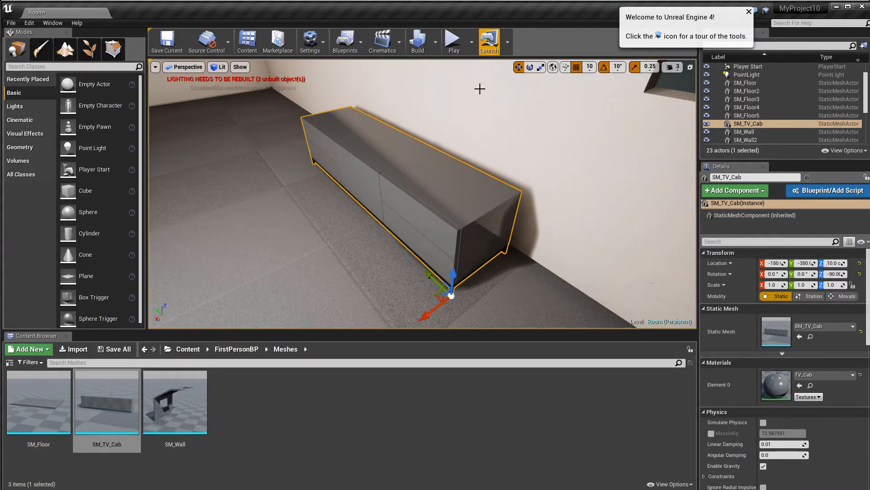
click(418, 40)
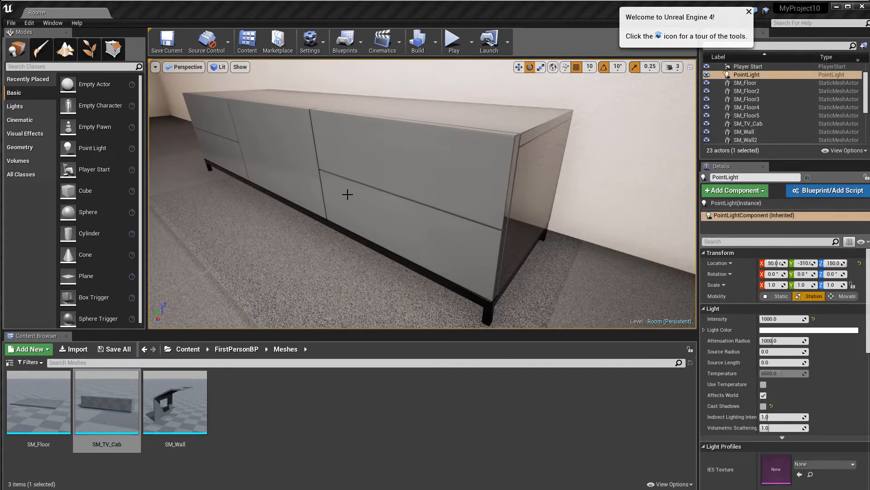
Turn on Cast Shadows for the room's PointLight.
right_drag(363, 194, 253, 129)
right_drag(450, 218, 474, 247)
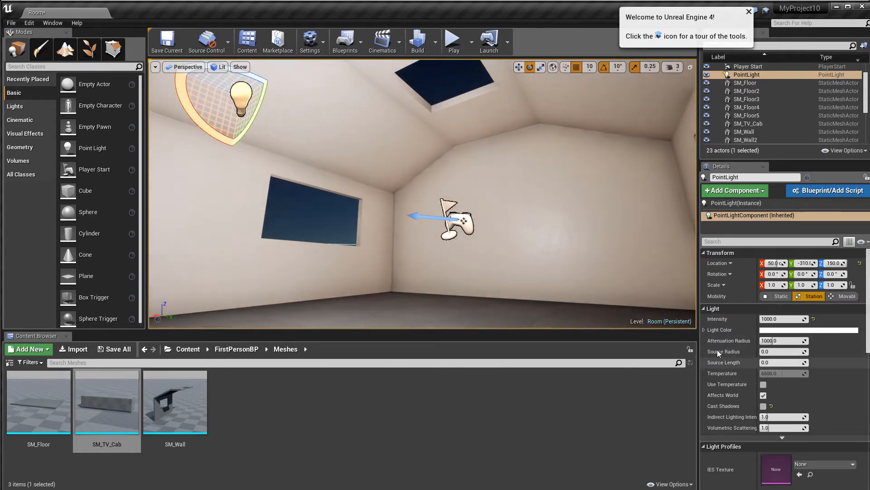
click(764, 406)
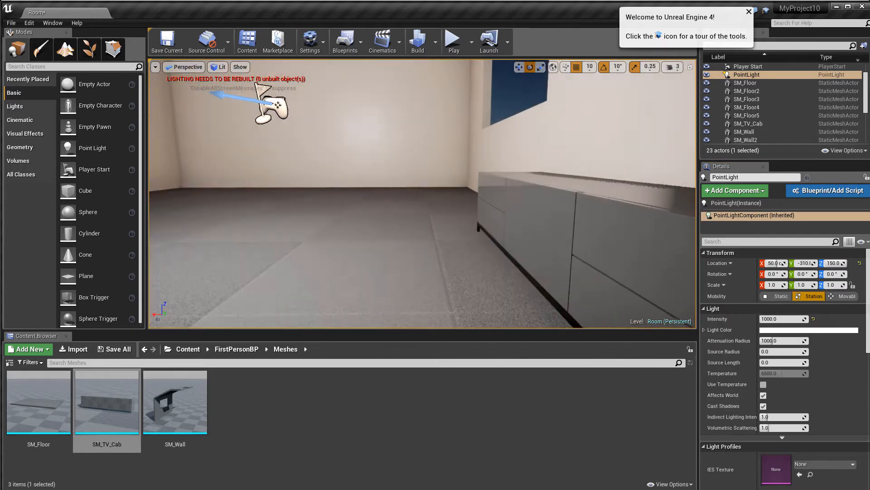
Turn off Cast Shadows for the room's PointLight.
right_drag(423, 194, 489, 172)
key(s)
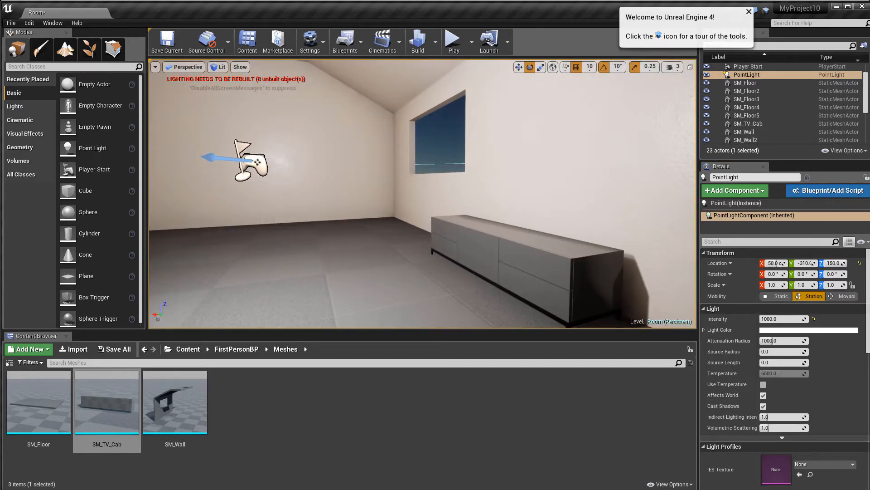
click(764, 406)
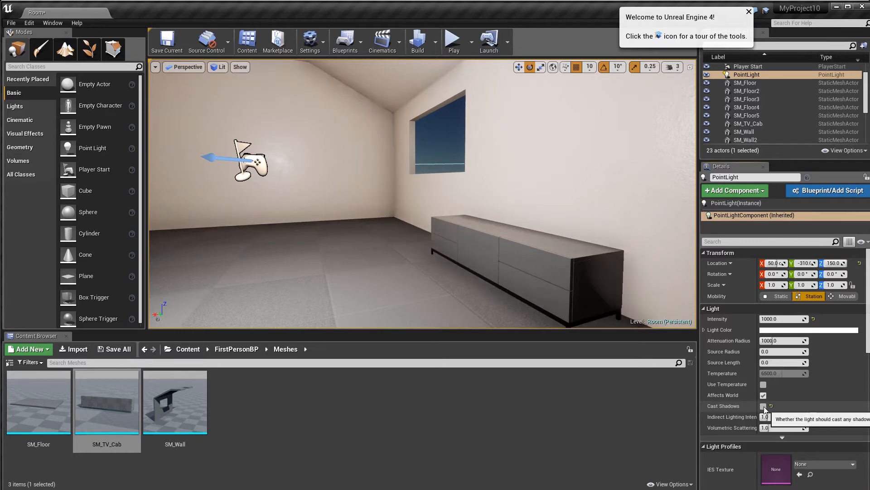
Duplicate the TV cabinet along the wall, placing the copy at about Y -570 under the large window.
right_click(586, 230)
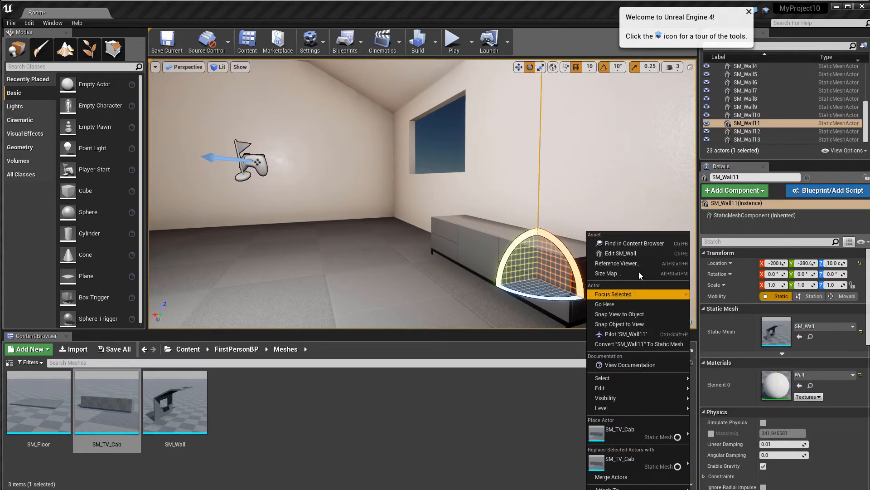
click(551, 17)
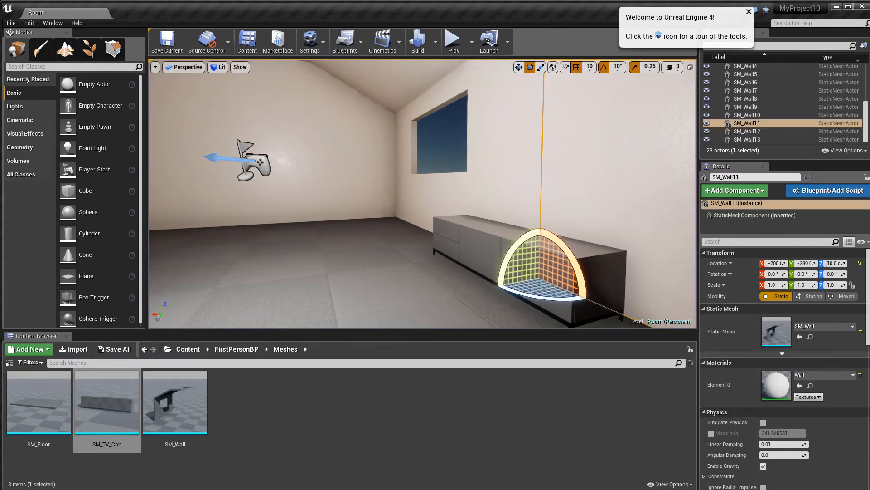
key(f)
click(652, 268)
key(f)
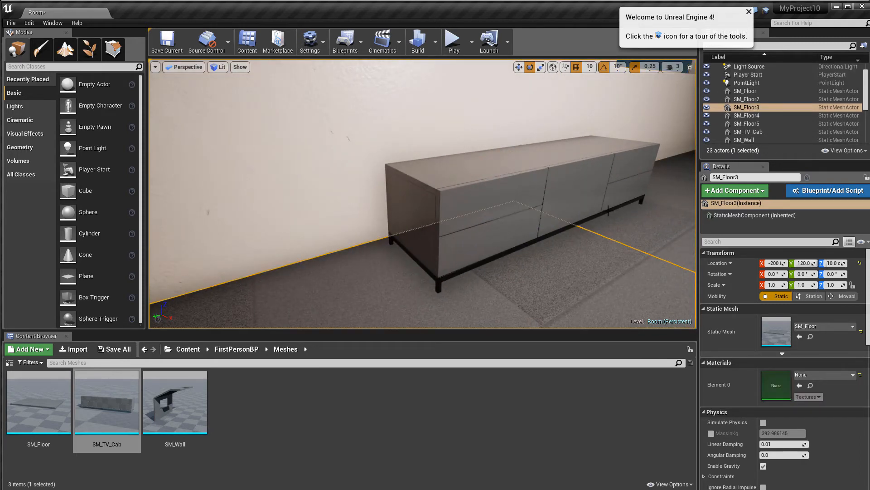
right_drag(630, 207, 604, 206)
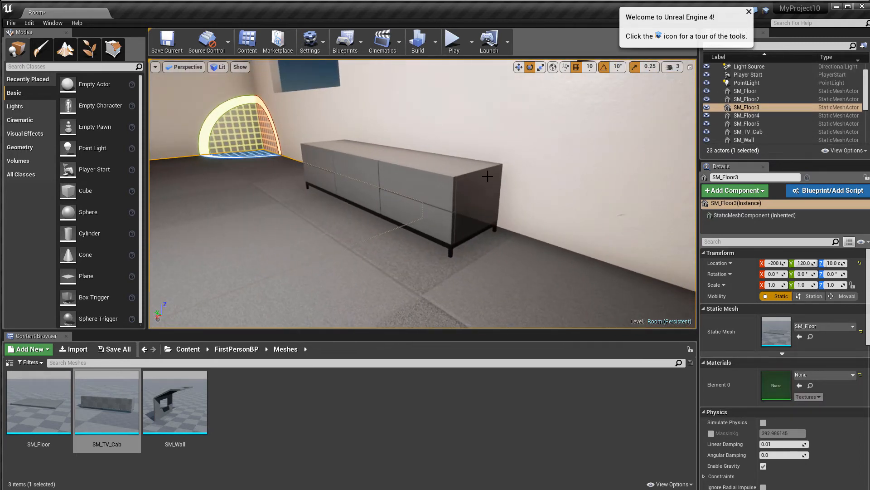
click(495, 202)
mouse_move(499, 216)
right_down()
mouse_move(514, 213)
mouse_move(499, 215)
right_up()
key(w)
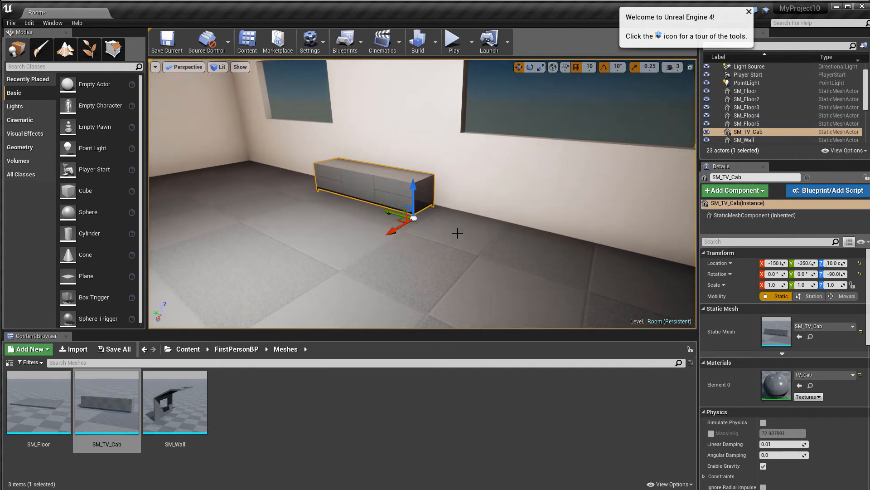
alt+drag(392, 213, 625, 292)
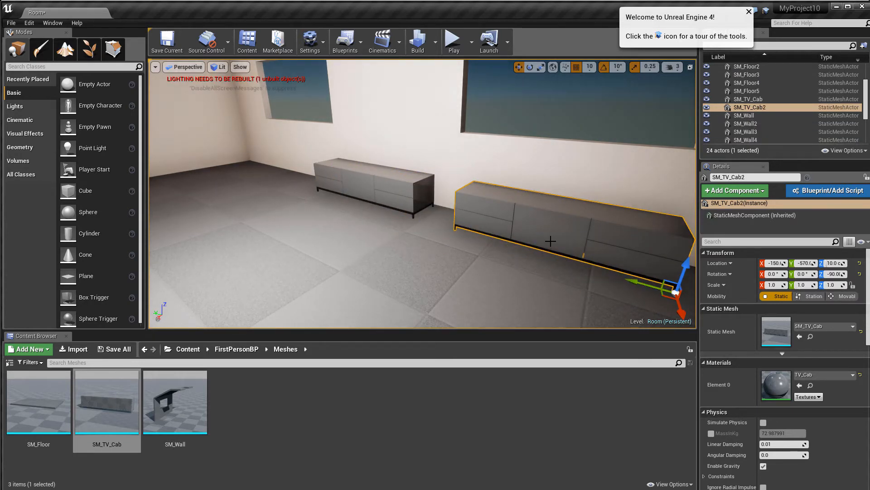
Examine the two cabinets side by side from across the room and clear the selection.
key(a)
right_drag(550, 241, 453, 213)
key(d)
key(w)
key(s)
key(w)
key(d)
key(w)
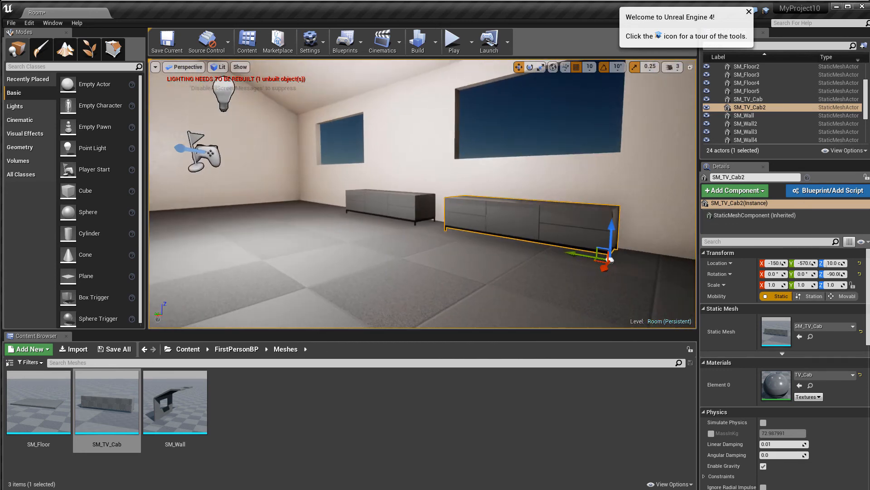
click(539, 119)
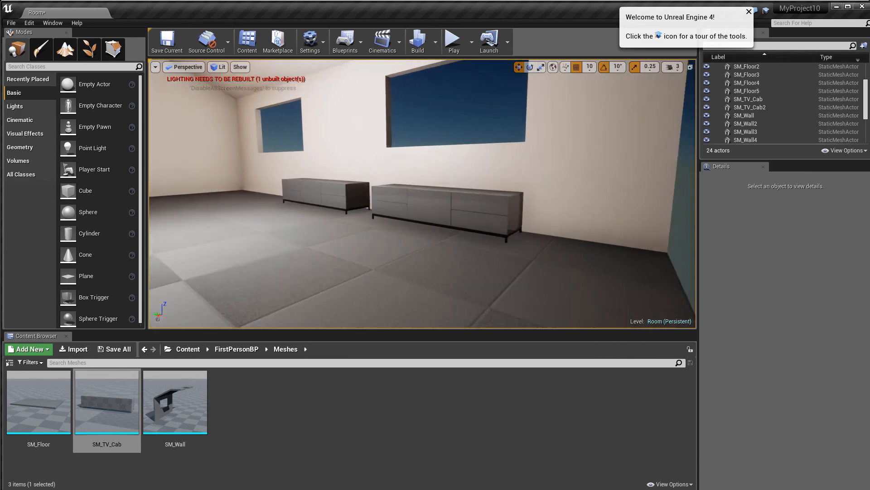